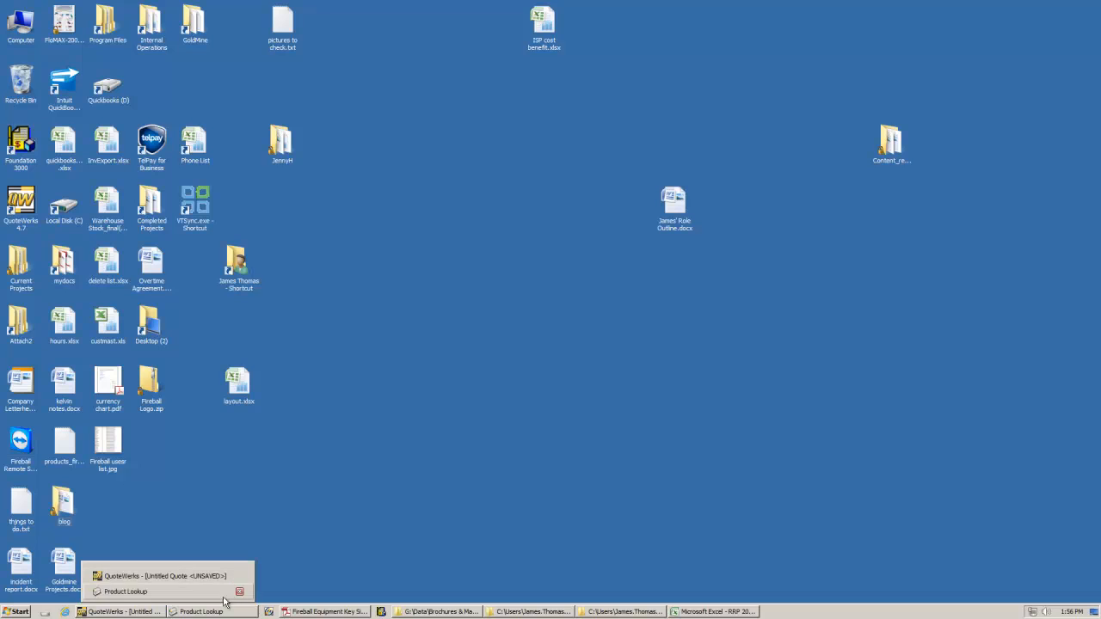
Step: Switch to GoldMine and open the Opportunities section in list view
click(268, 612)
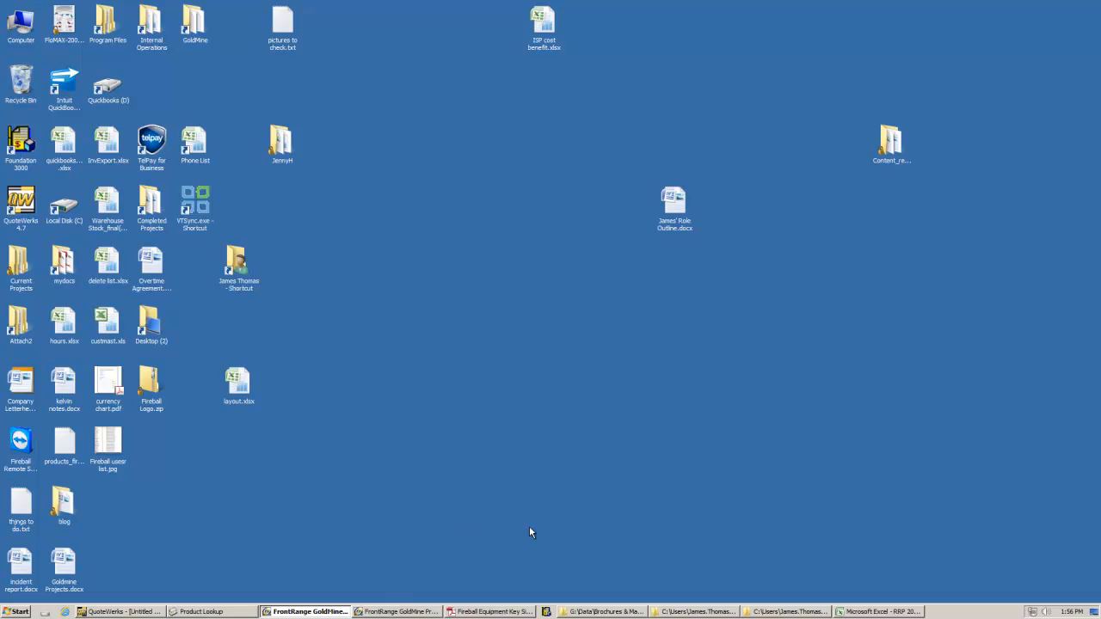
key(shift+F2)
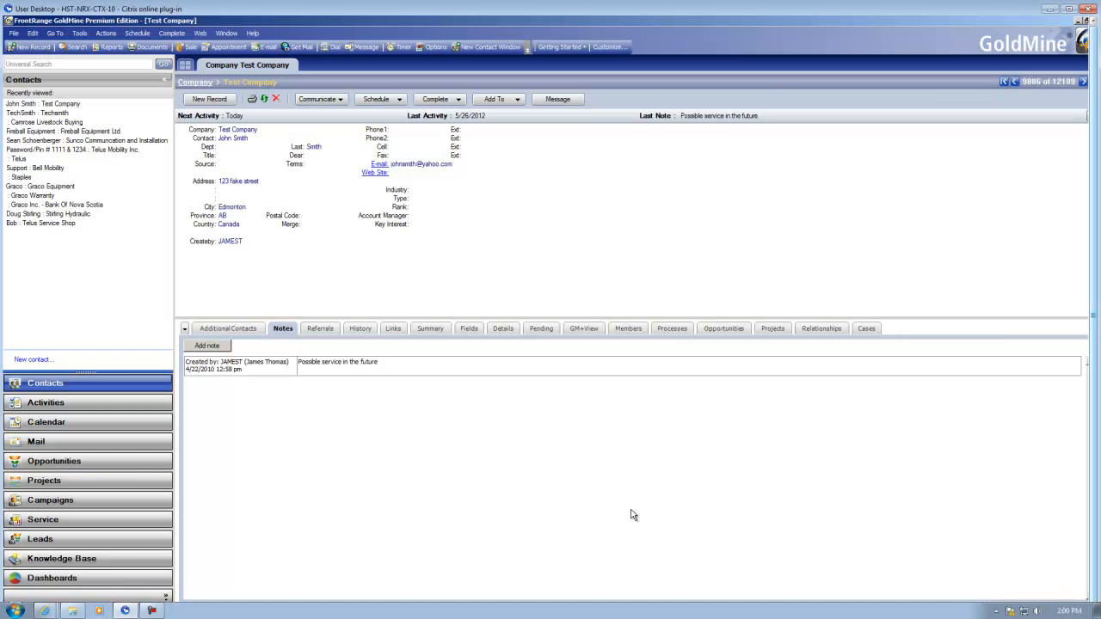
key(shift+F2)
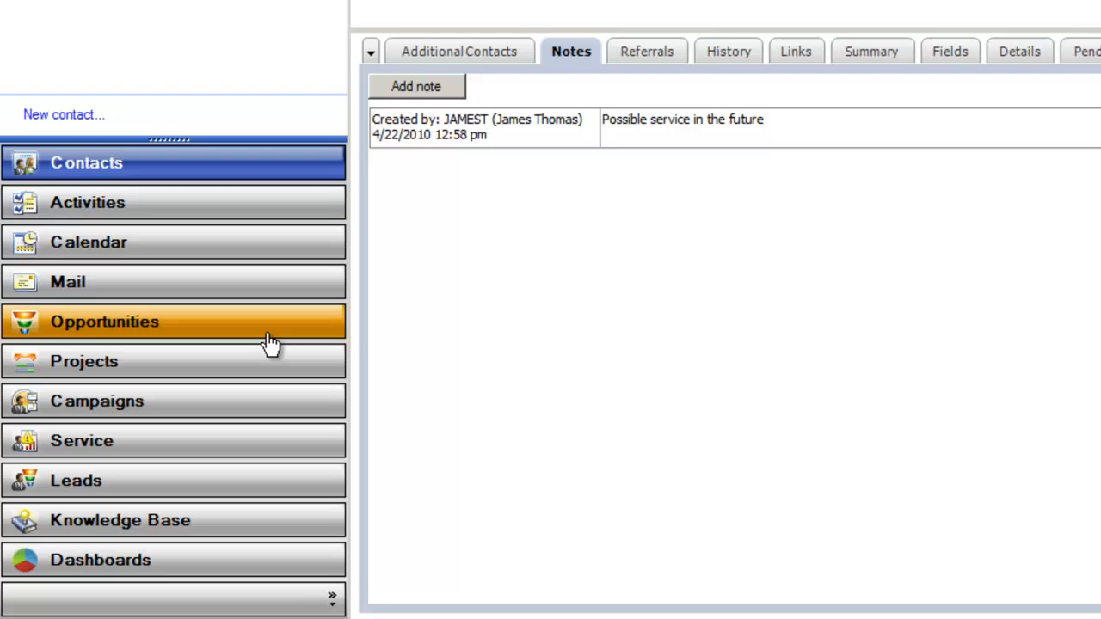
click(236, 354)
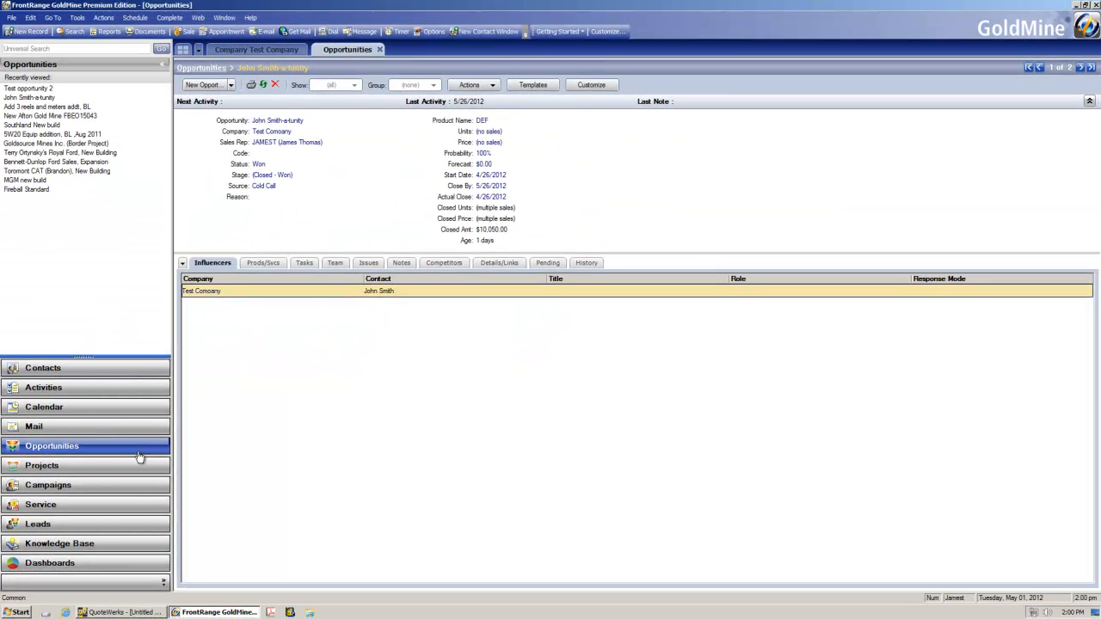
click(214, 69)
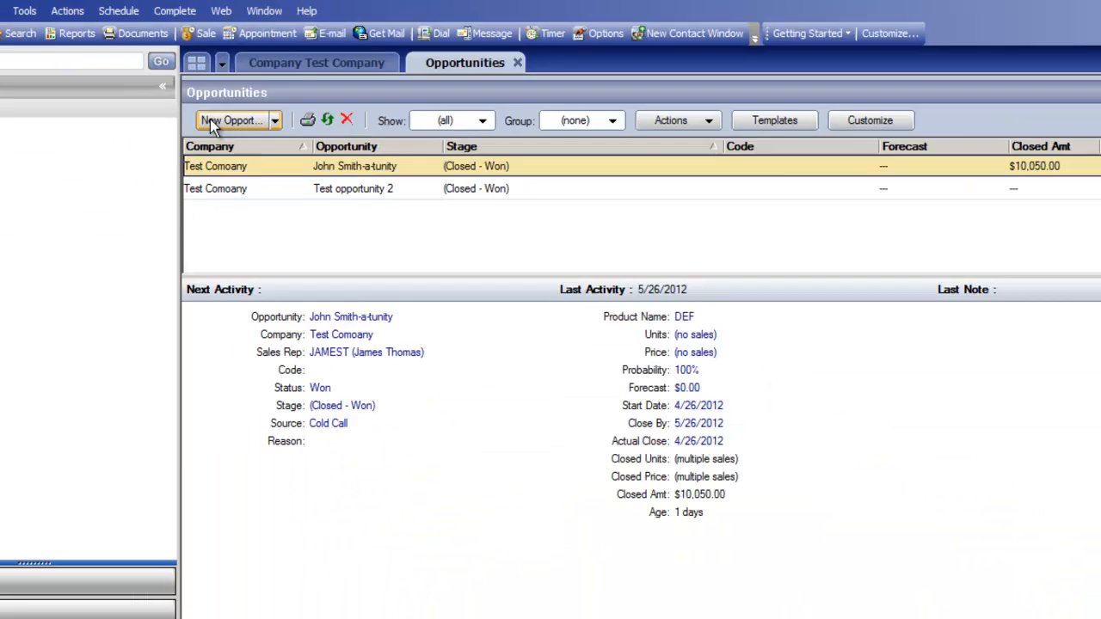
Step: Start a new opportunity with the Opportunity Wizard, keeping the default company and contact
click(327, 247)
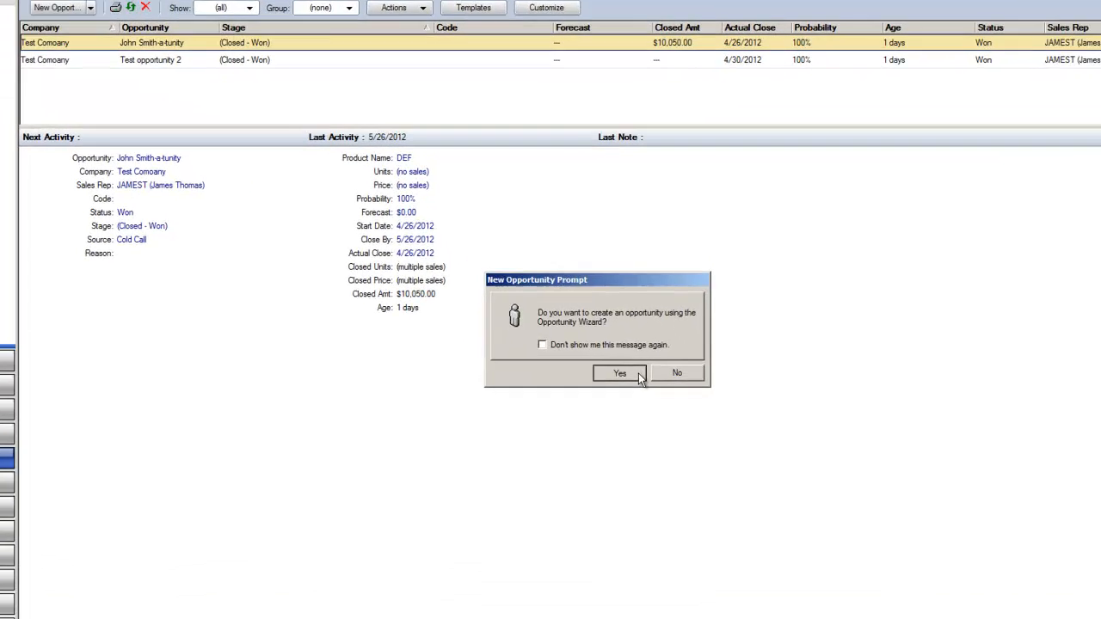
click(669, 380)
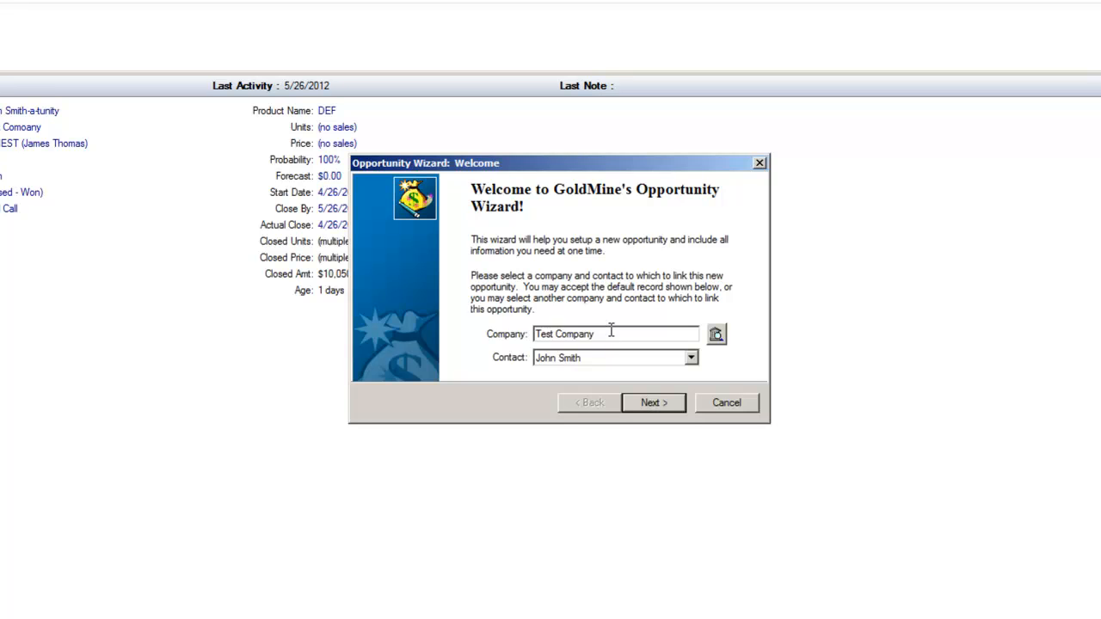
drag(611, 331, 522, 335)
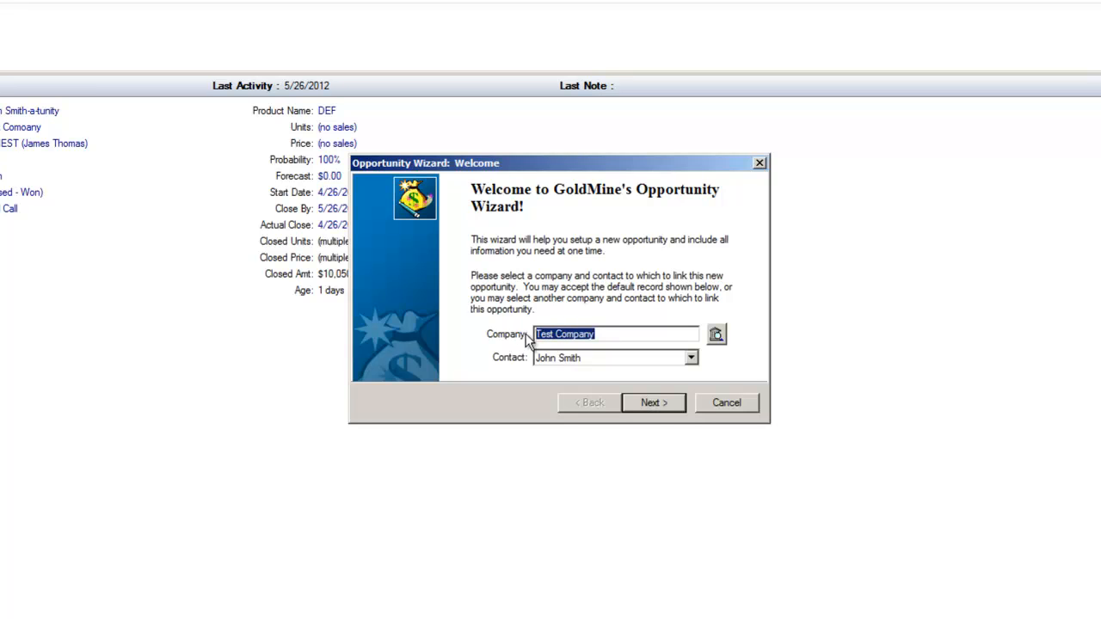
click(651, 402)
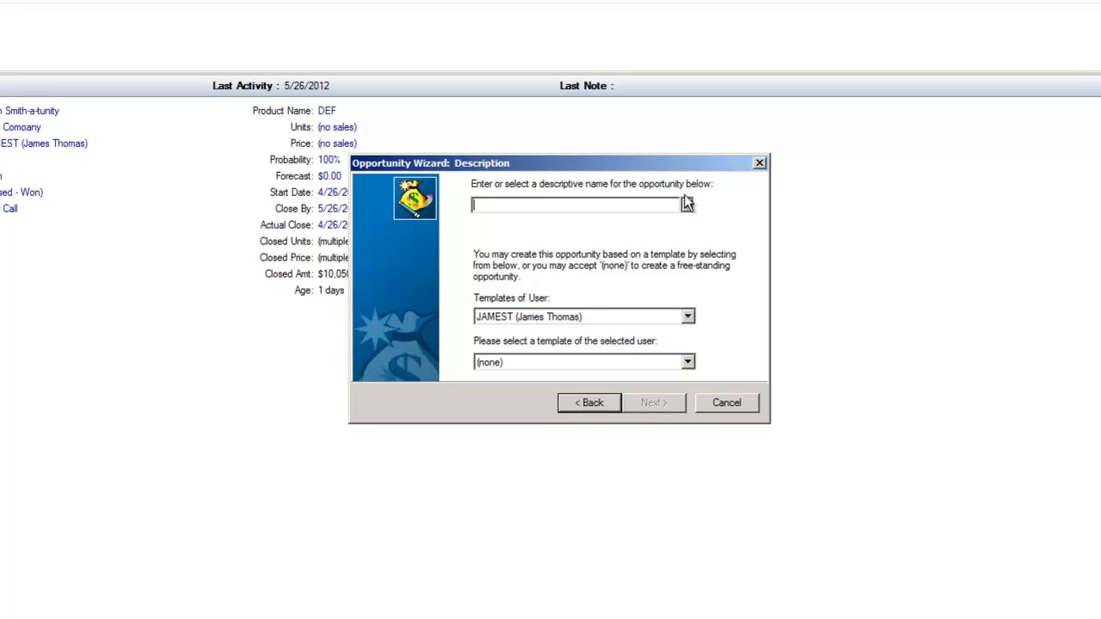
Step: Name the opportunity "Opportunity 1" and continue to the overview page
text(Opp)
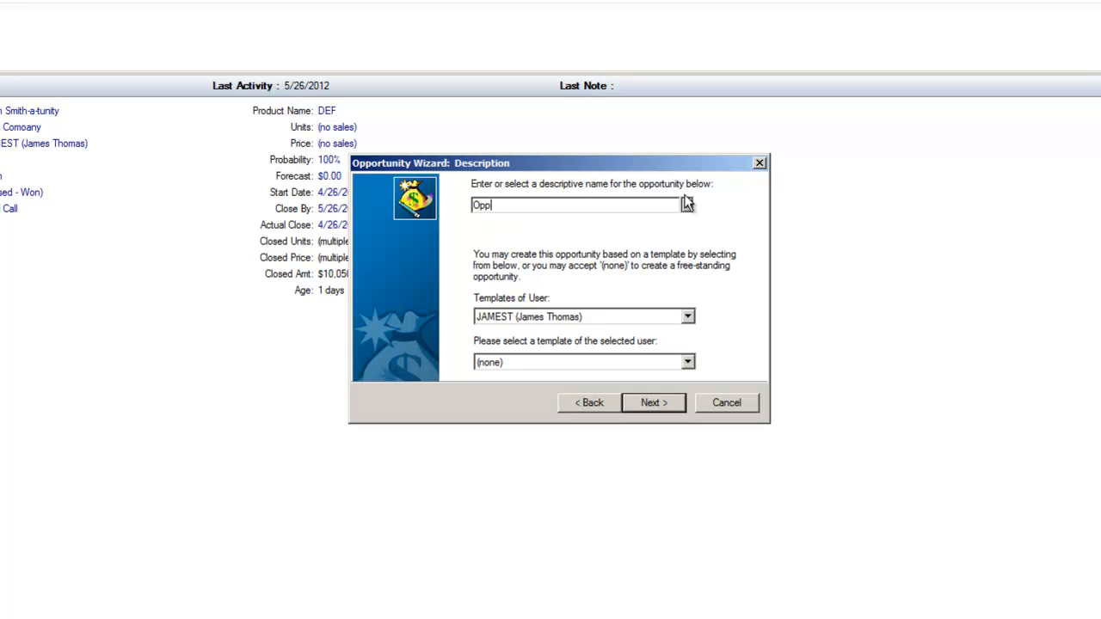
text(rrtunity 1)
click(663, 405)
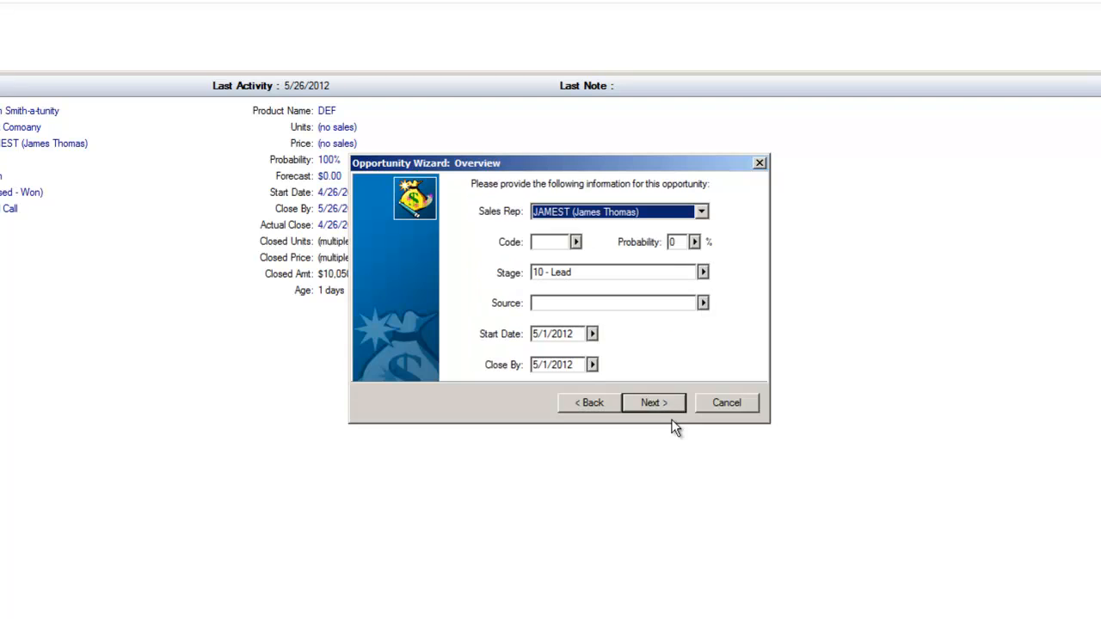
Step: Set the opportunity's probability to 75 // Good Chance from the lookup list
click(702, 211)
click(703, 214)
click(695, 242)
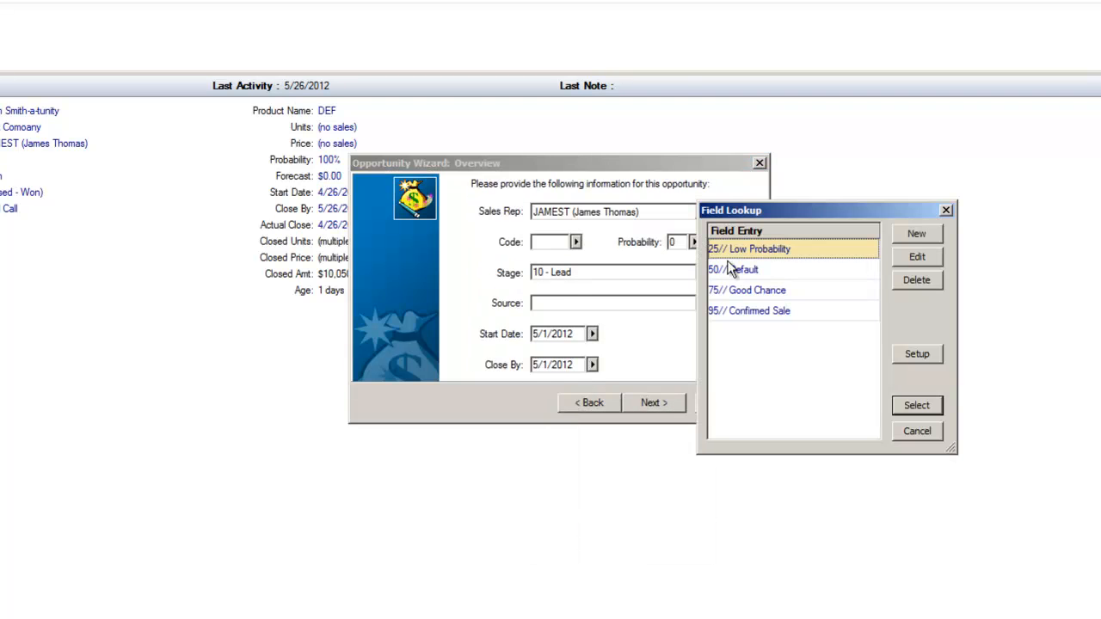
click(781, 297)
click(917, 406)
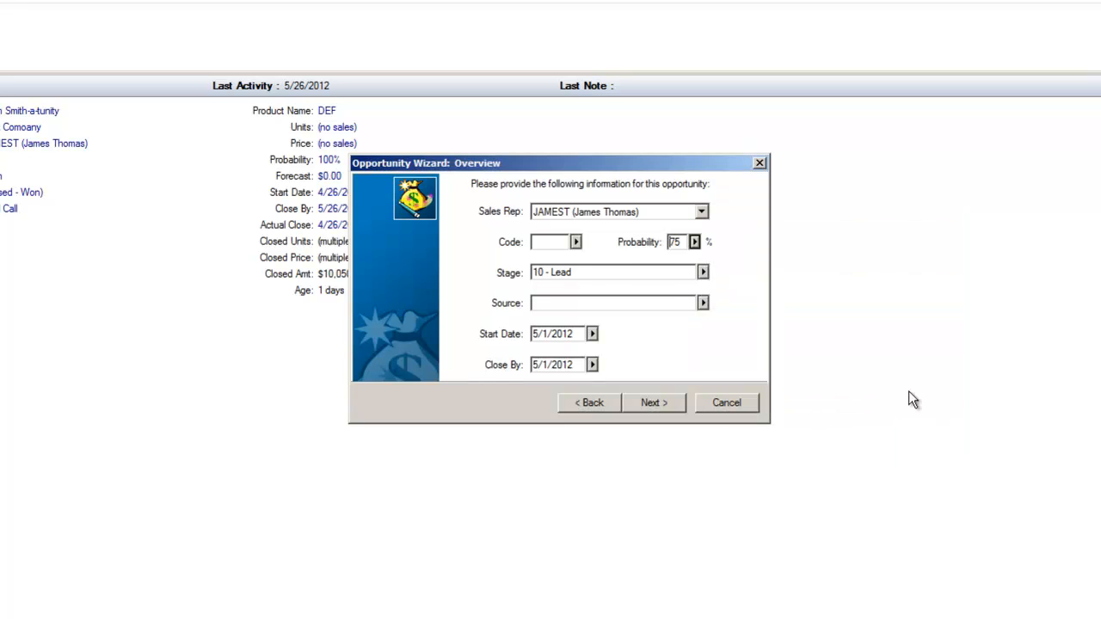
Step: Review the Code and Stage lookup lists without choosing any entry
click(576, 243)
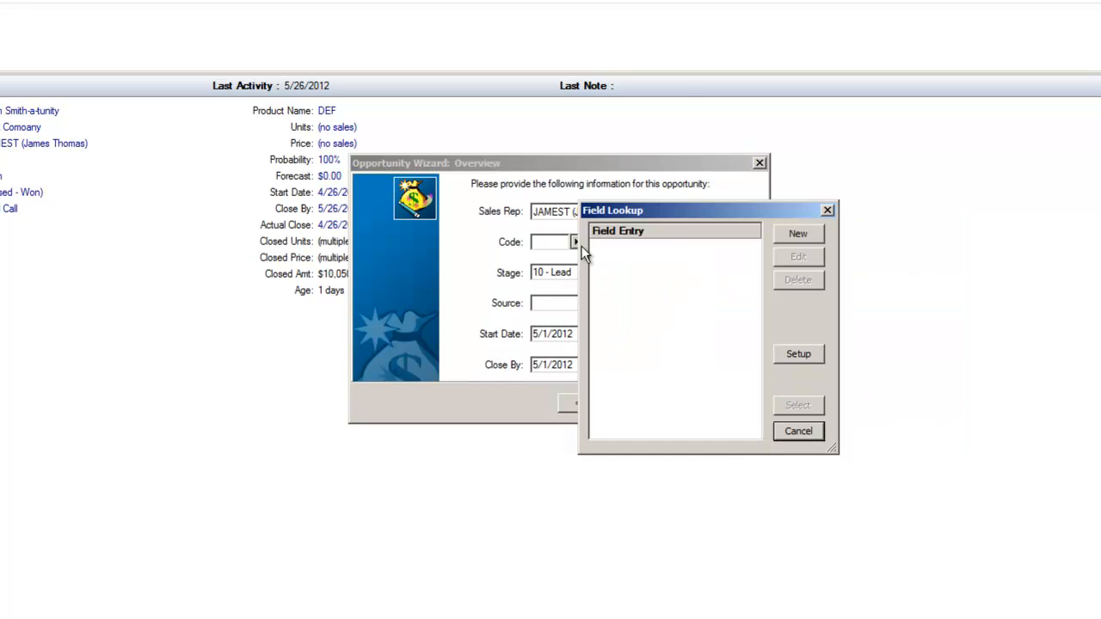
click(826, 211)
click(702, 272)
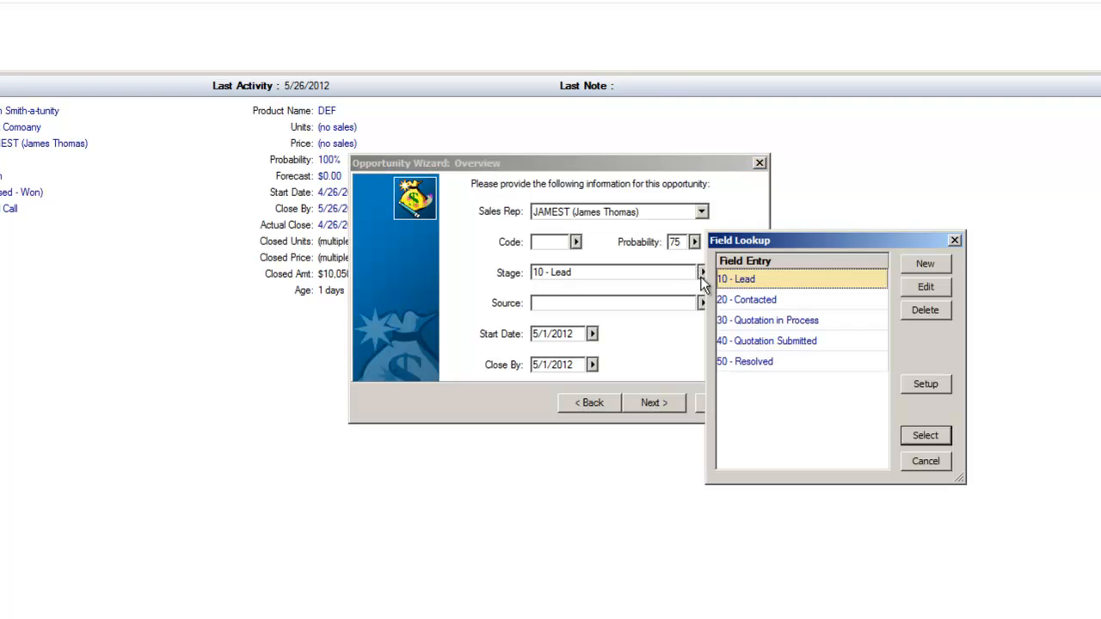
click(954, 241)
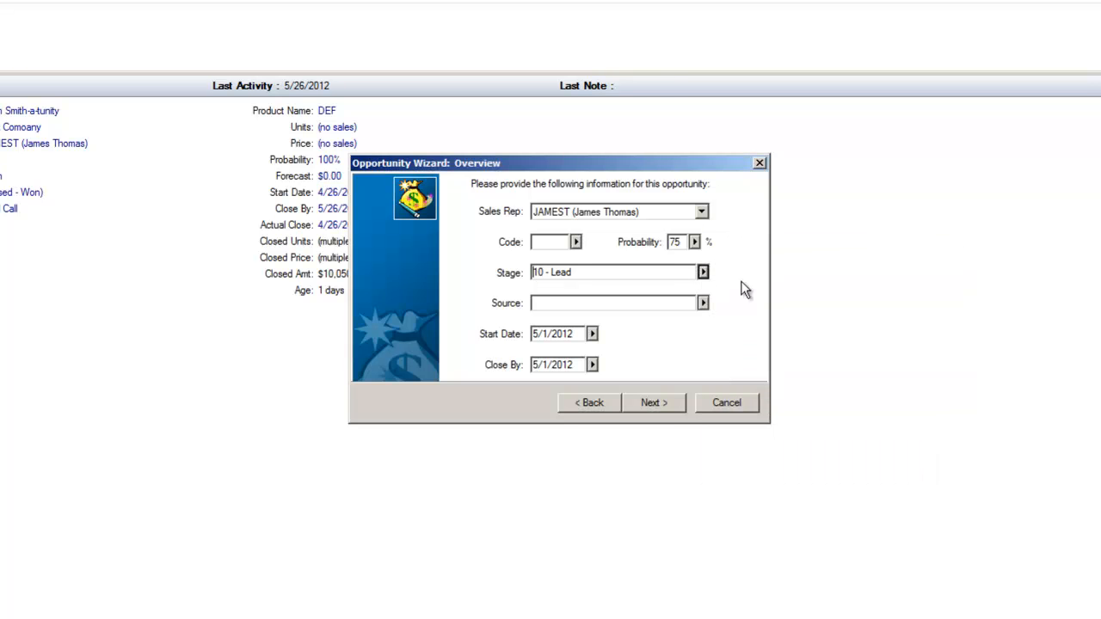
Step: Set the opportunity's source to Current Customer and continue to the influencers page
click(703, 303)
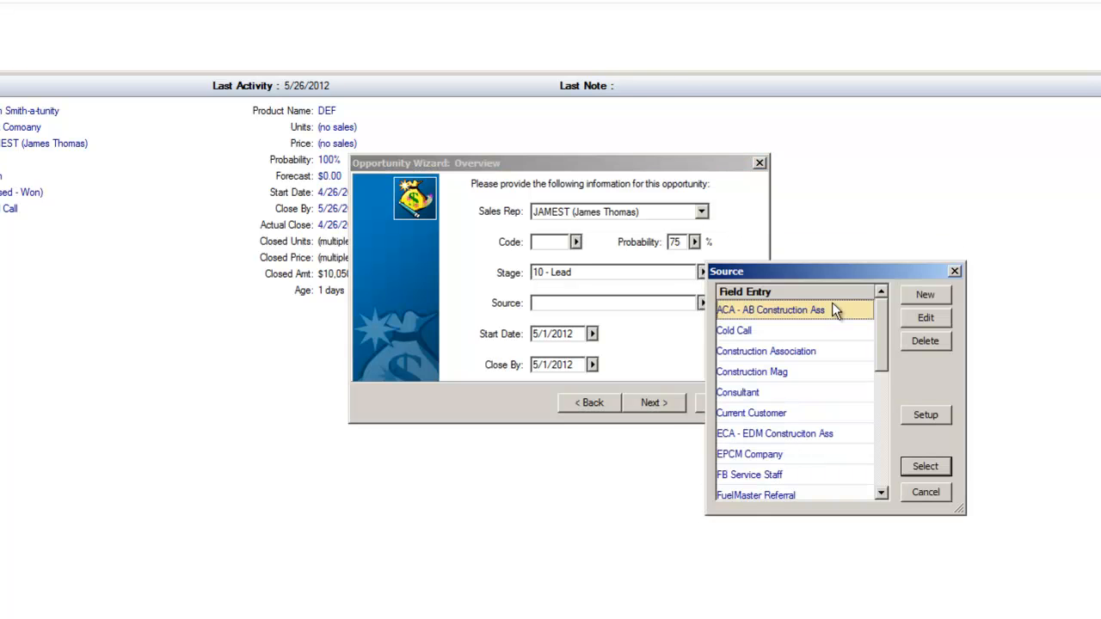
click(780, 410)
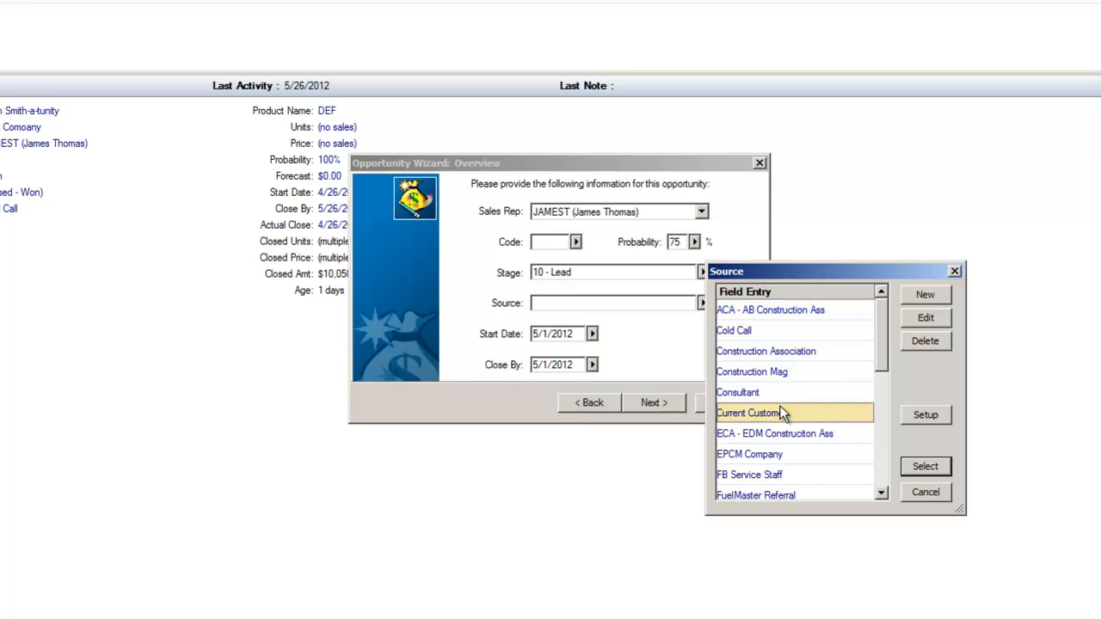
click(925, 466)
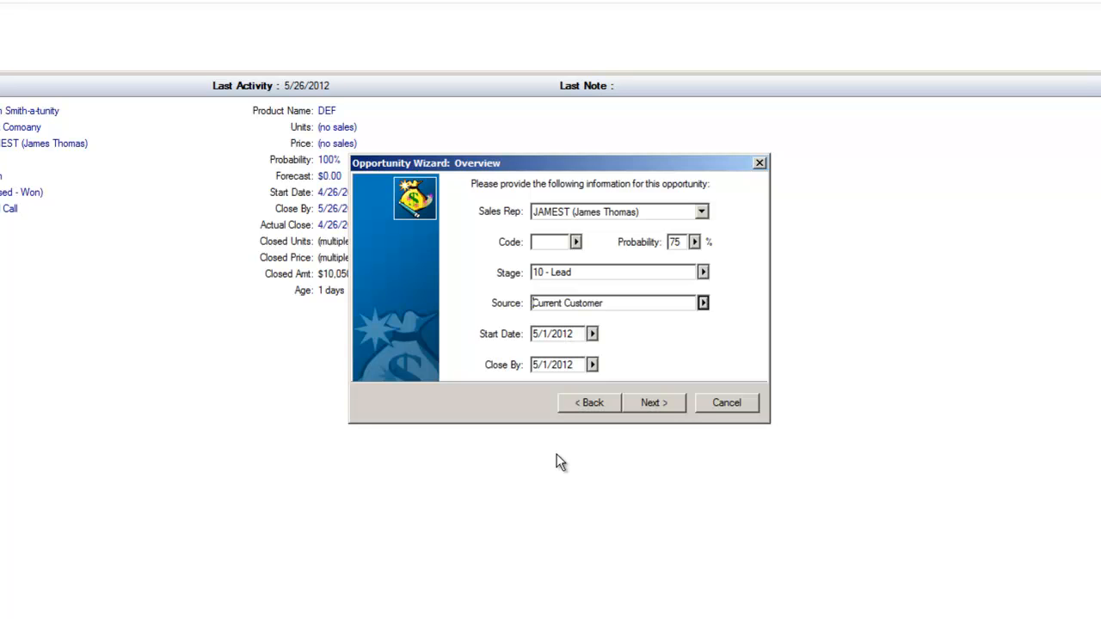
click(657, 405)
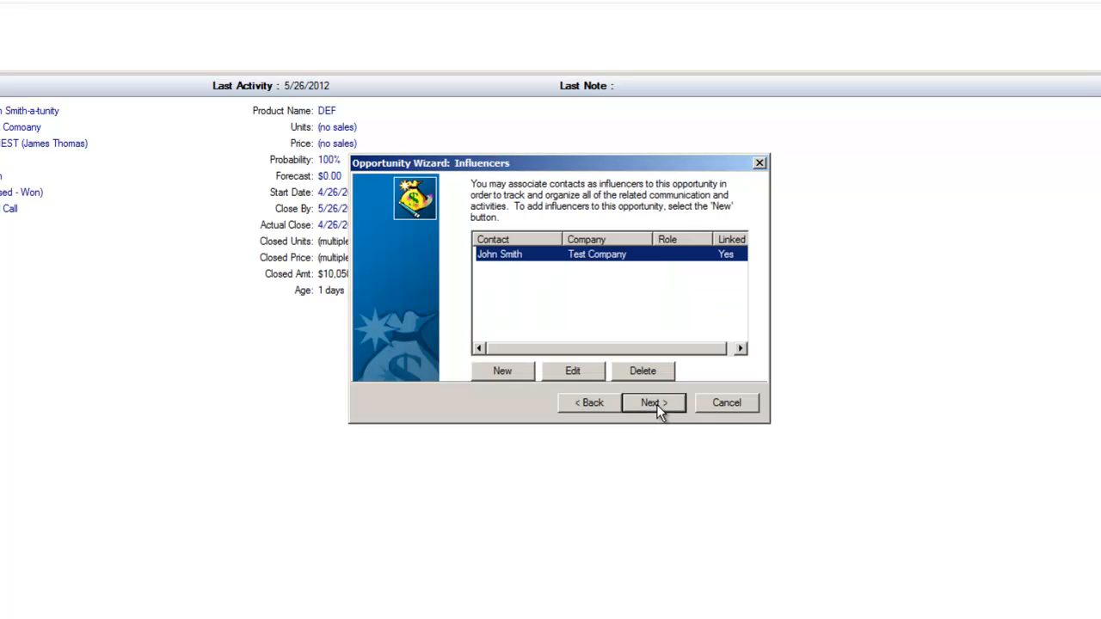
Step: Add an influencer from company Fireball Equipment Ltd. with the contact Information
click(503, 371)
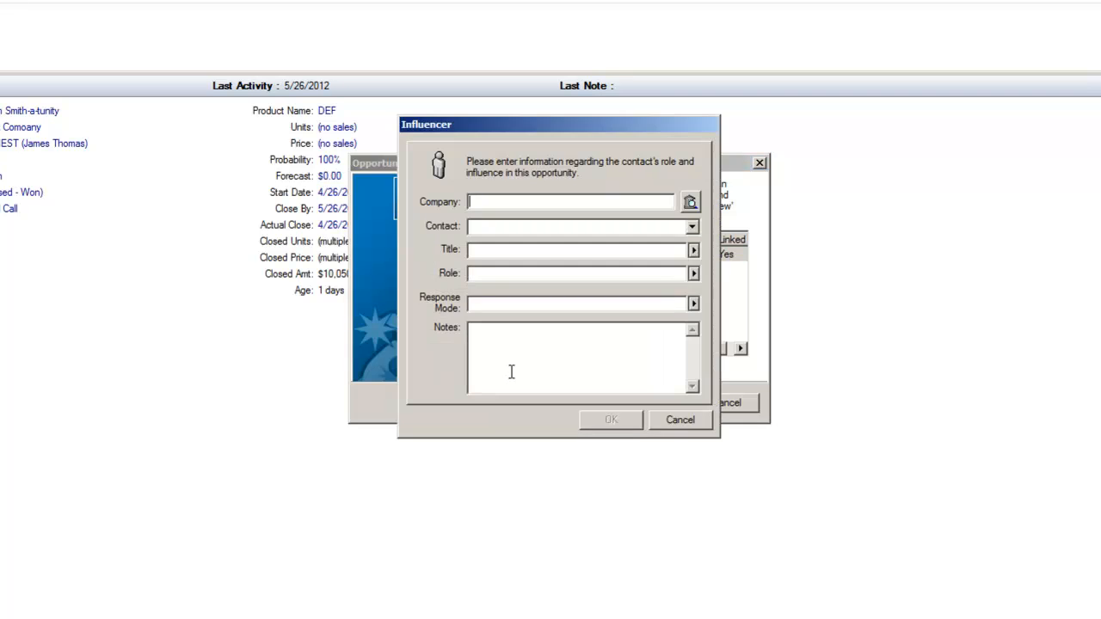
click(691, 203)
click(700, 226)
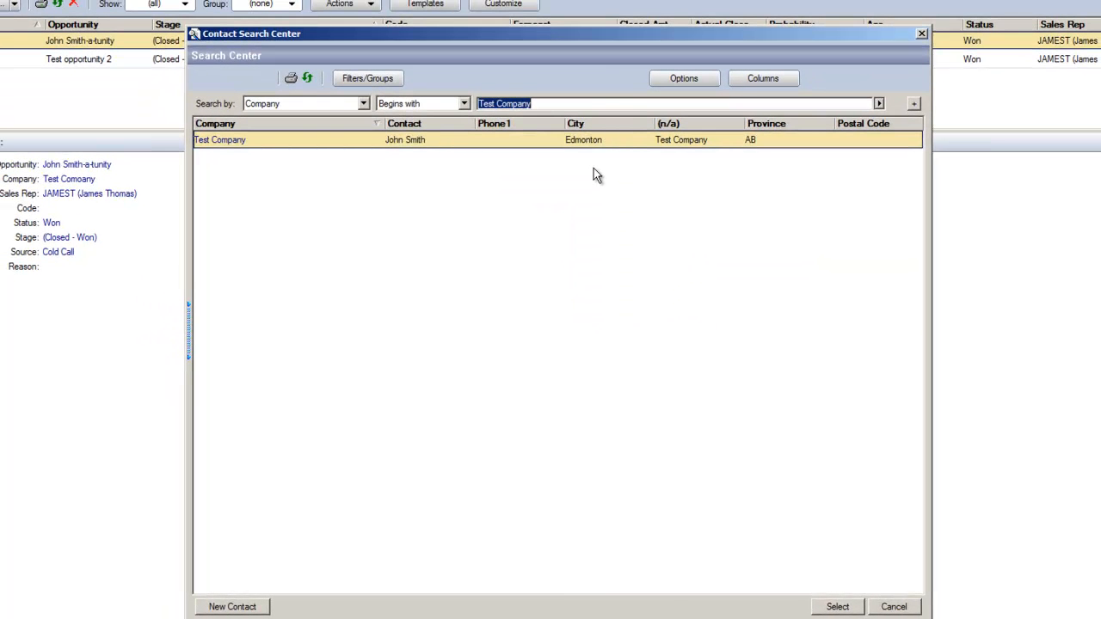
text(fireball)
double_click(278, 182)
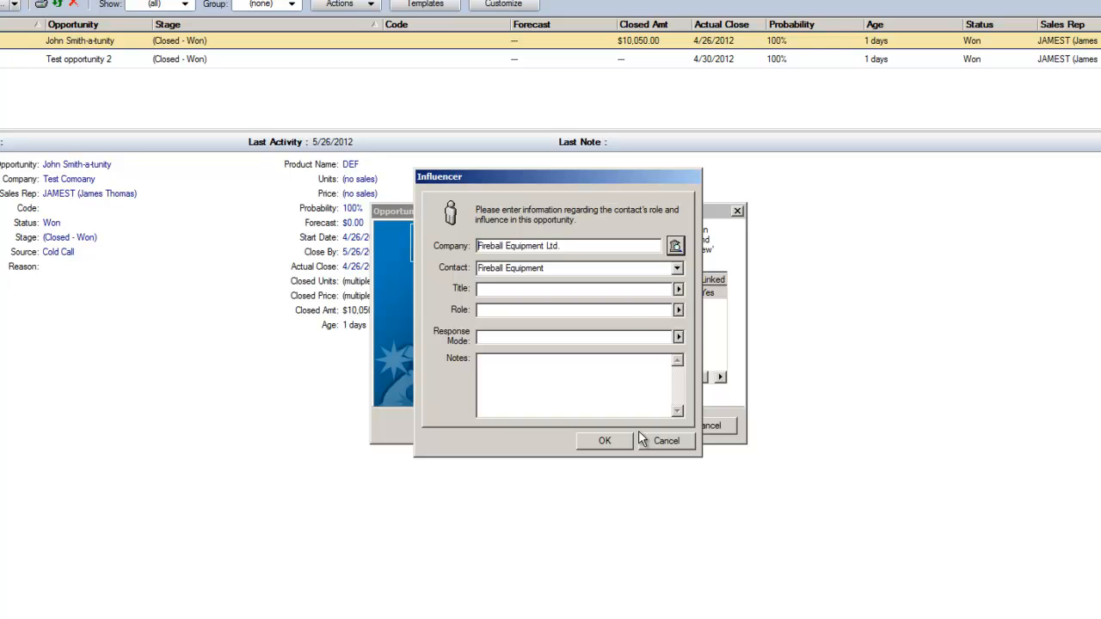
click(677, 268)
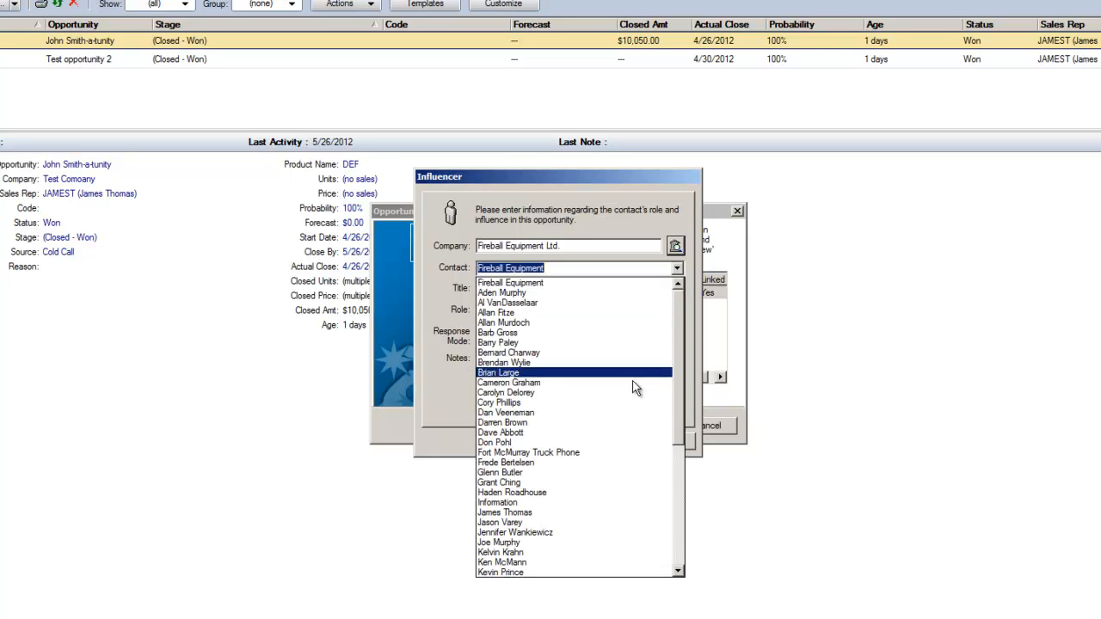
scroll(632, 389, down, 3)
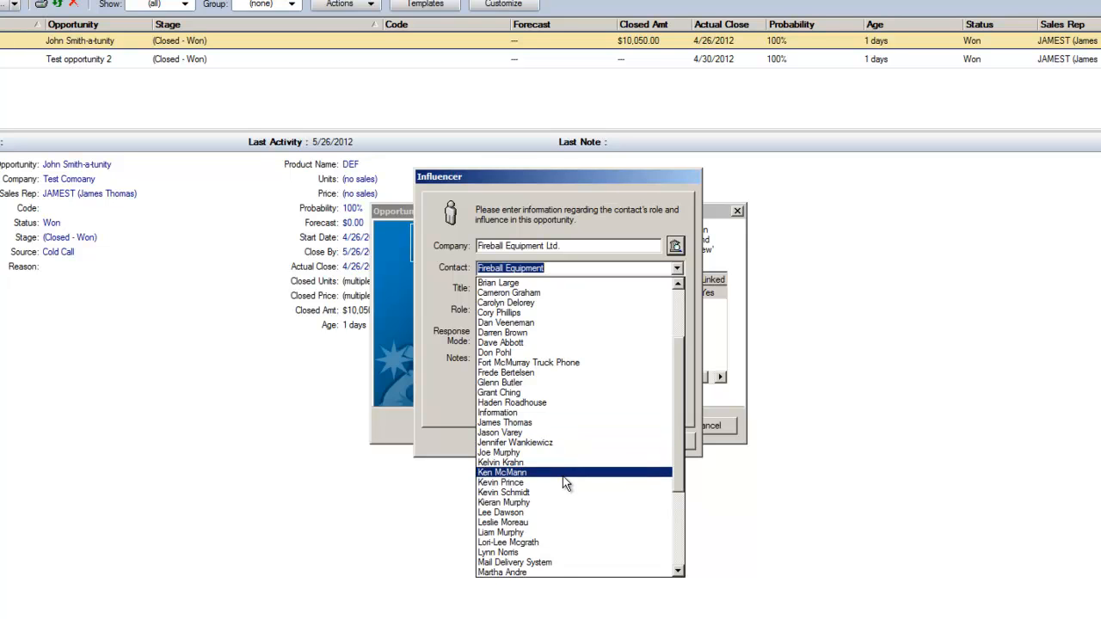
click(560, 413)
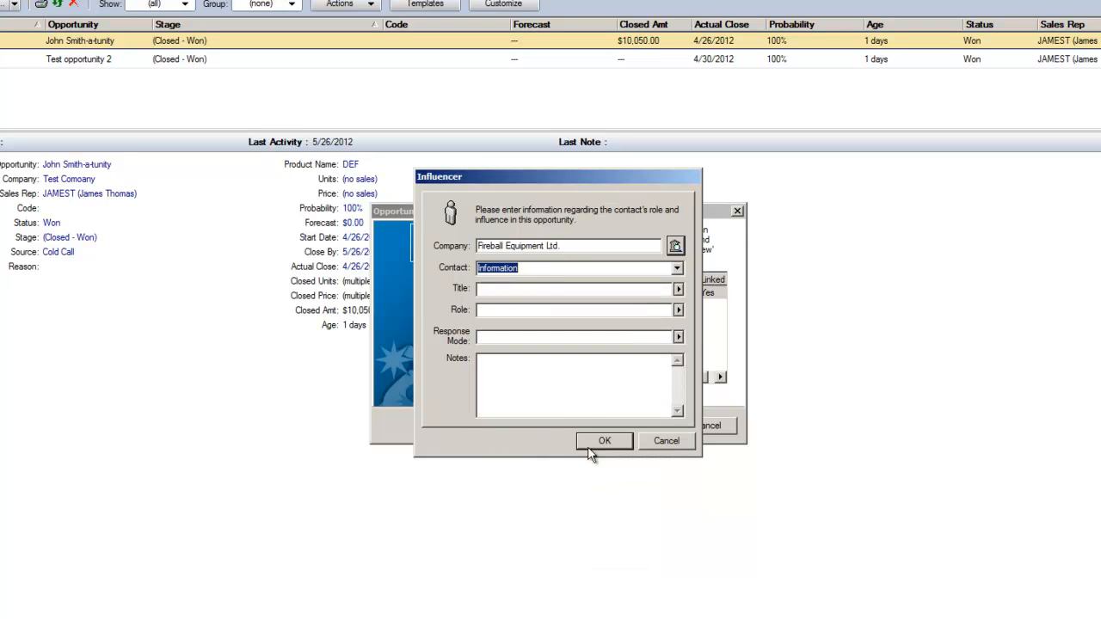
click(602, 442)
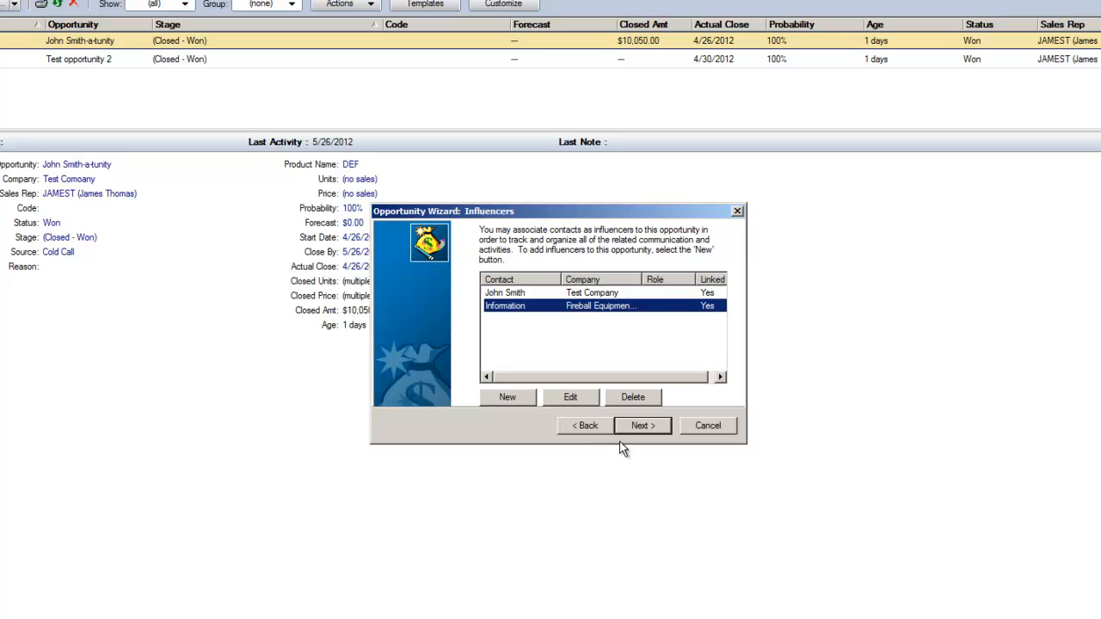
Step: Add a forecasted sale for product DEF with 1 unit at a price of 500
click(653, 424)
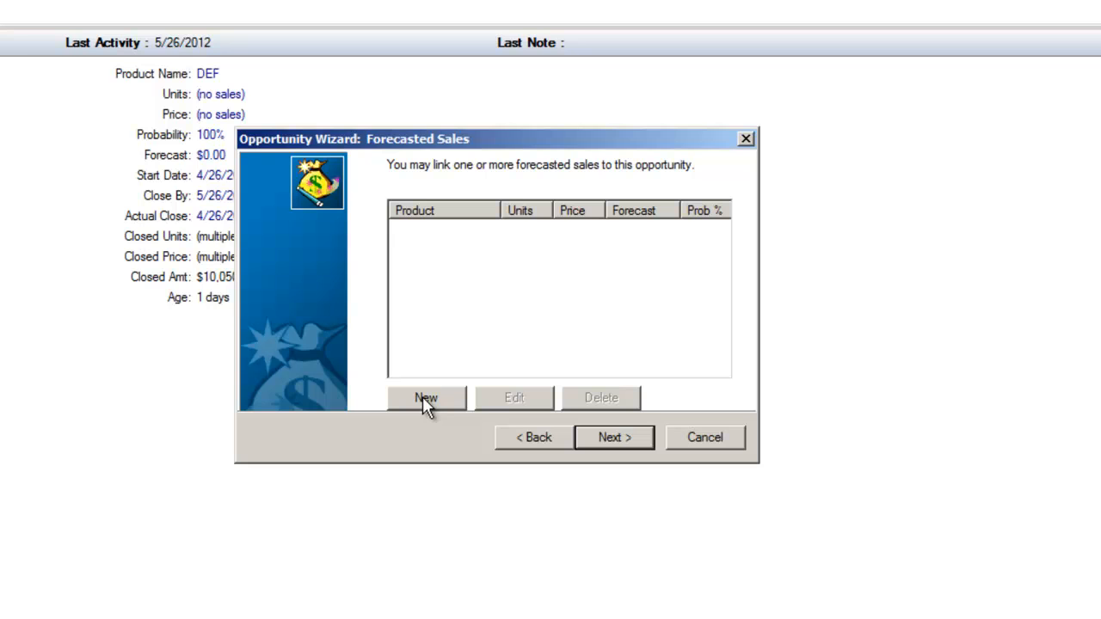
click(423, 398)
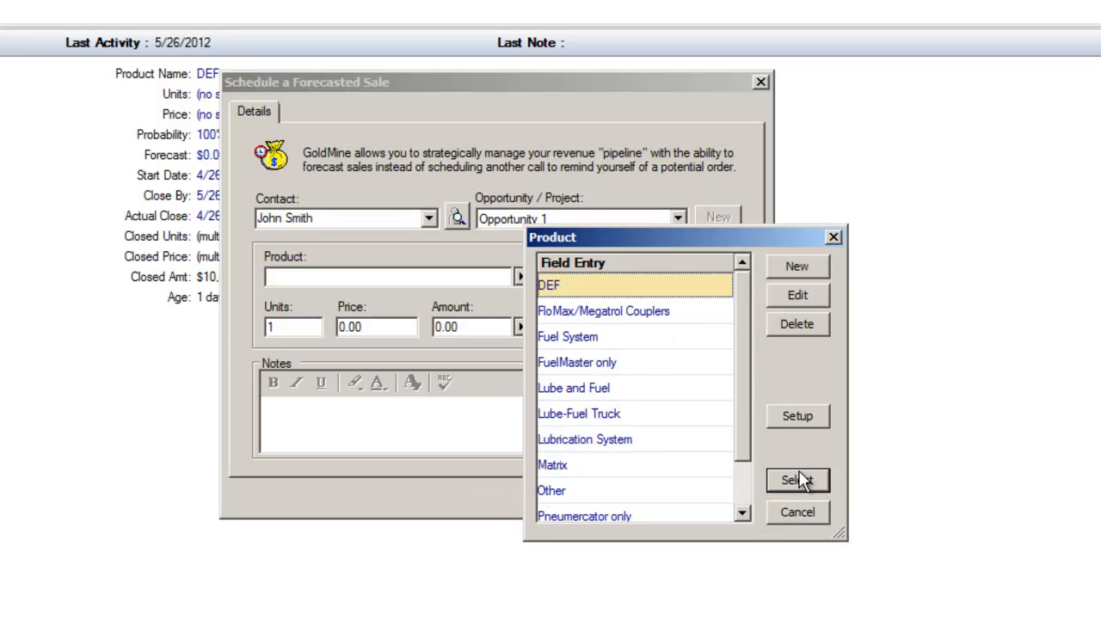
double_click(590, 293)
click(381, 329)
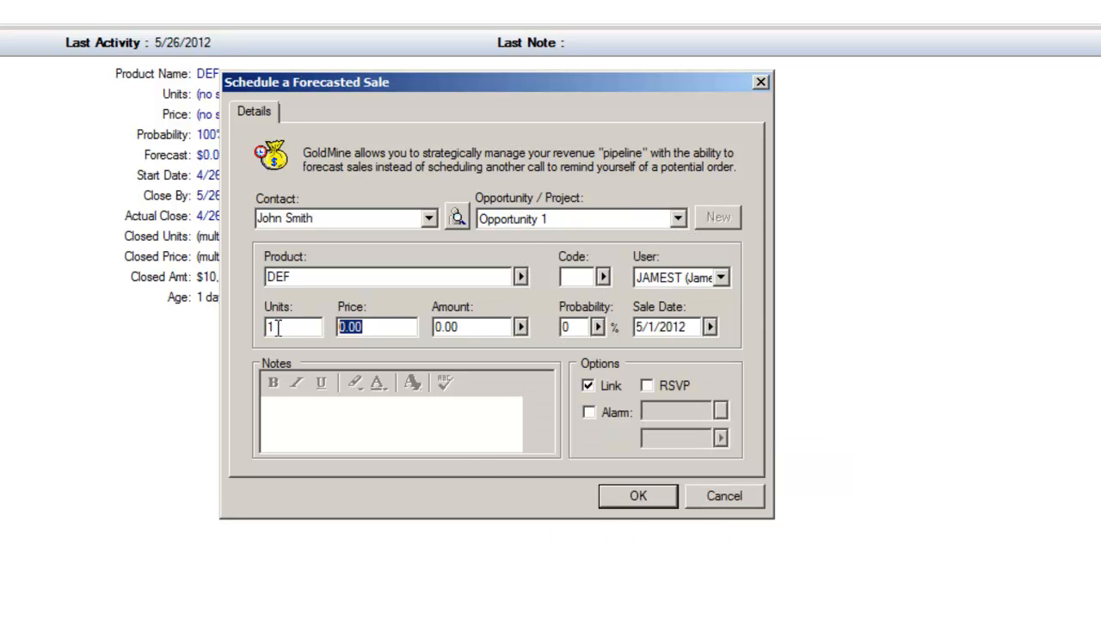
text(500)
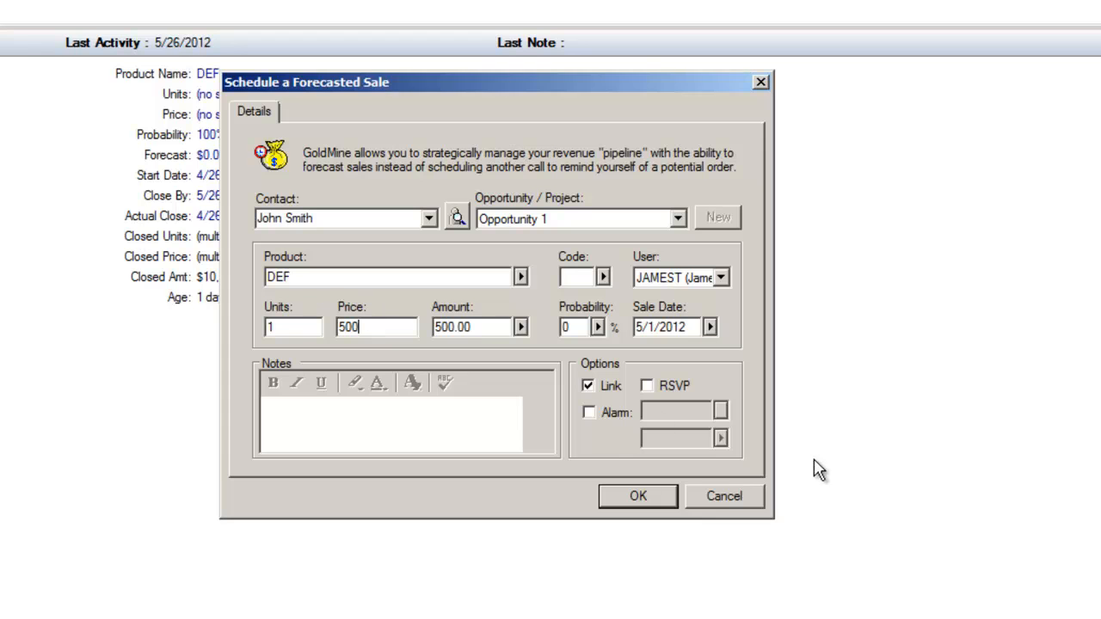
click(634, 499)
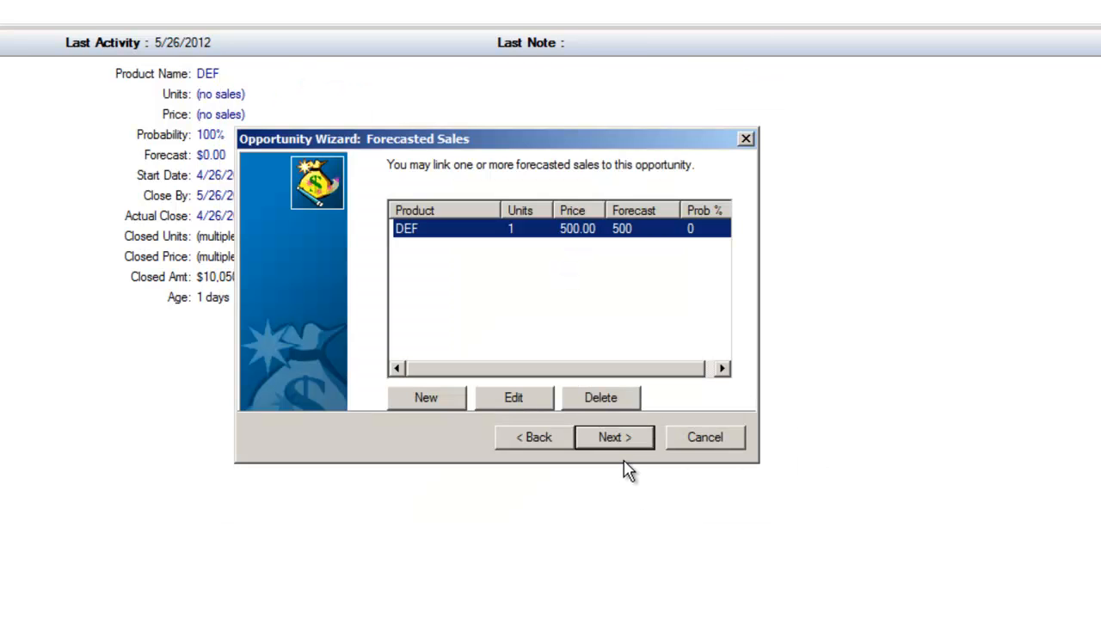
Step: Edit the DEF forecasted sale and set its probability to 75 Good Chance
click(508, 401)
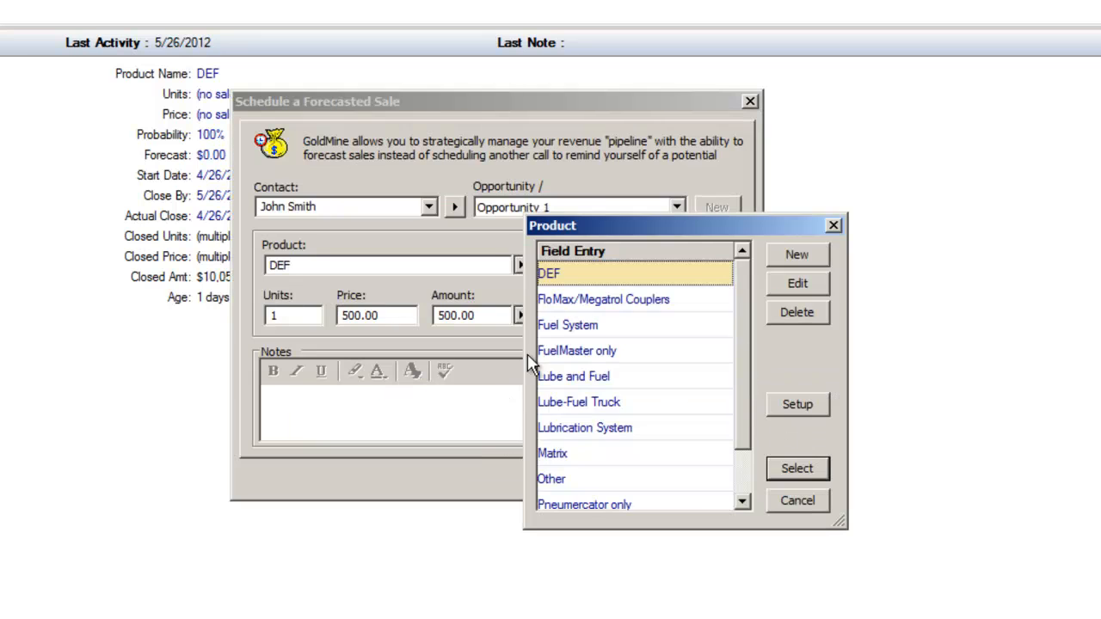
click(833, 225)
click(598, 315)
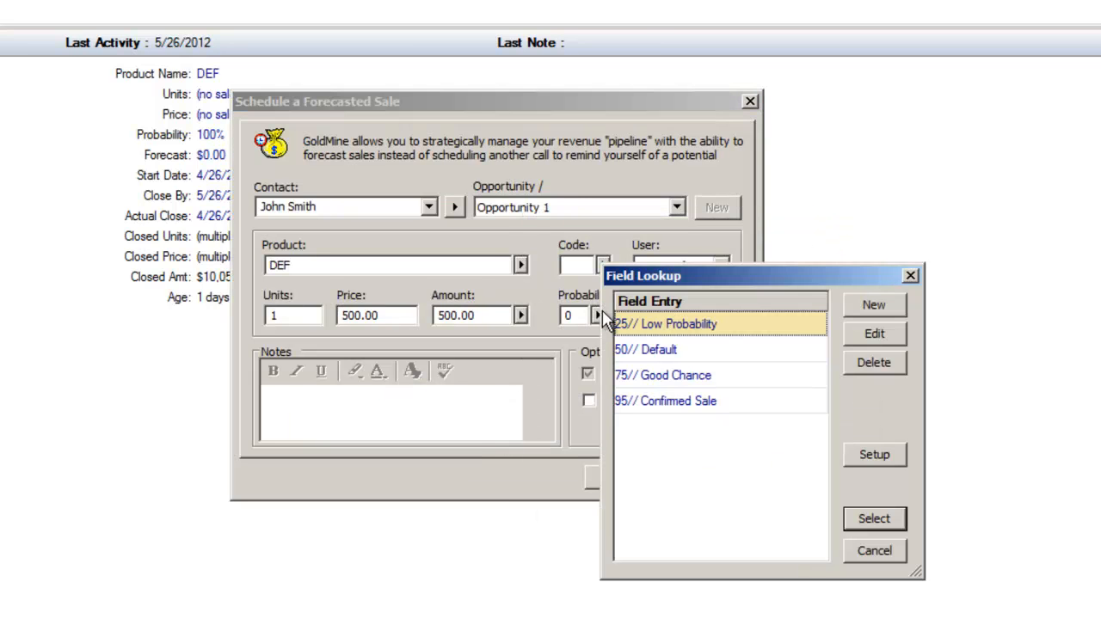
click(649, 384)
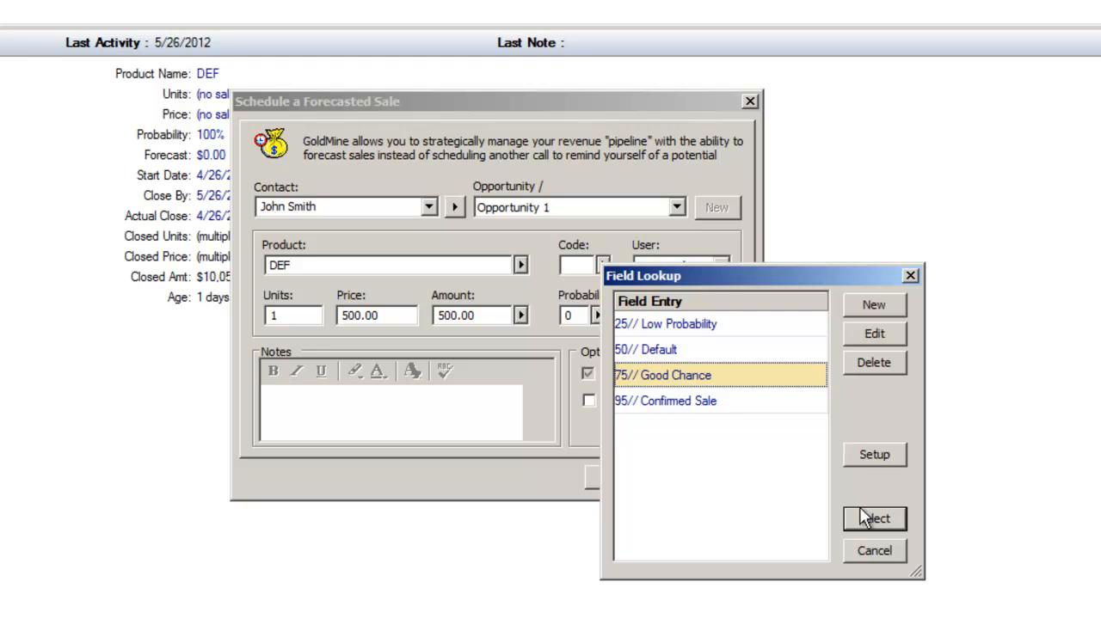
click(867, 518)
click(623, 488)
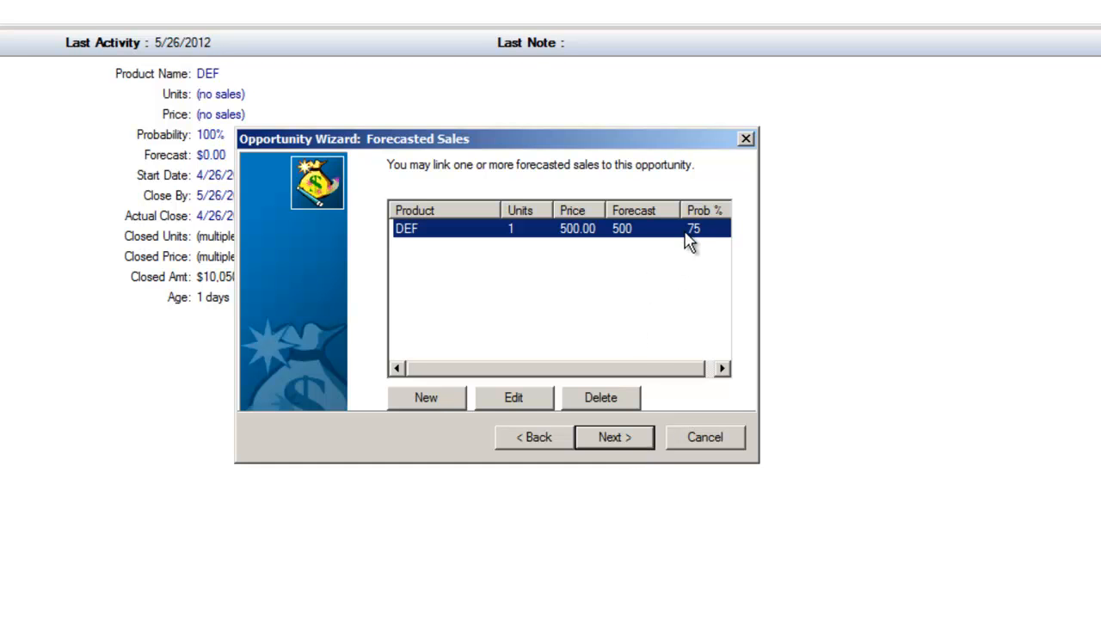
Step: Advance past the Team Members page and add a new issue named Lack of Knowledge
click(650, 446)
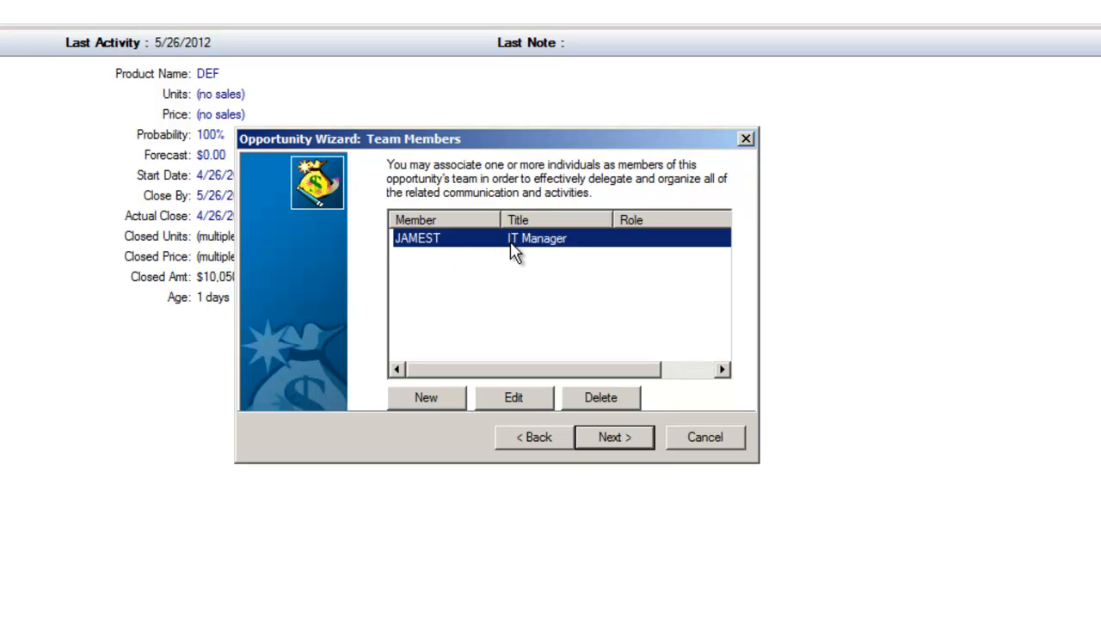
click(626, 438)
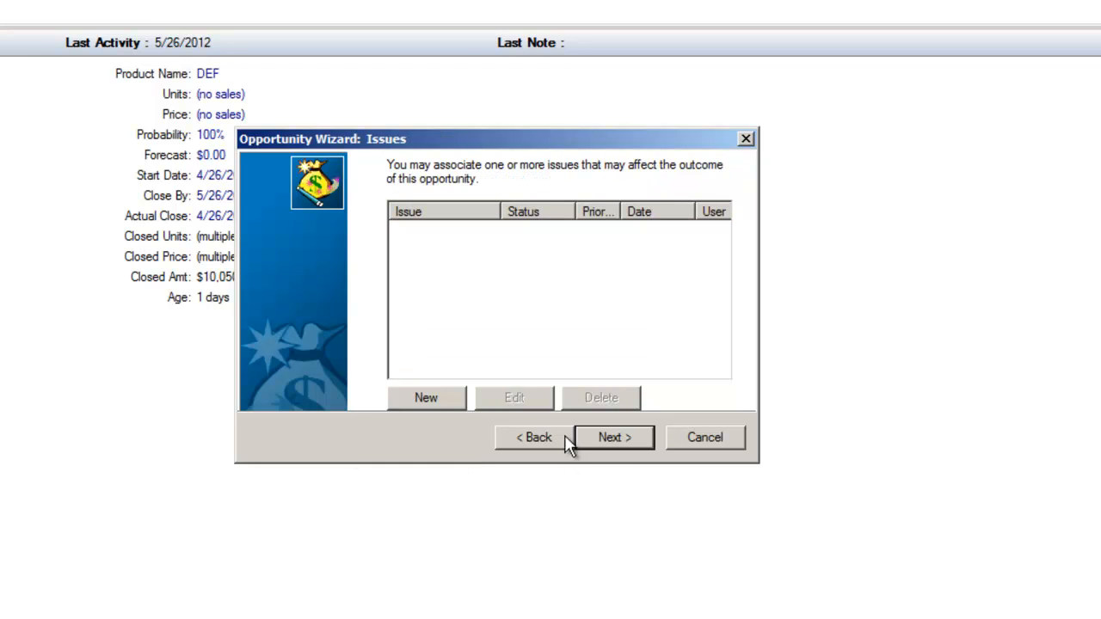
click(436, 407)
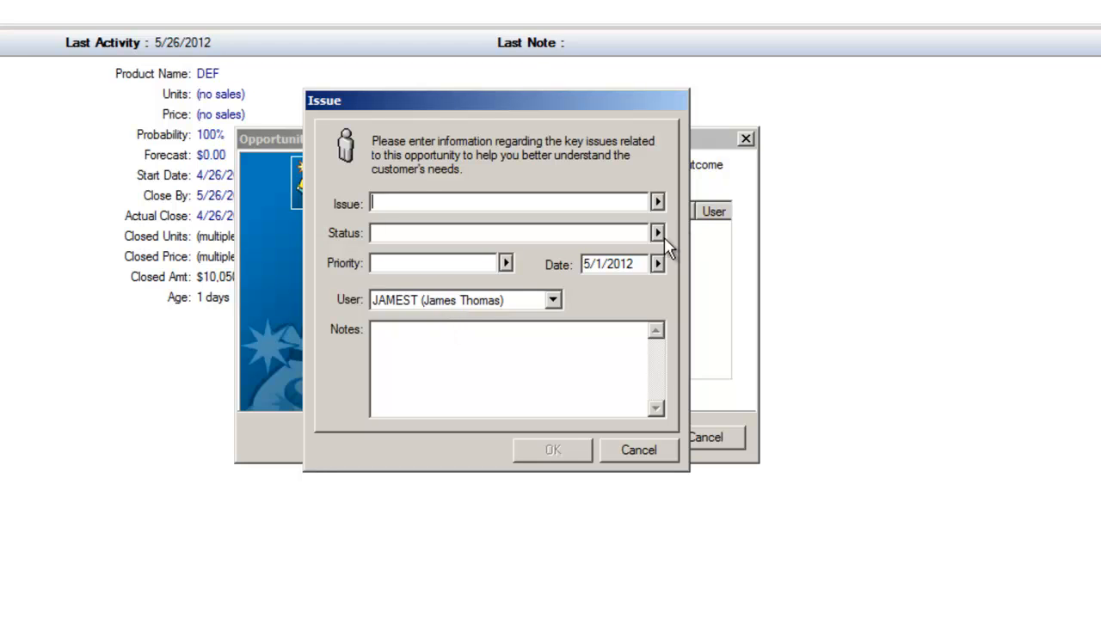
text(Lack of Kno)
text(wledge)
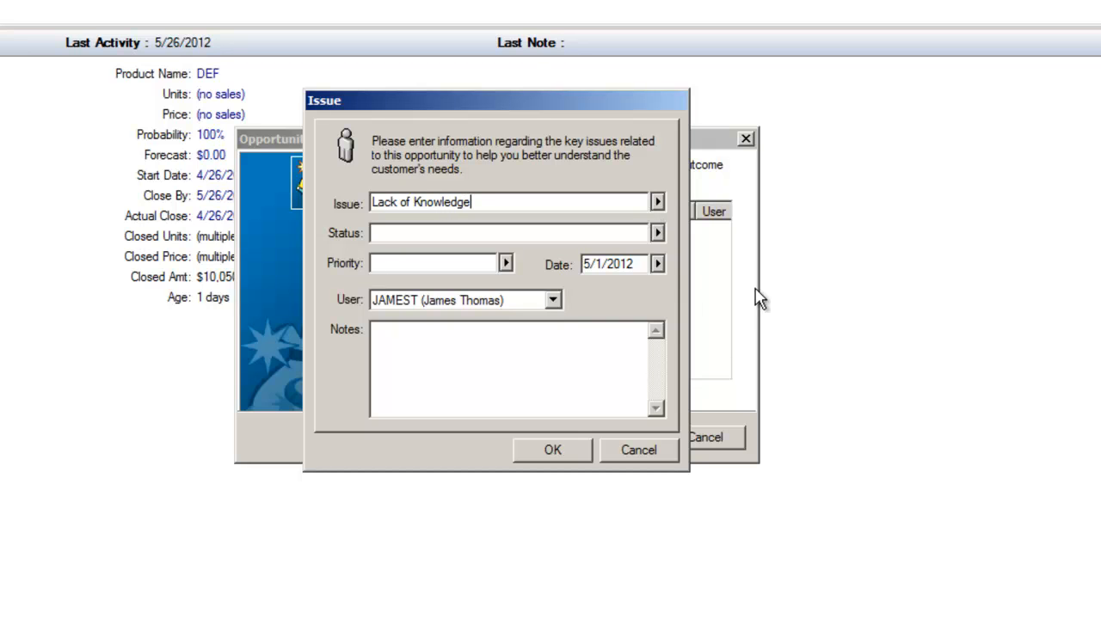
Step: Give the issue the status Not solved and the note Watch more training videos, then save it
click(659, 235)
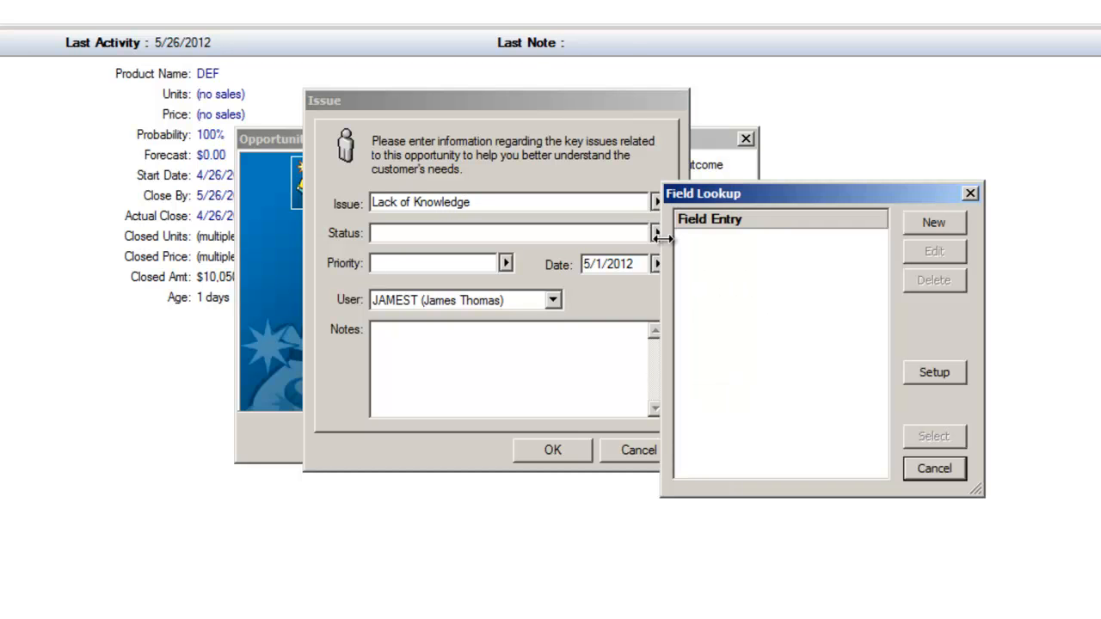
click(969, 193)
text(Not solved)
click(486, 396)
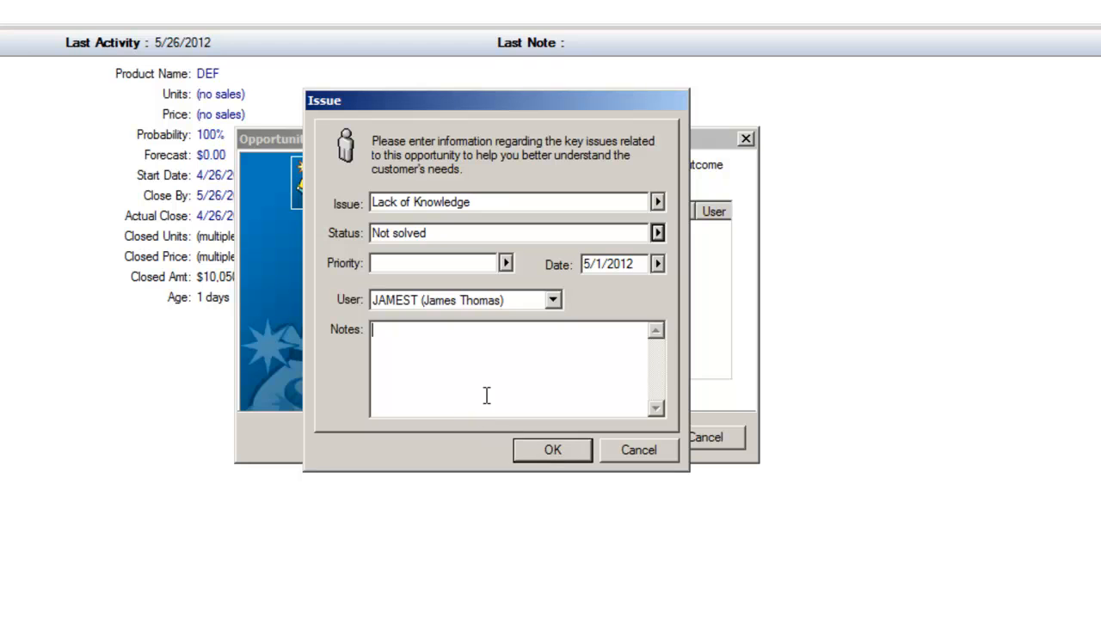
text(Watch more training videos)
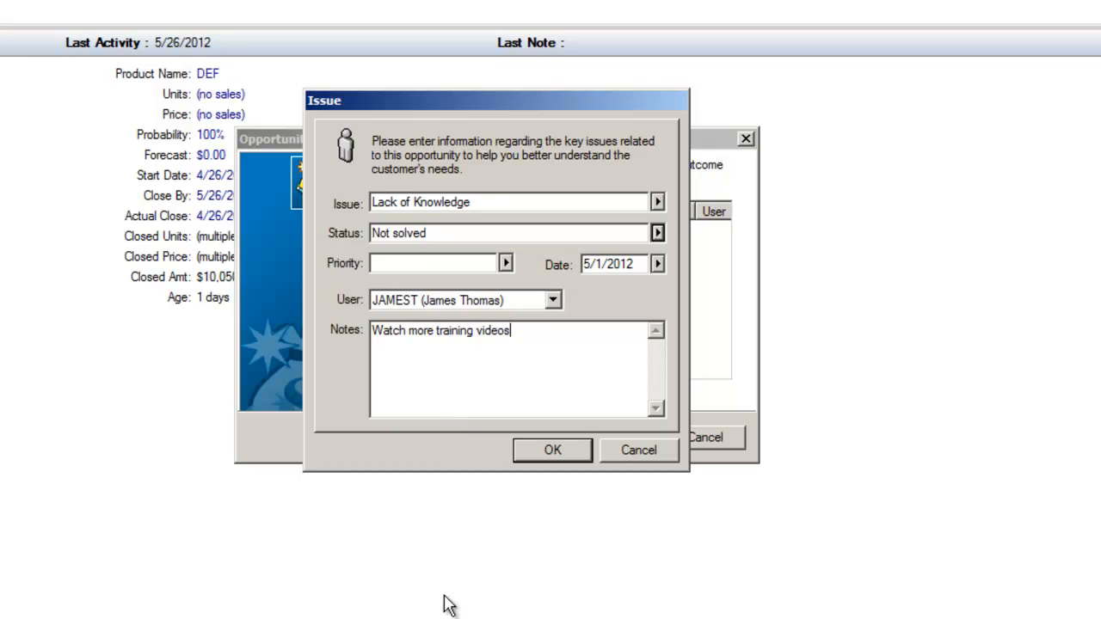
click(536, 453)
Step: Continue to the Details/Links page and add a new detail linked to thjngs to do.txt on the Desktop
click(602, 440)
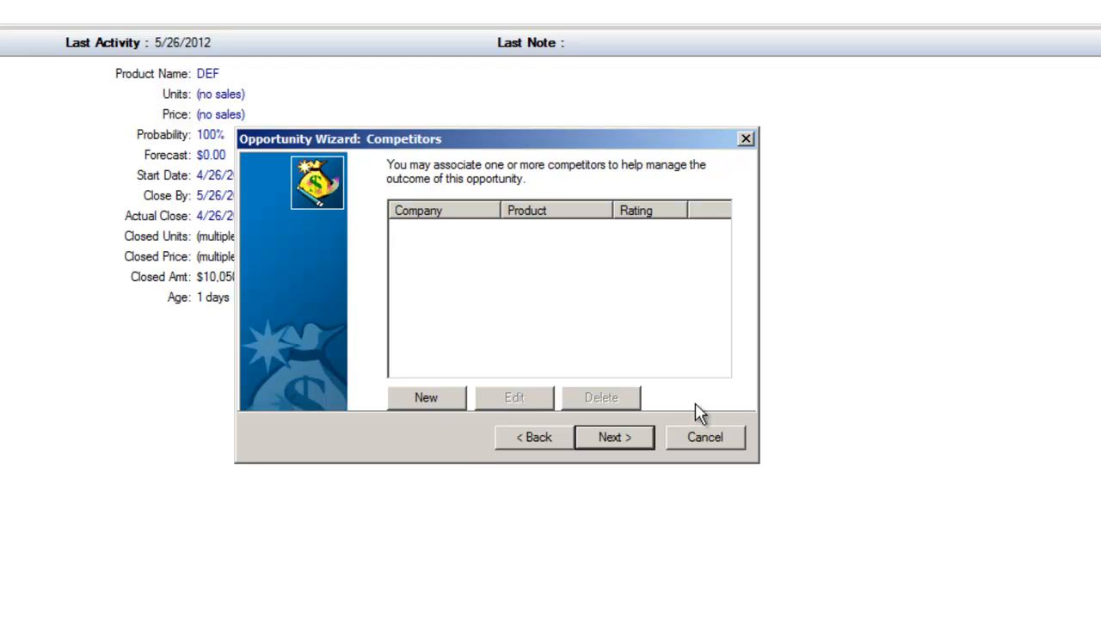
click(591, 433)
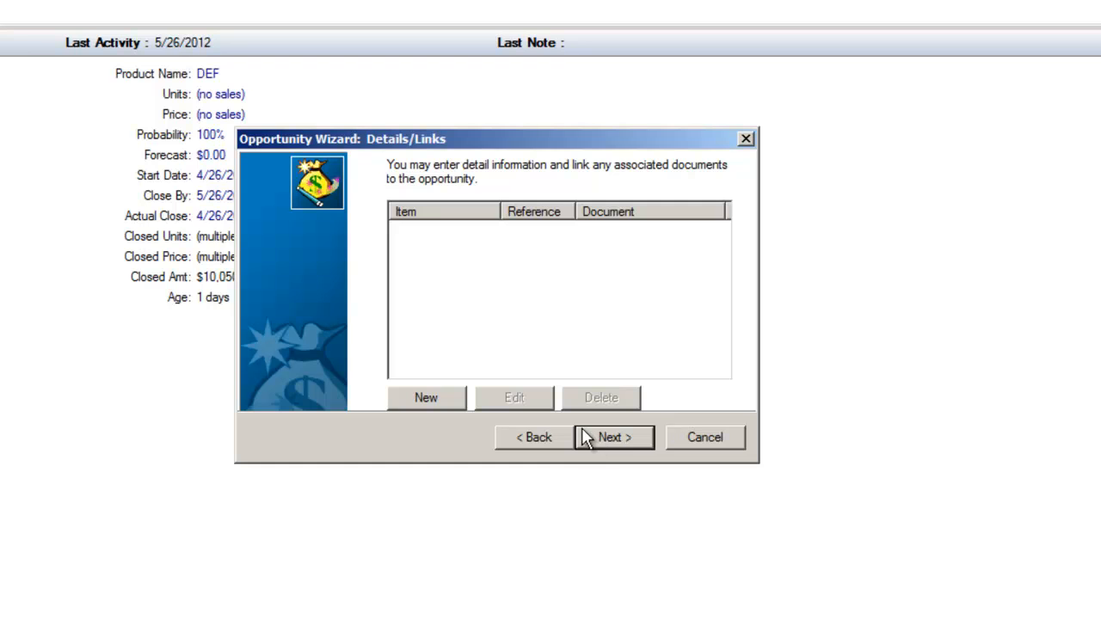
click(417, 398)
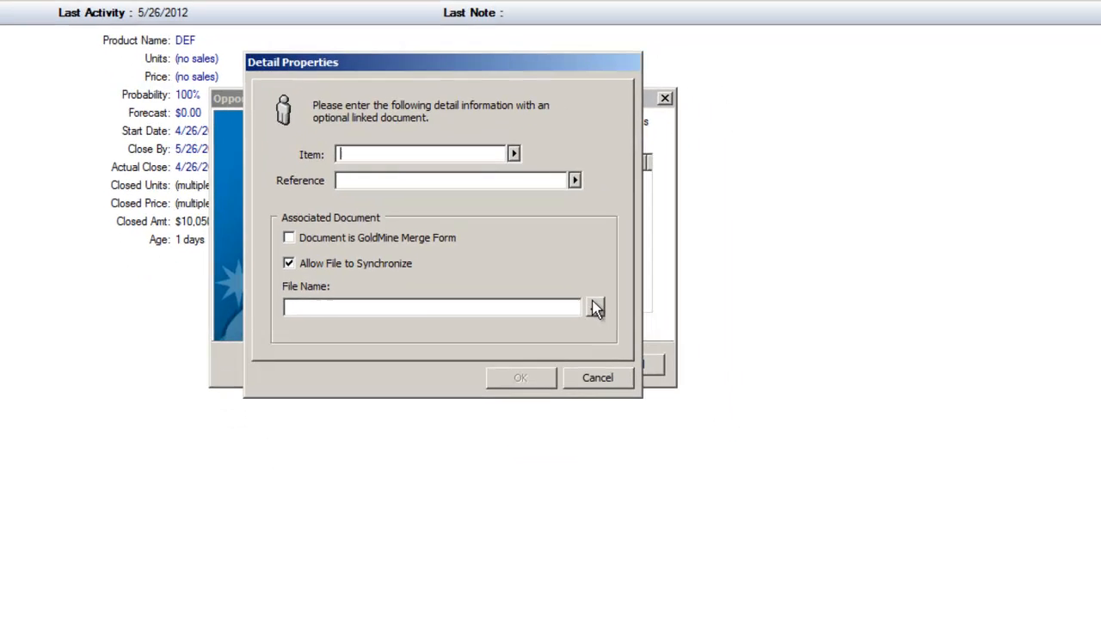
click(597, 309)
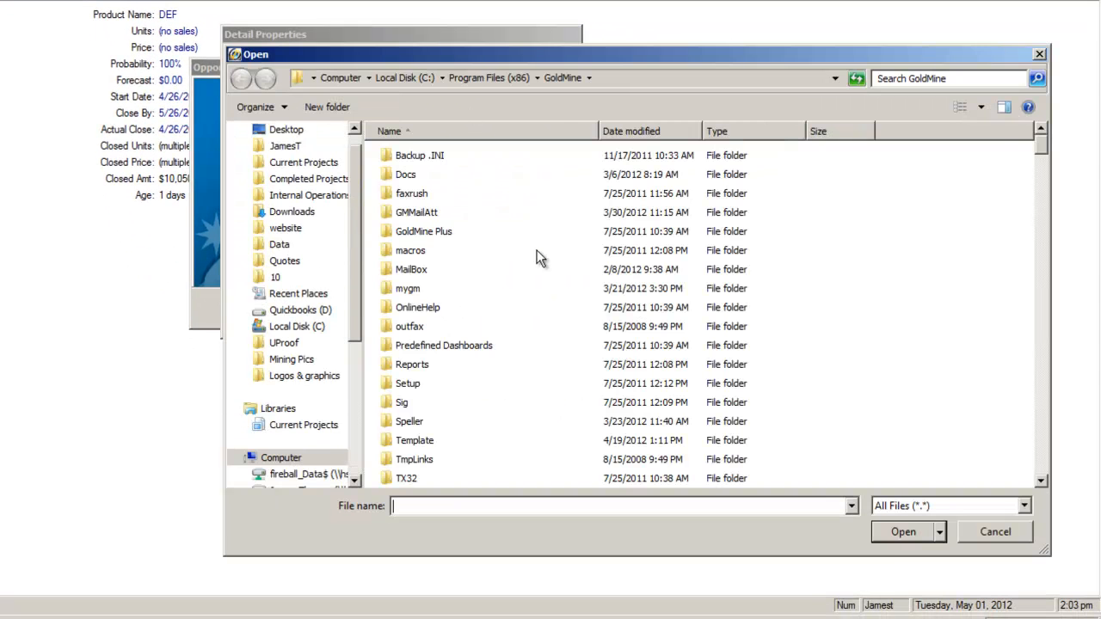
click(287, 130)
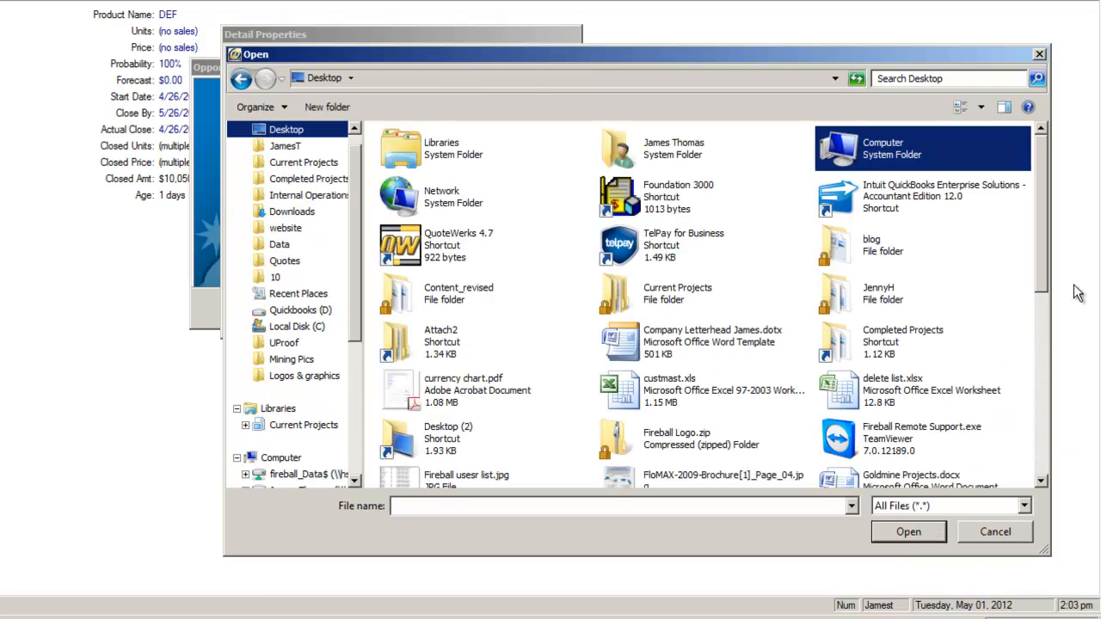
drag(1050, 290, 1034, 469)
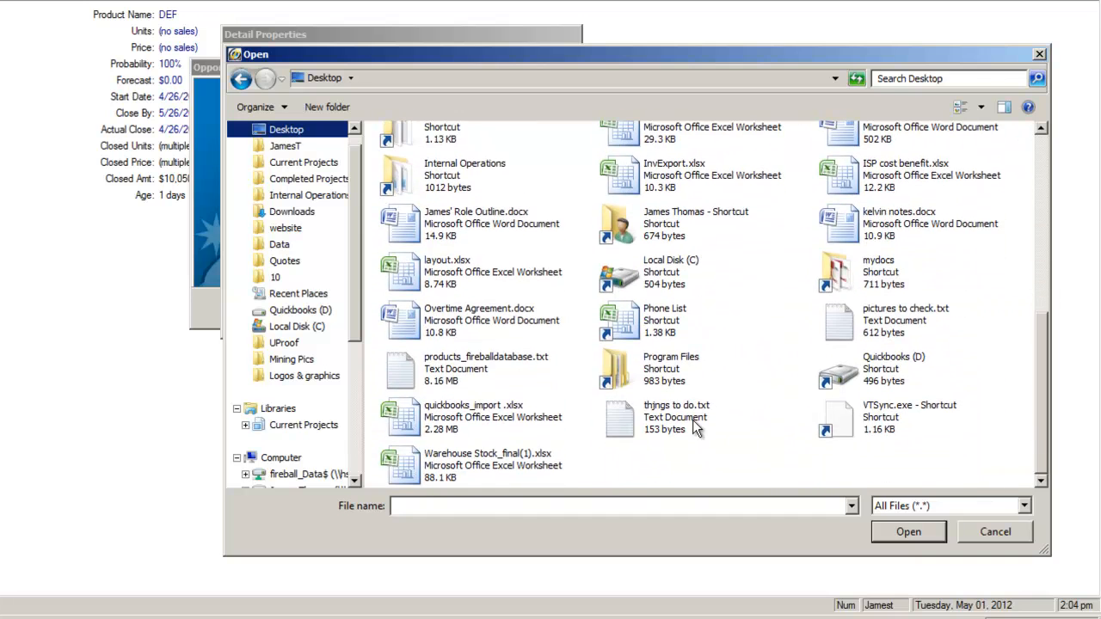
double_click(646, 422)
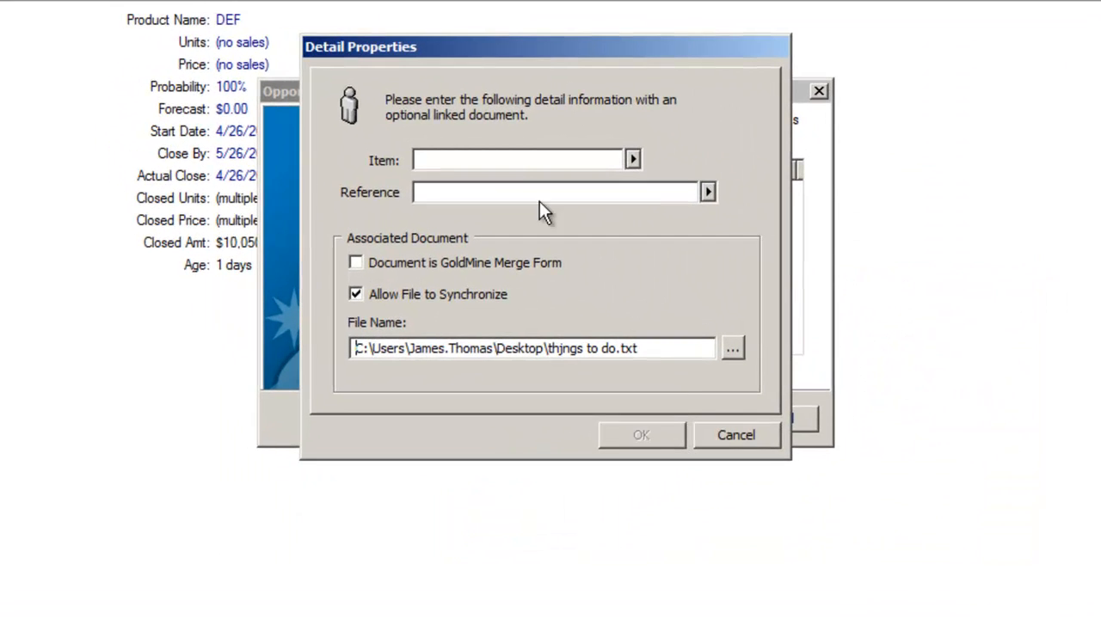
Step: Set the detail's item to Text Document and reference to A list of things to do, and save it
click(517, 181)
click(482, 161)
text(Te)
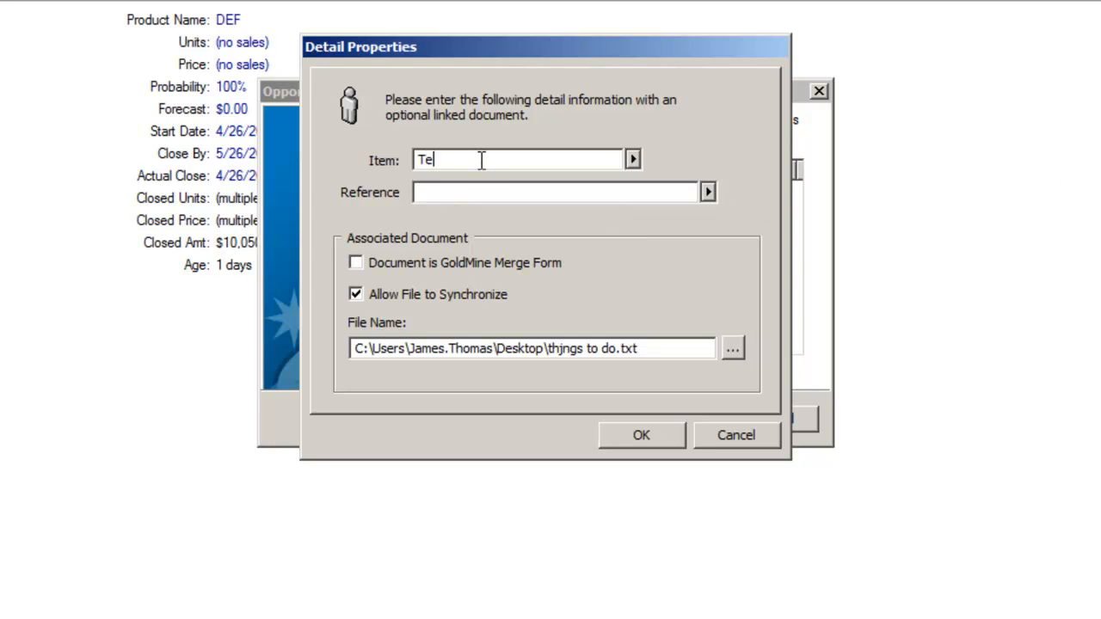
text(xt Document)
key(Tab)
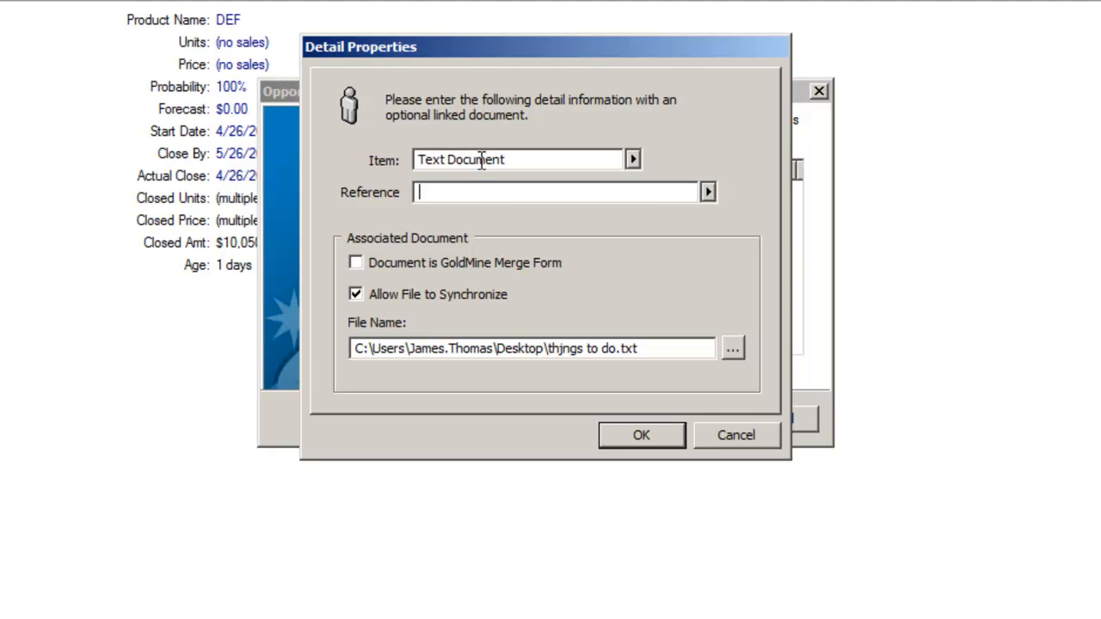
text(A list of things to do)
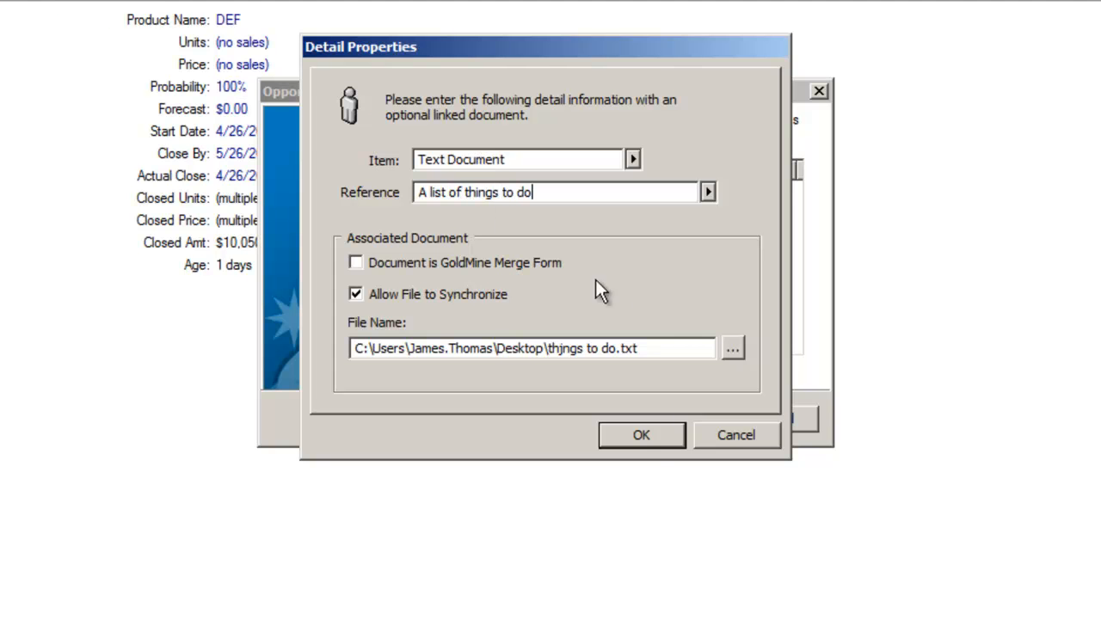
click(641, 437)
Step: Finish the Opportunity Wizard and open the new Opportunity 1 record
click(668, 417)
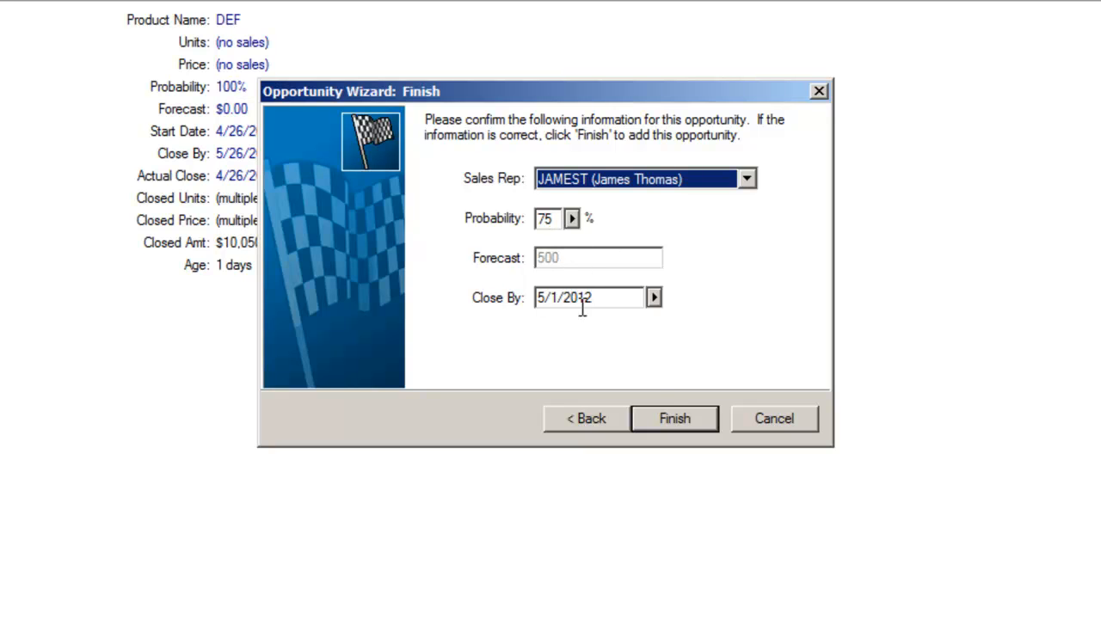
click(674, 416)
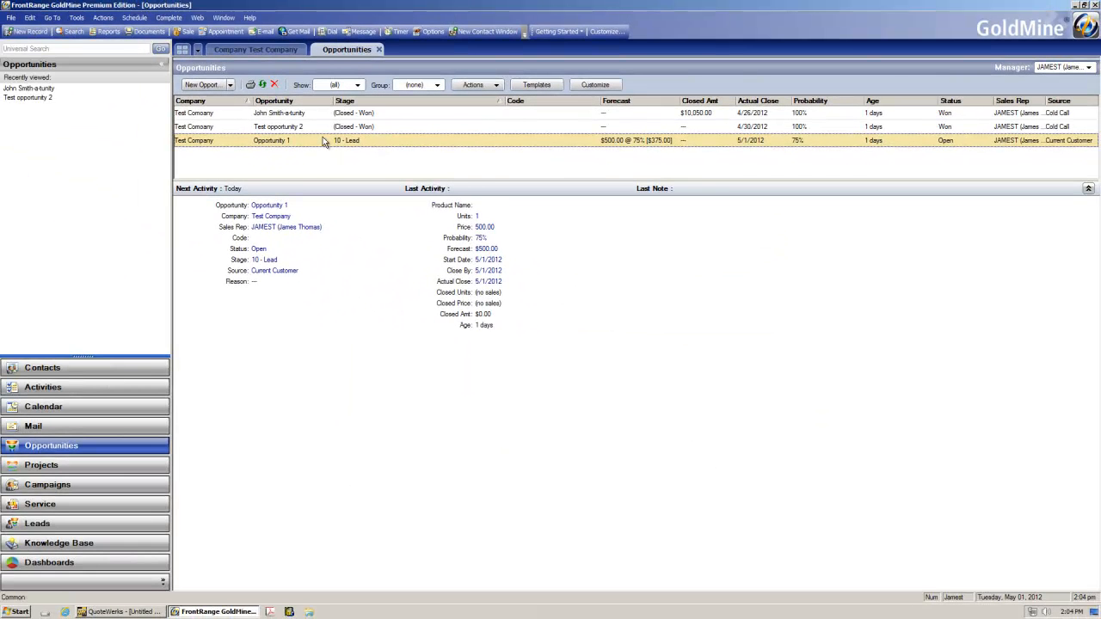
double_click(324, 141)
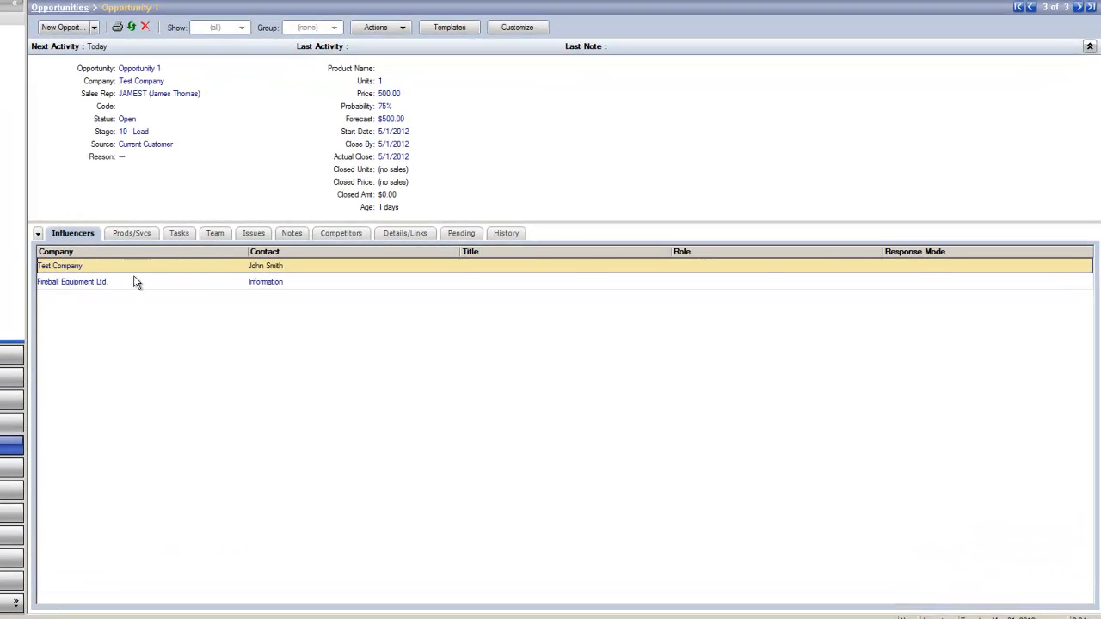
Step: Review the opportunity's Prods/Svcs, Tasks, Team and Issues tabs
click(134, 237)
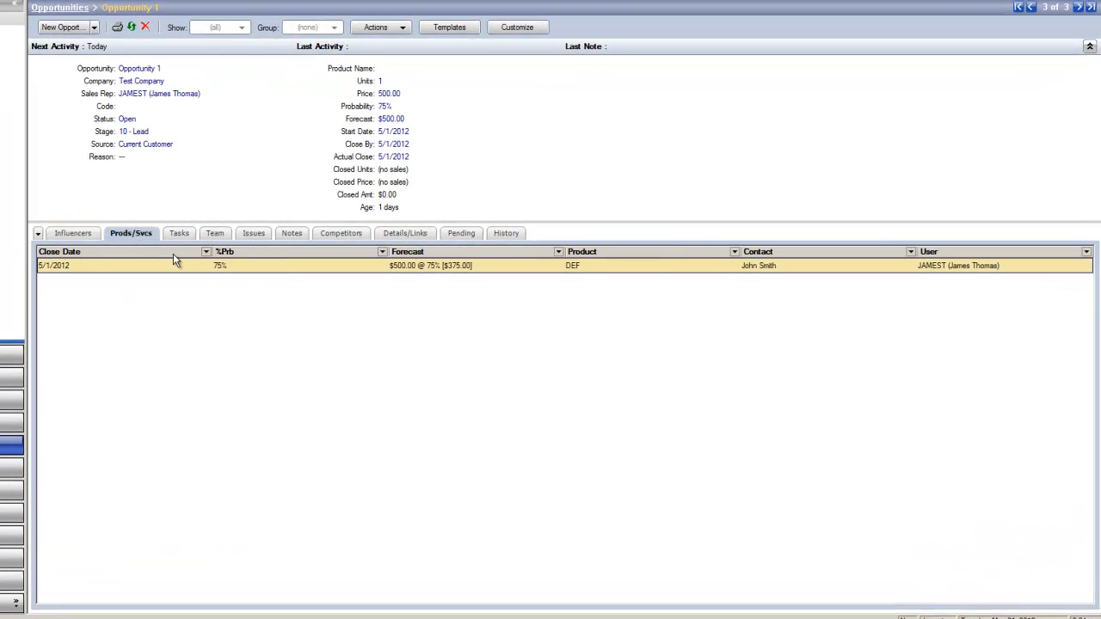
click(177, 236)
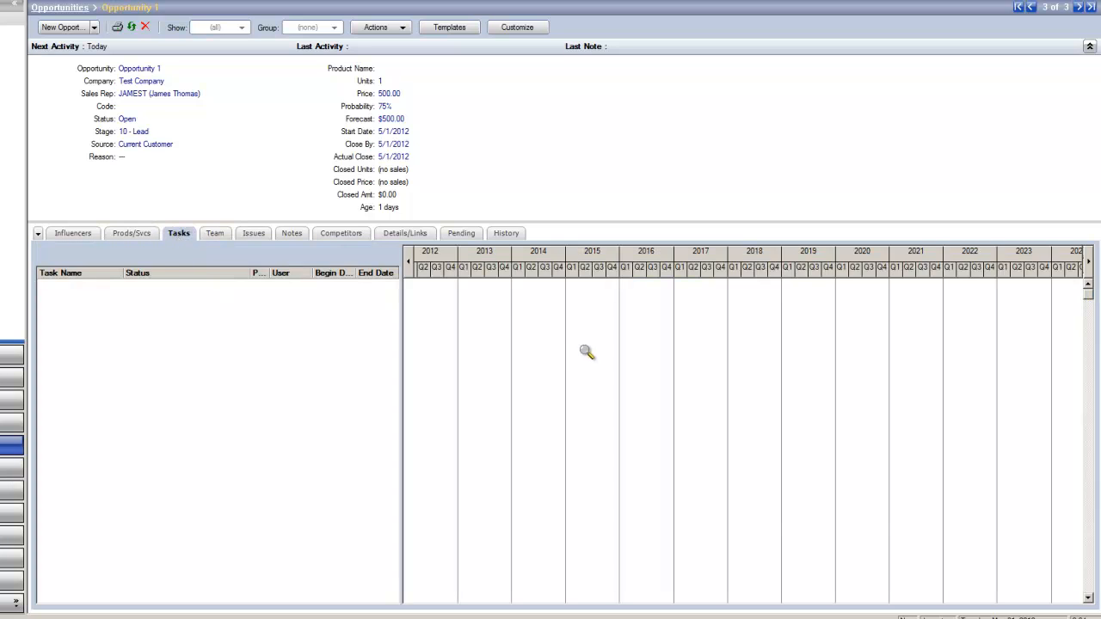
click(219, 236)
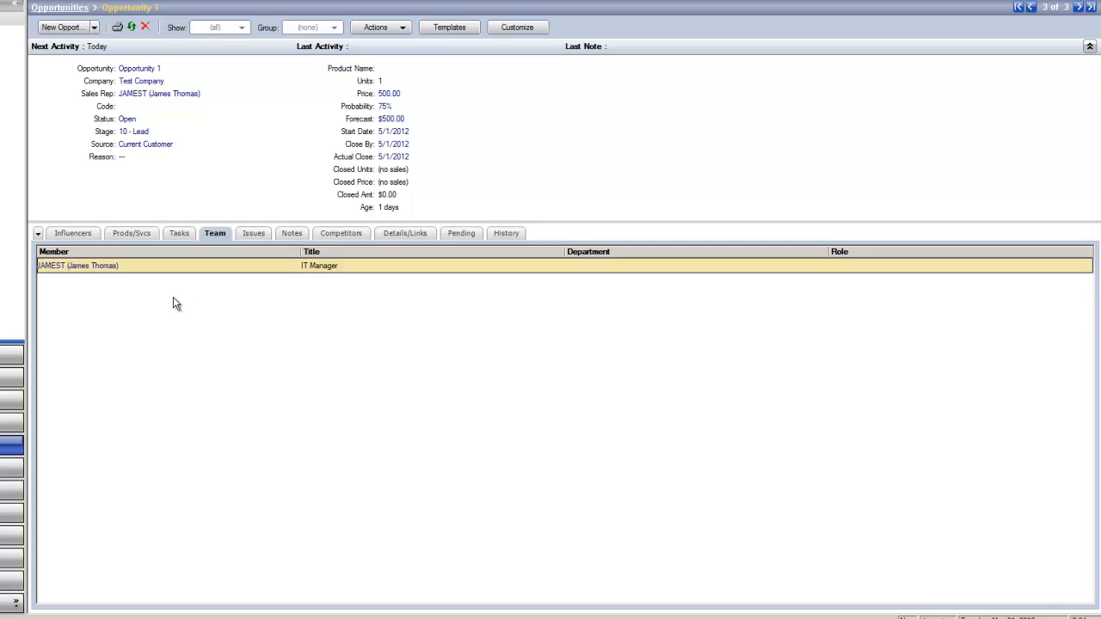
click(253, 235)
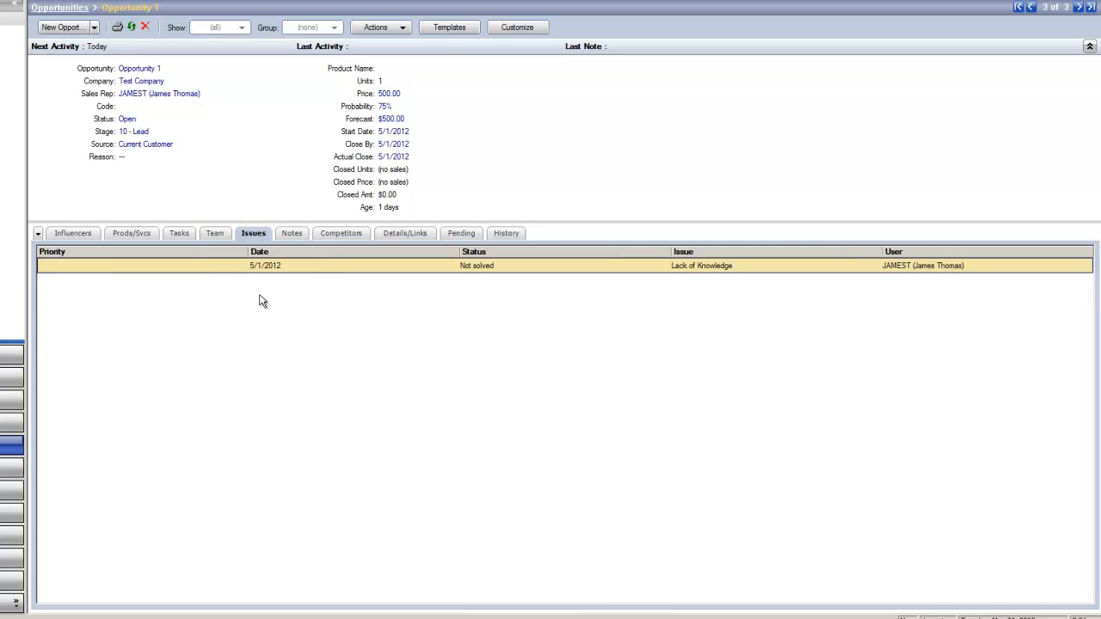
Step: Add a note to the opportunity reading For more information about the opporutnity
click(283, 239)
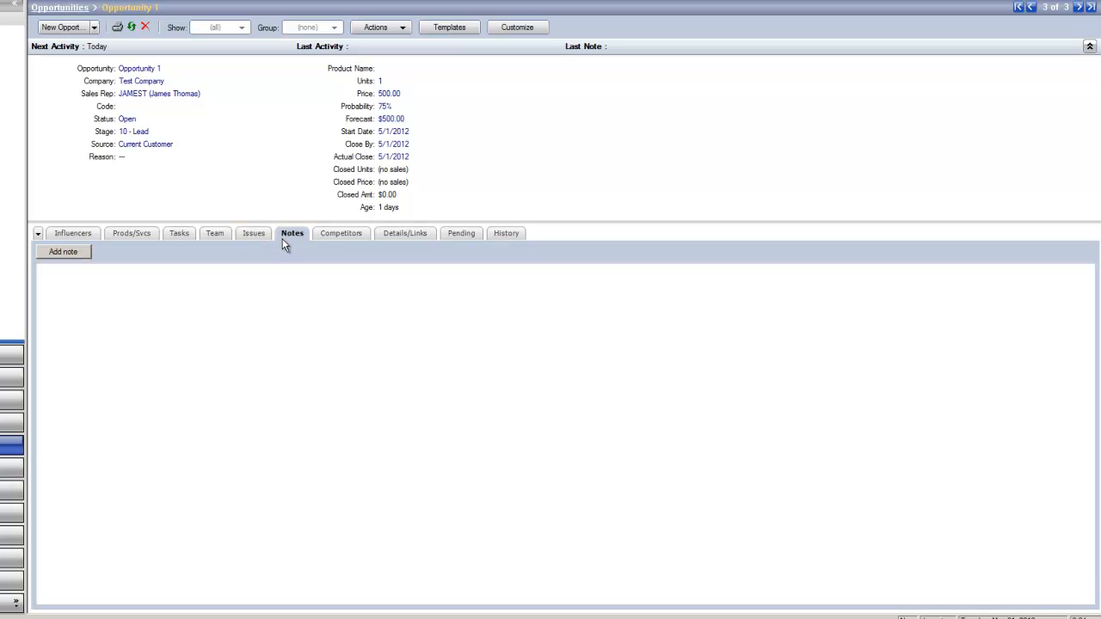
click(76, 255)
text(For more informati)
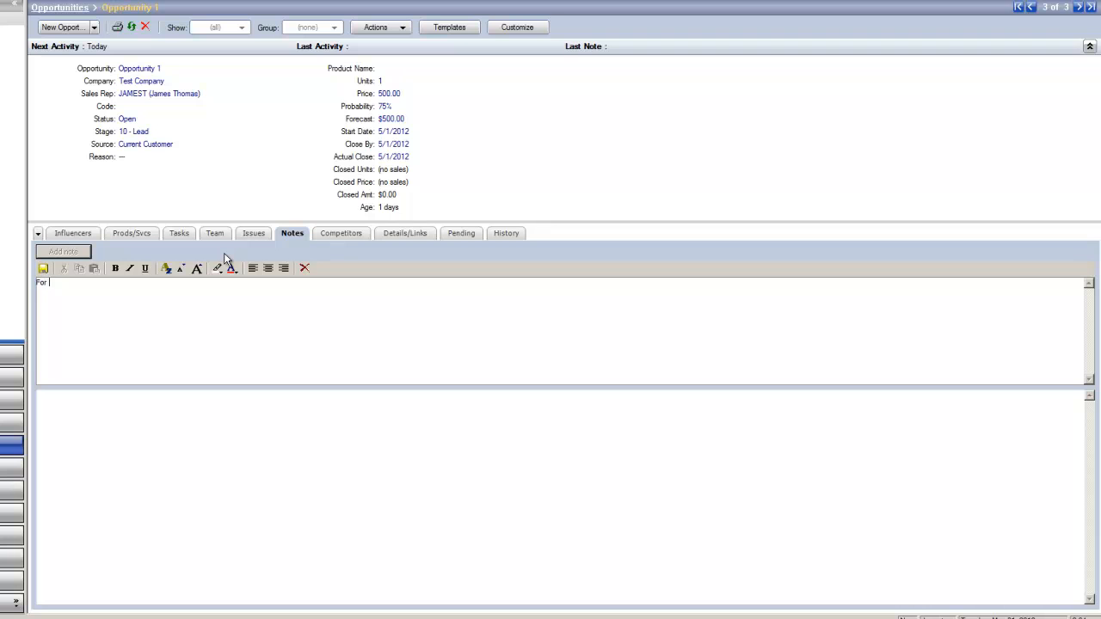
text(on about the opporutnity)
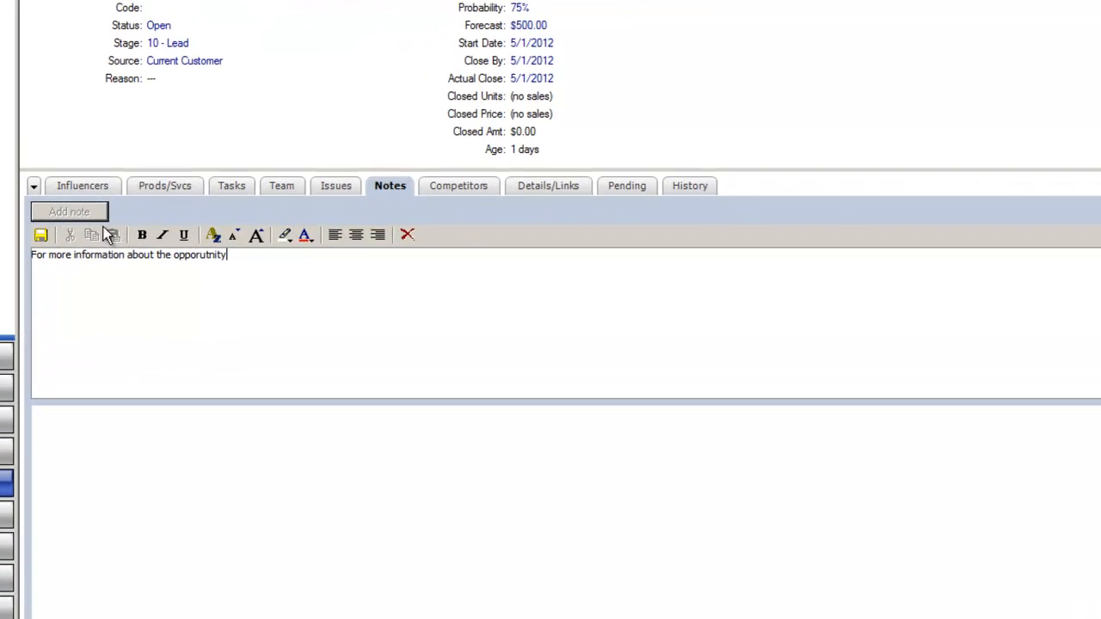
Step: Review the opportunity's Competitors, Details/Links preview and Pending tabs
click(318, 236)
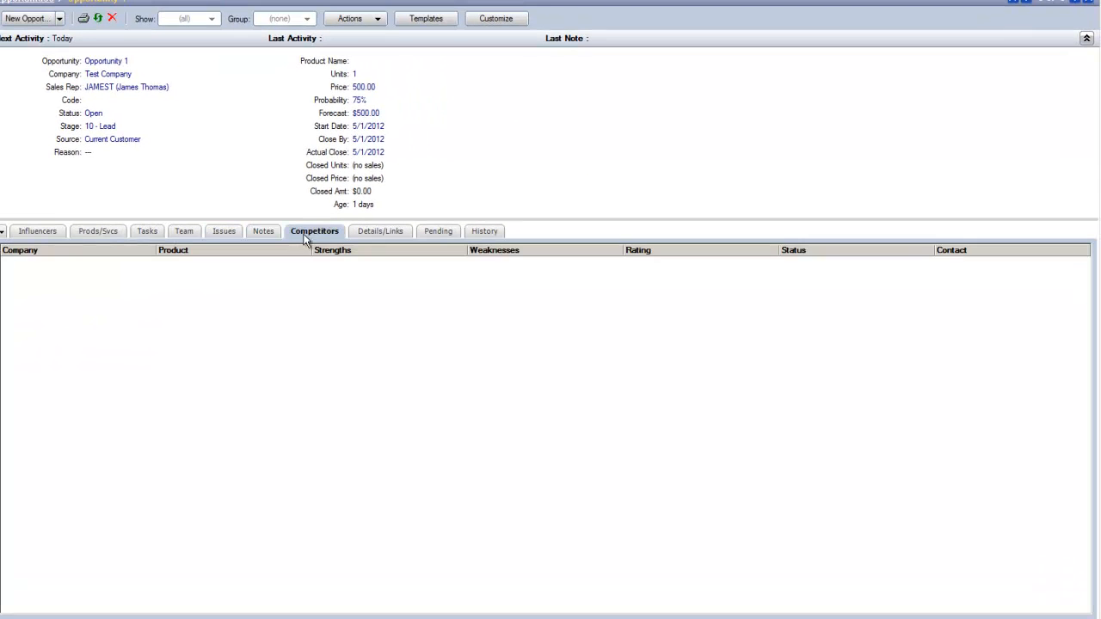
click(352, 232)
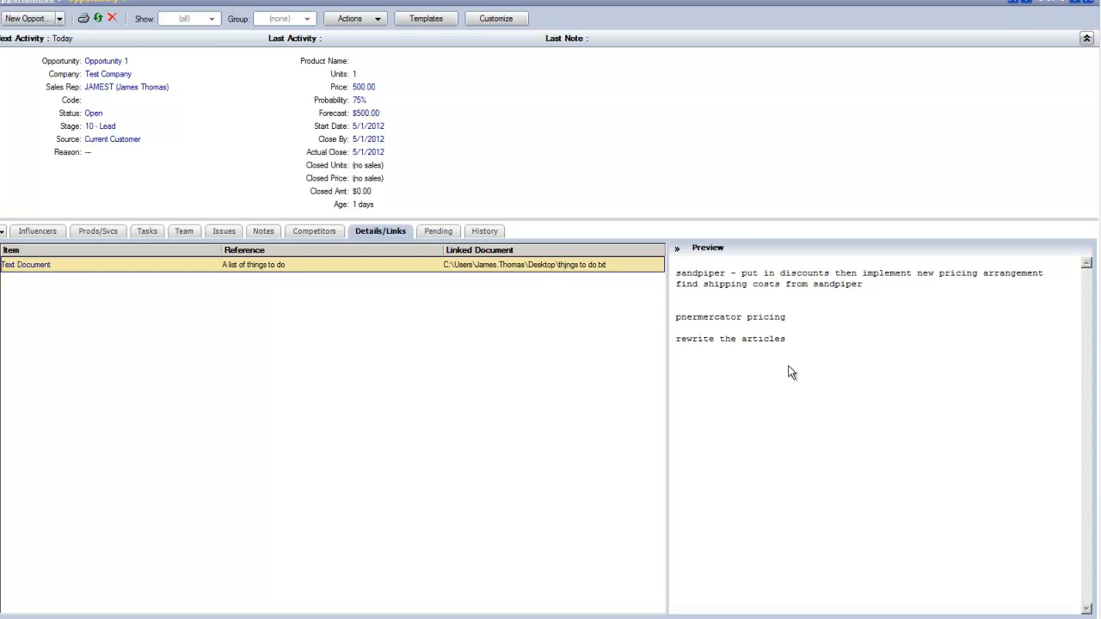
drag(786, 339, 721, 282)
click(713, 326)
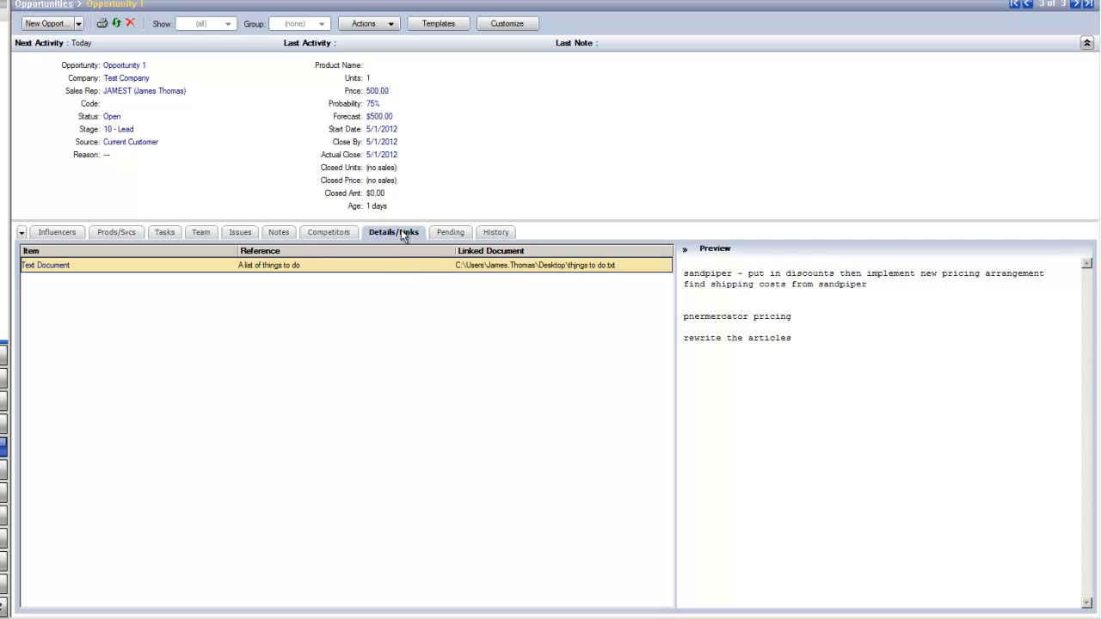
click(451, 234)
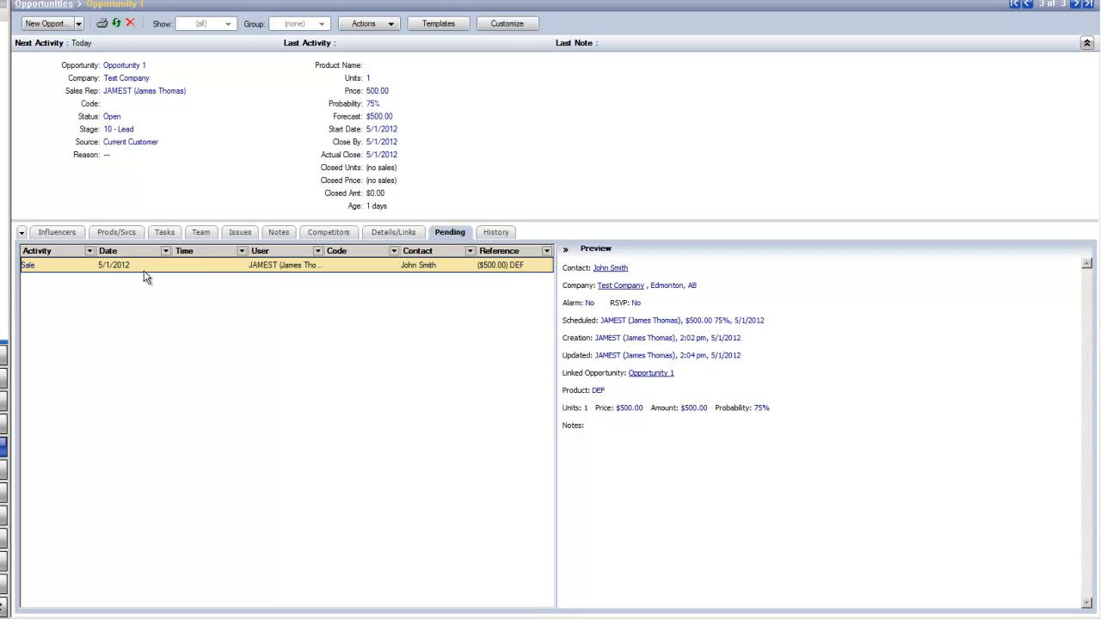
Step: Review the opportunity's History, Pending and Influencers tabs
click(505, 233)
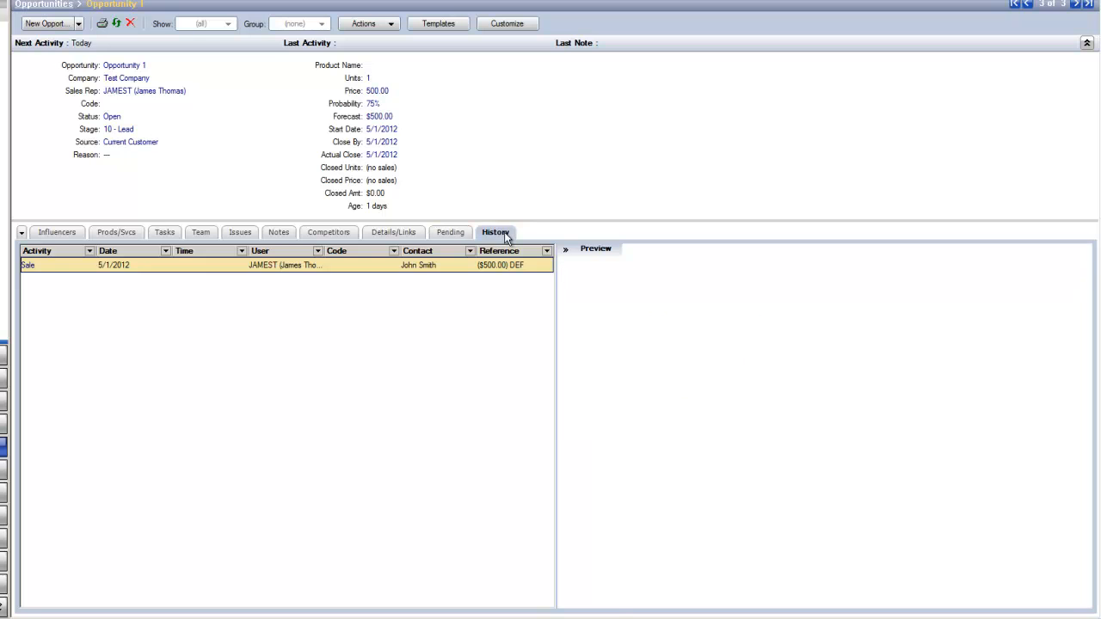
click(454, 236)
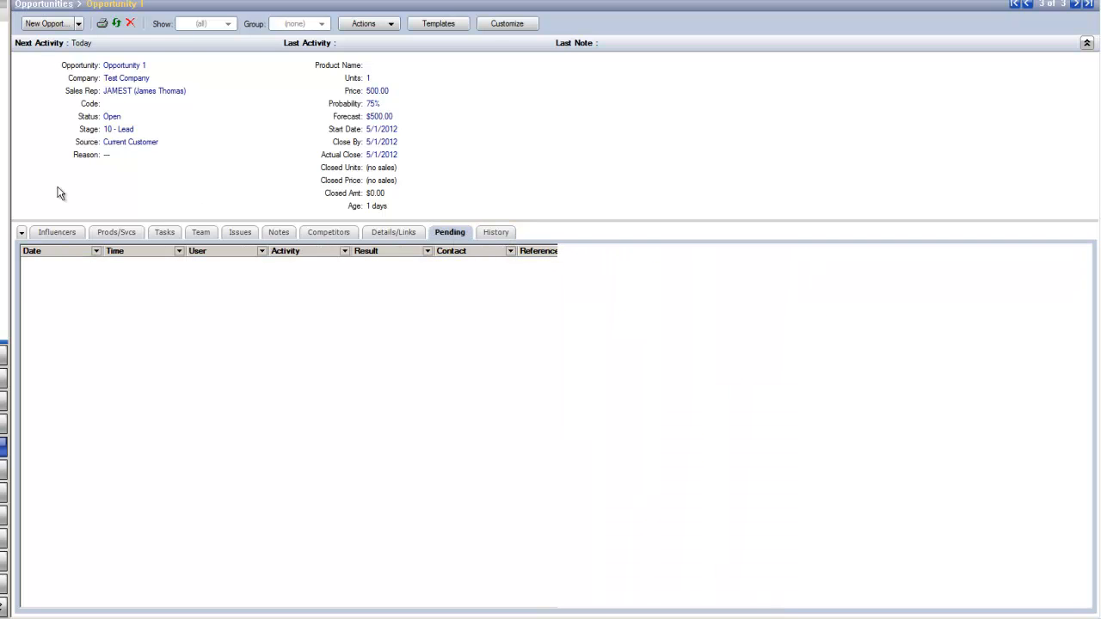
click(53, 234)
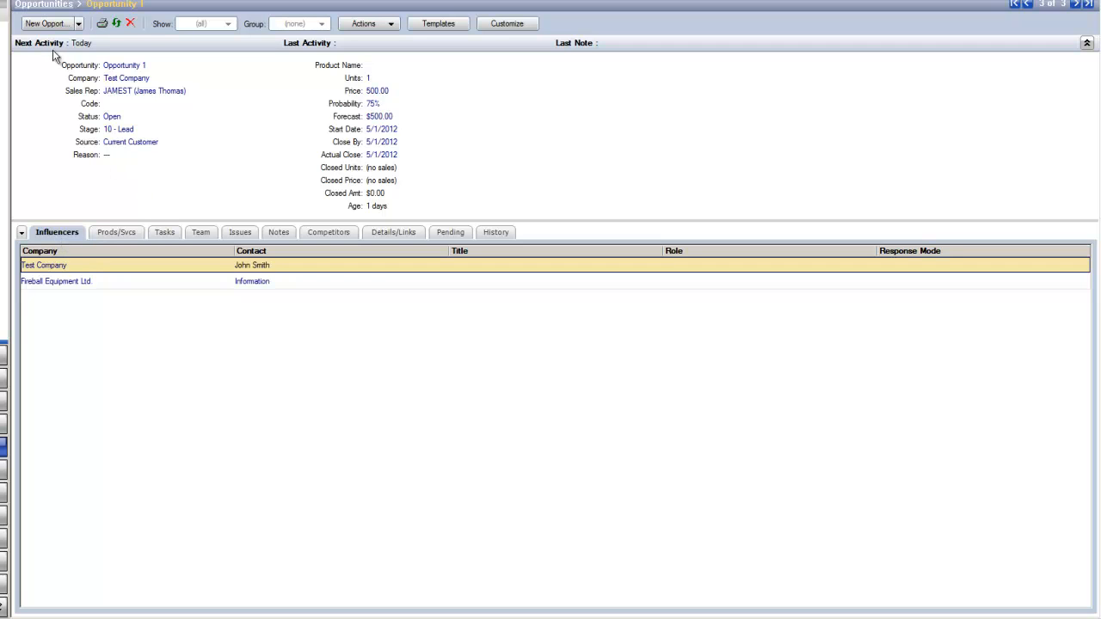
Step: Delete Opportunity 1 together with its linked records, keeping deletion synchronization on
click(130, 23)
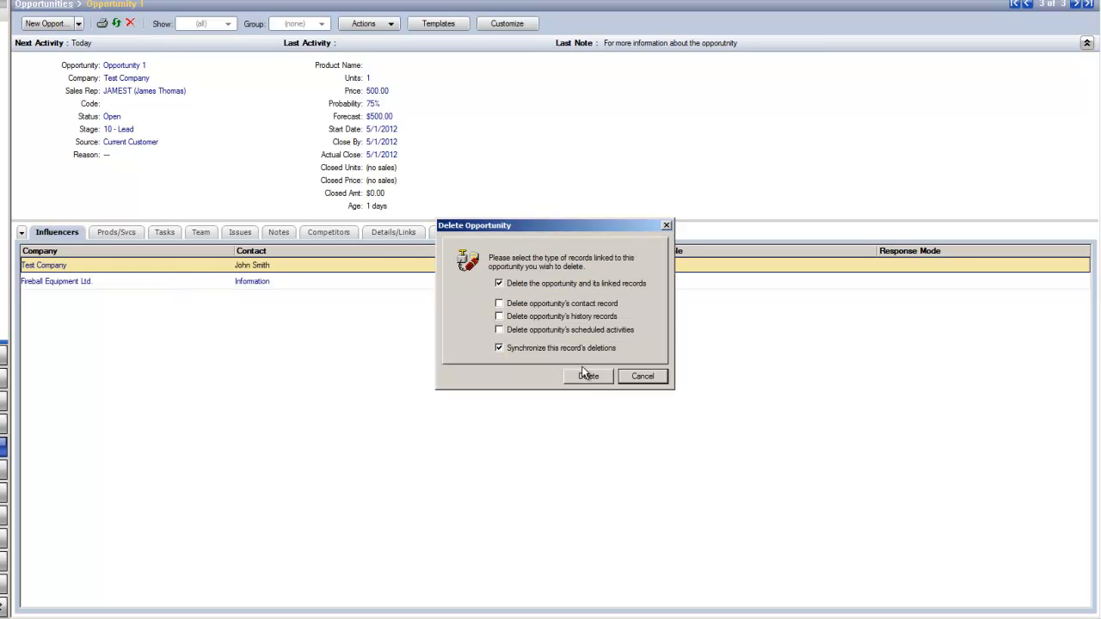
click(588, 377)
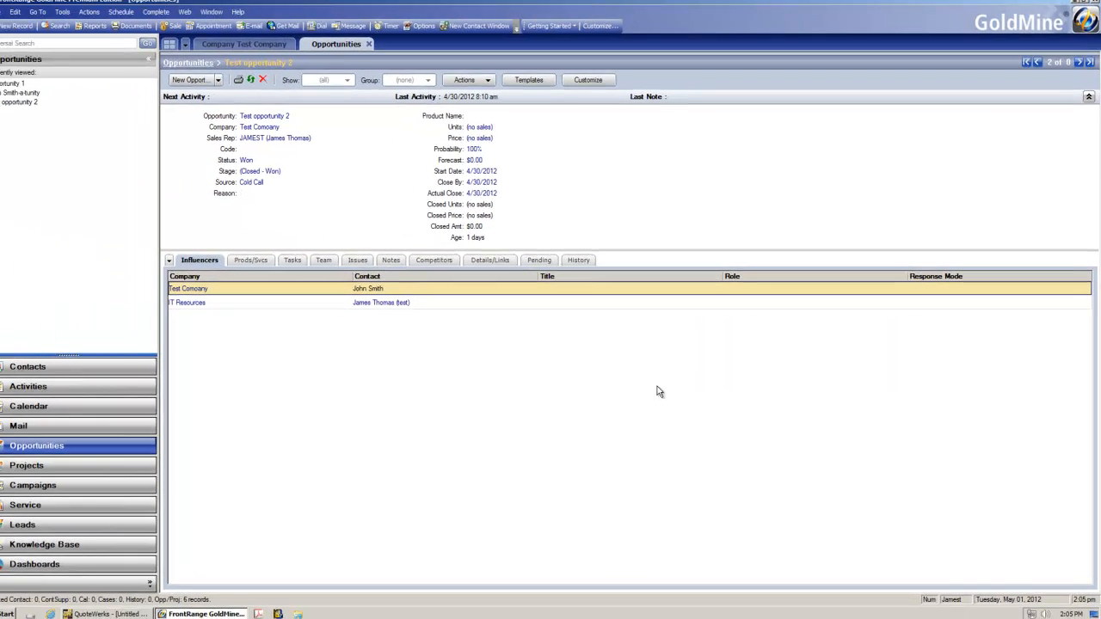
Step: Switch to QuoteWerks and fill the Bill To, Ship To and Sold To details from the GoldMine contact
click(1076, 5)
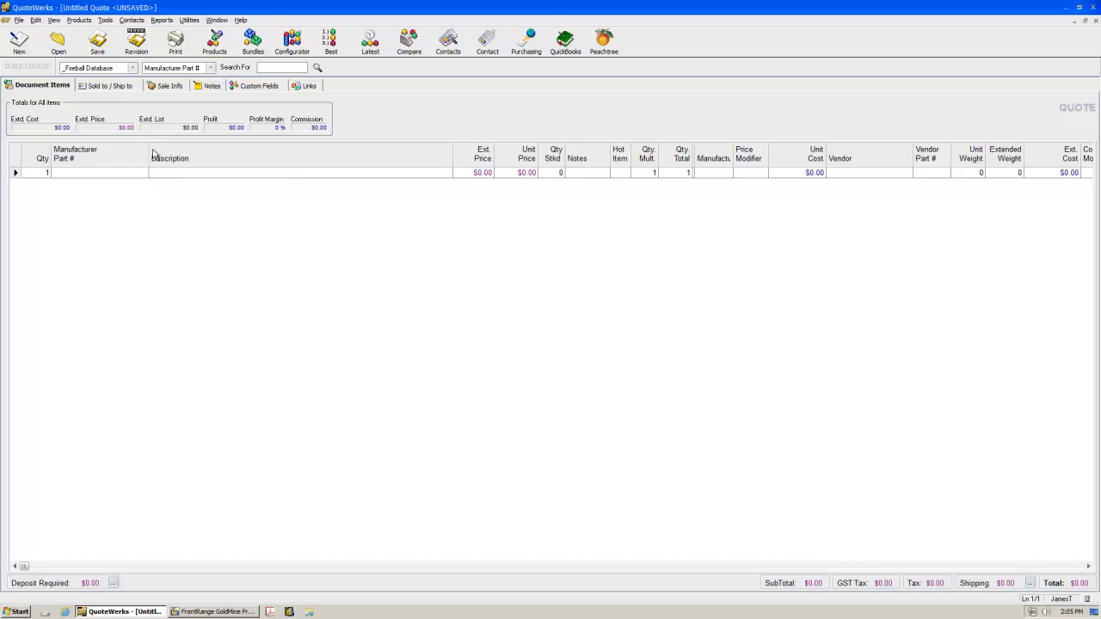
click(120, 87)
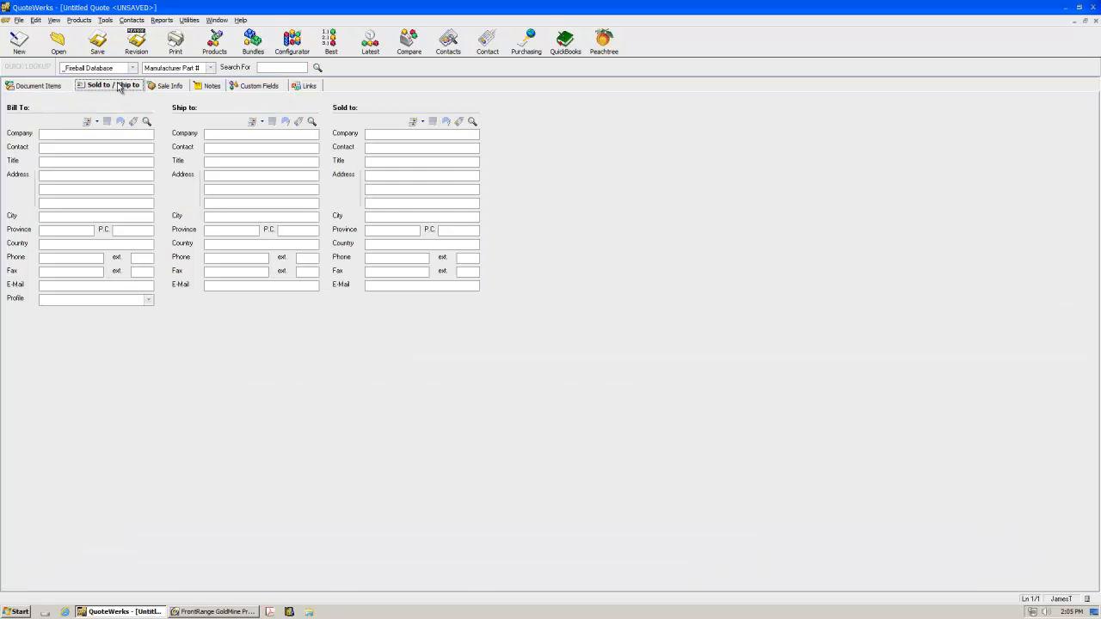
click(132, 126)
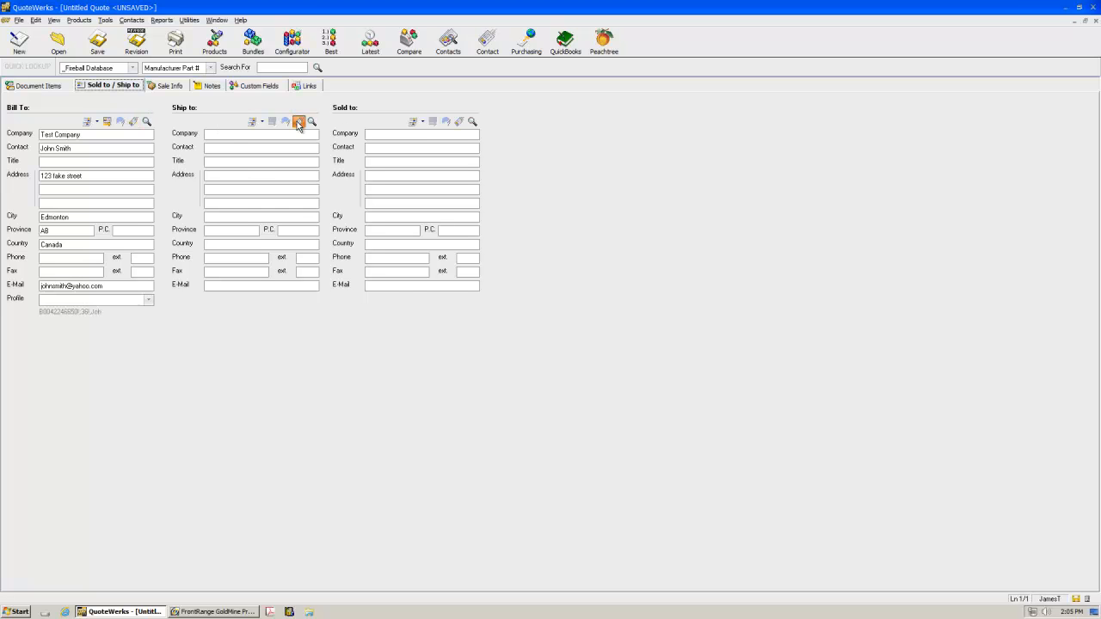
click(459, 121)
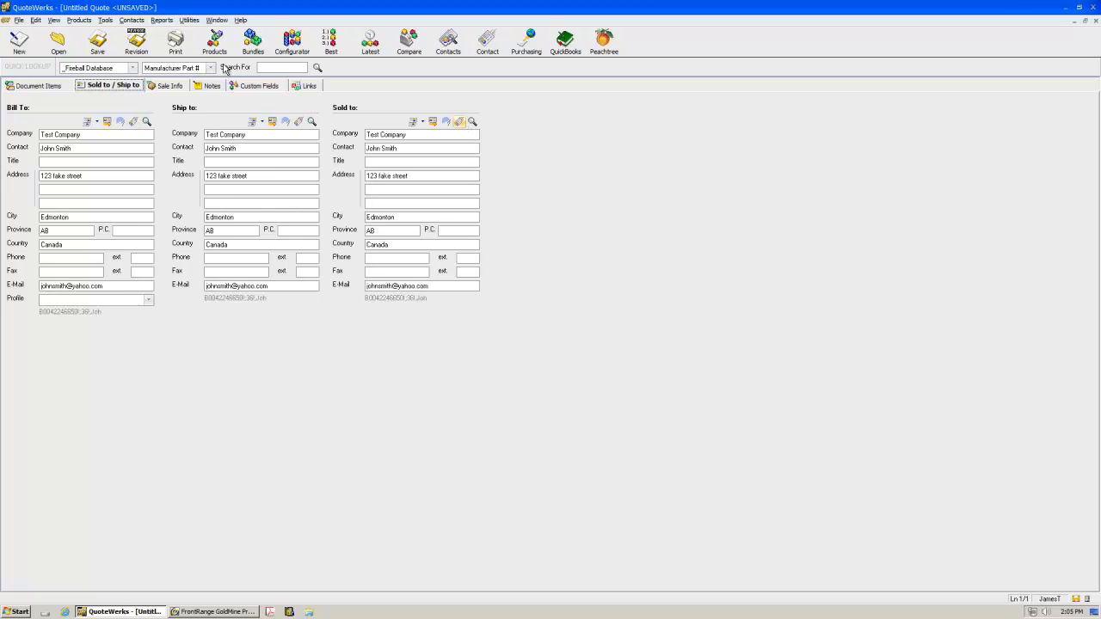
Step: Add a quote line with part number Fake Item and description A very Fake Item
click(39, 86)
text(Fake Item)
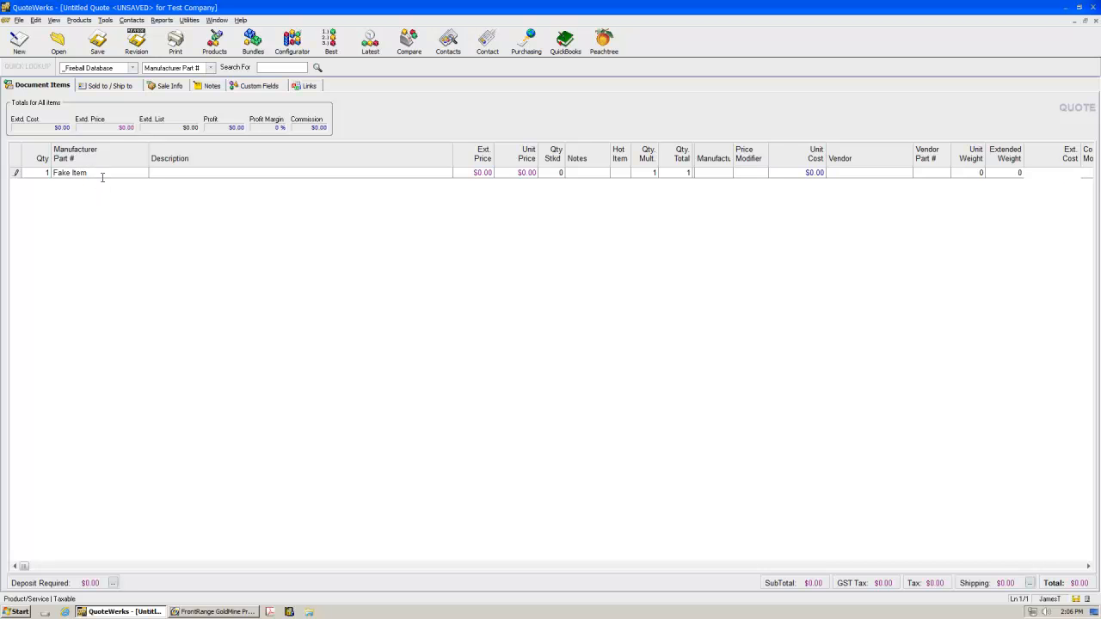
text(A very Fake Item)
Step: Set the line's unit price to $60,000.00 and its vendor to Fake Vendor
click(526, 172)
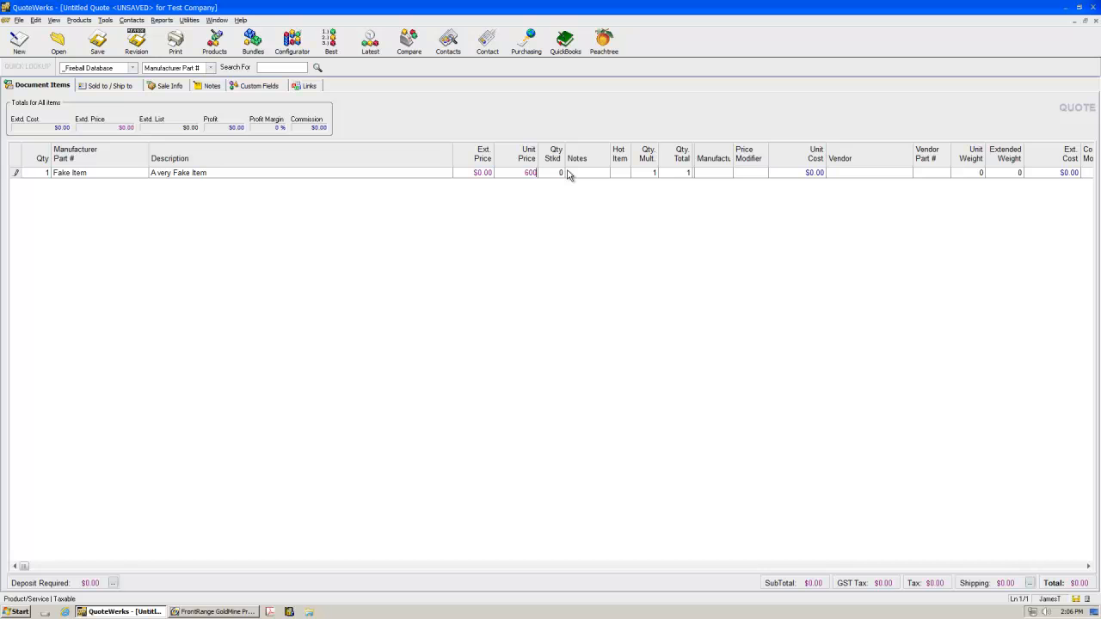
key(Tab)
click(615, 175)
key(Tab)
key(Tab)
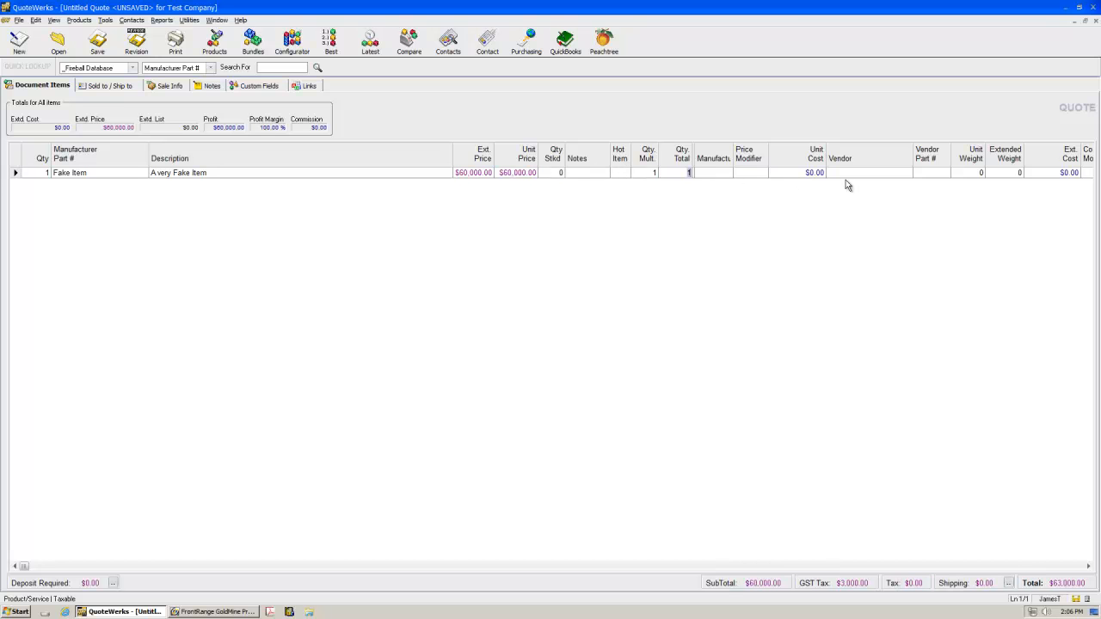
text(Fake Vendor)
Step: Save the quote with GoldMine integration and start a new opportunity for its forecasted sale
click(100, 52)
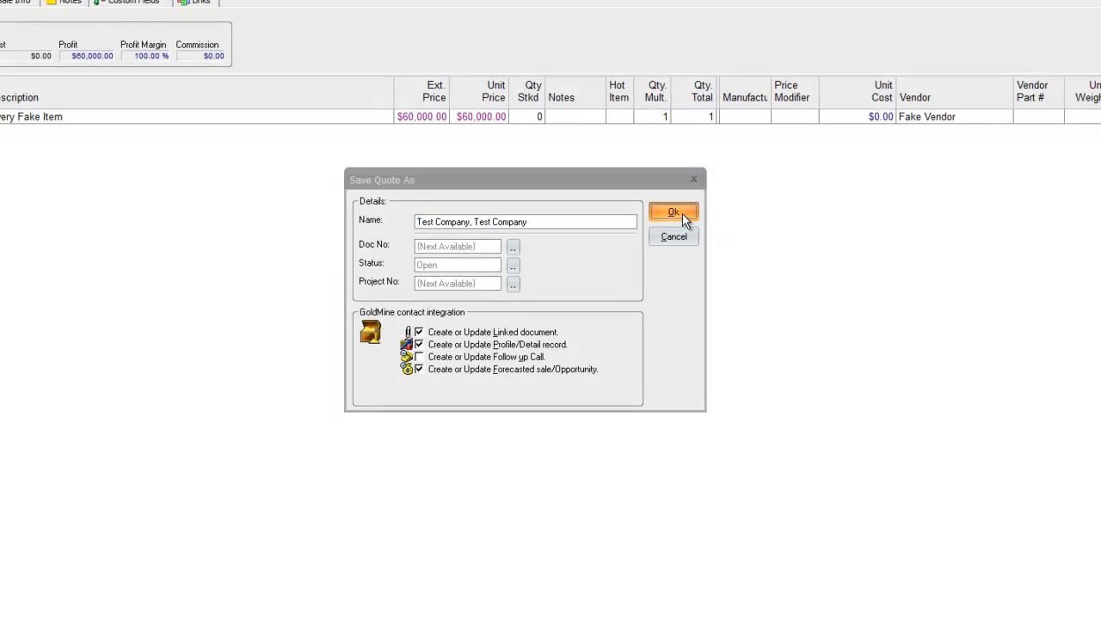
click(913, 101)
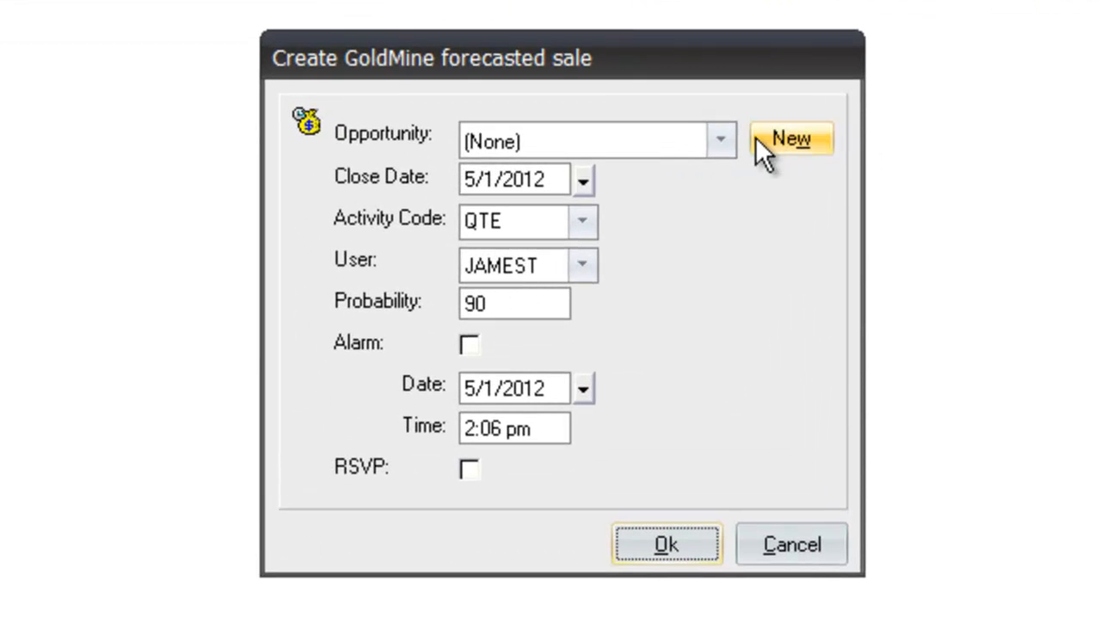
click(724, 141)
click(725, 140)
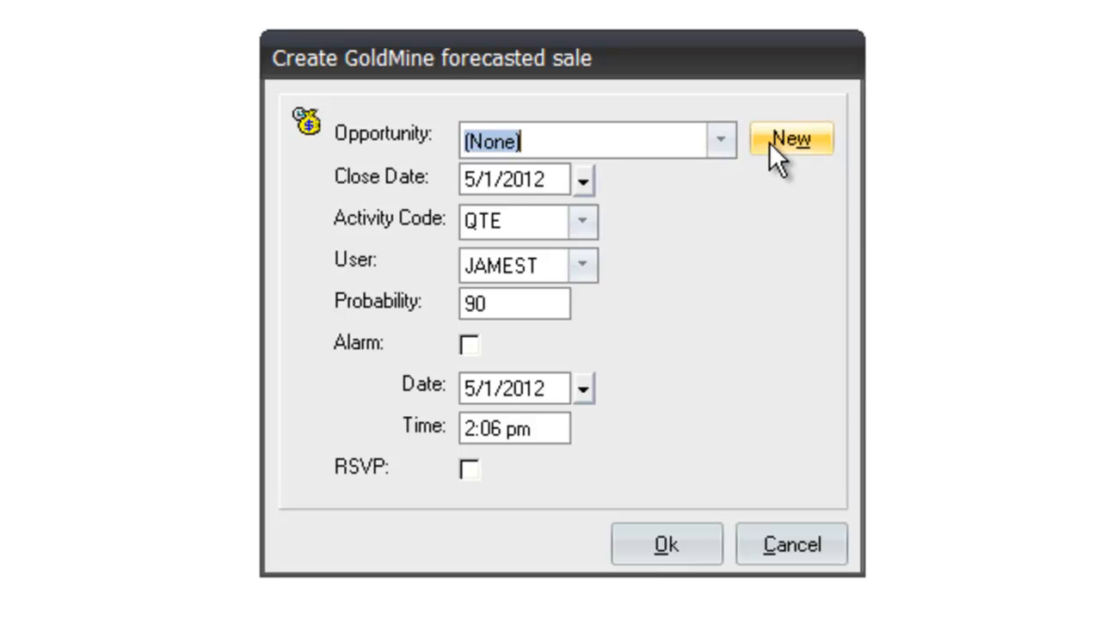
click(778, 141)
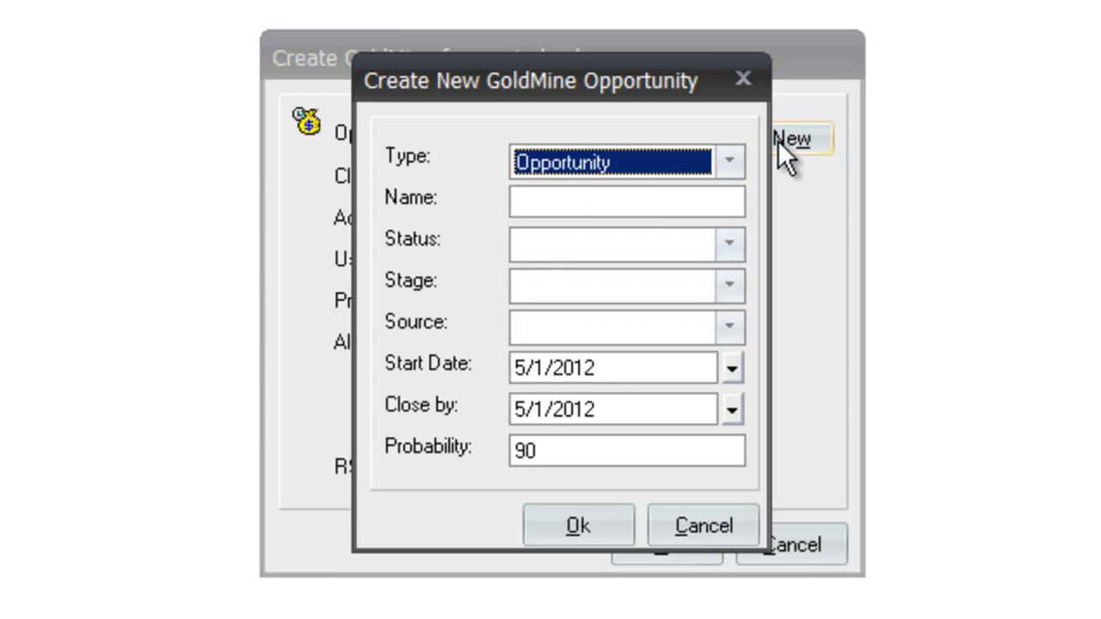
click(647, 205)
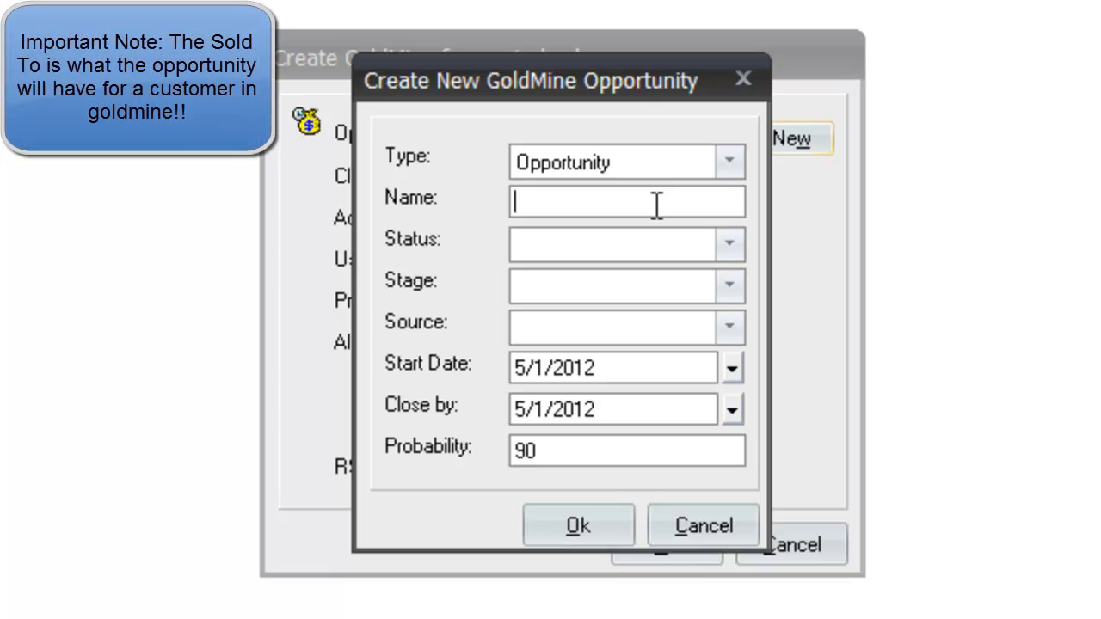
text(FBEQ)
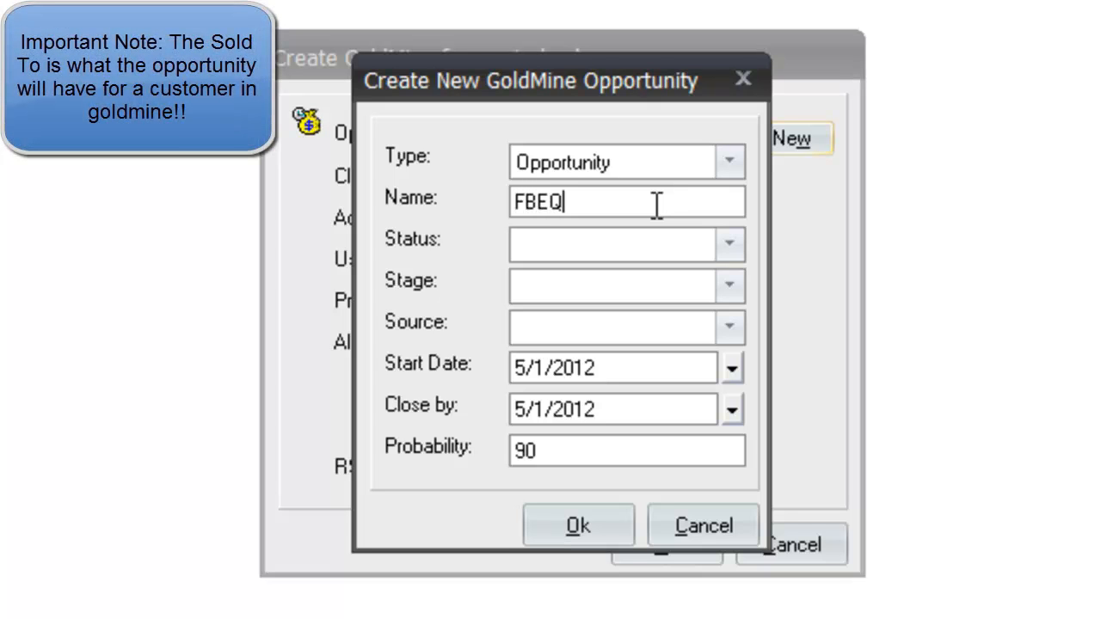
key(BackSpace)
key(BackSpace)
key(BackSpace)
key(BackSpace)
text(John)
key(BackSpace)
key(BackSpace)
key(BackSpace)
key(BackSpace)
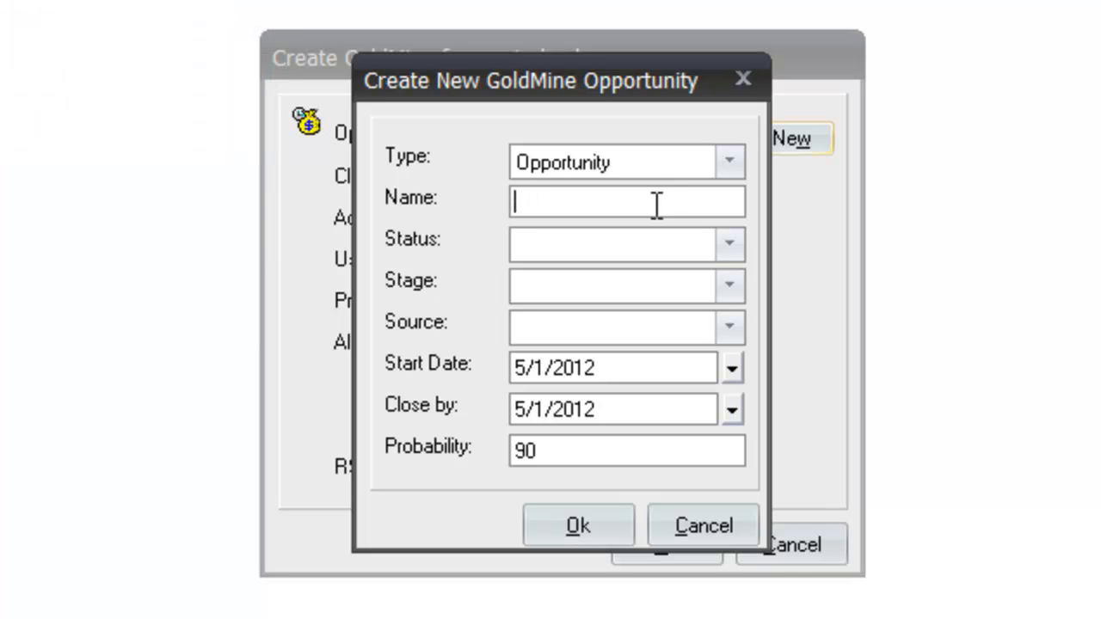
Step: Name the new opportunity Test Company, Fake item and set its status to Open
text(Test Compan)
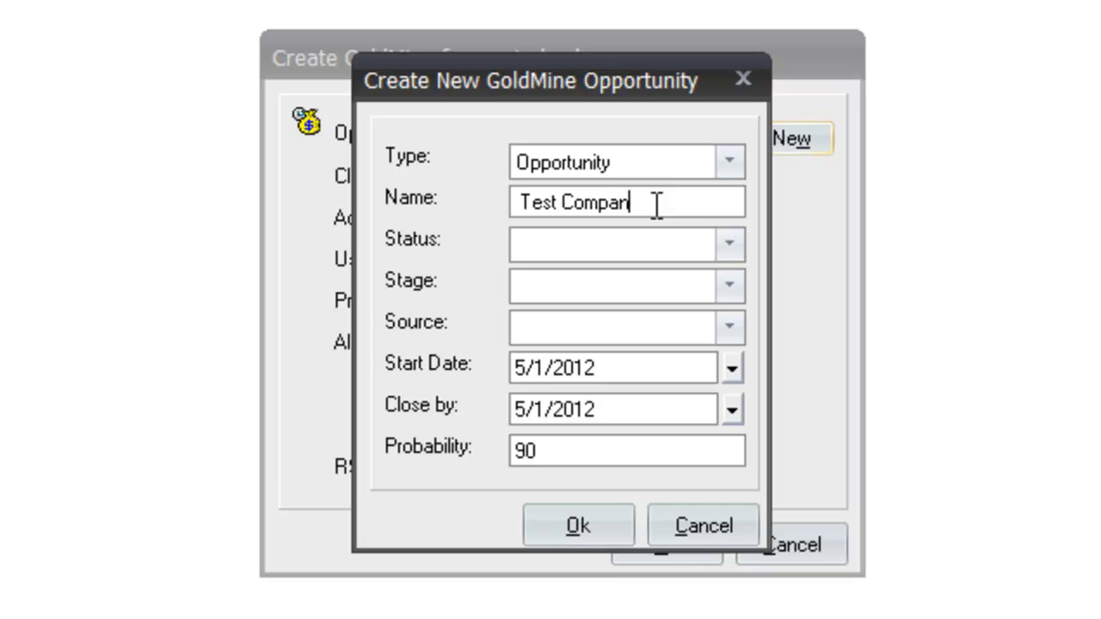
text(y, Fake)
text(item)
click(731, 242)
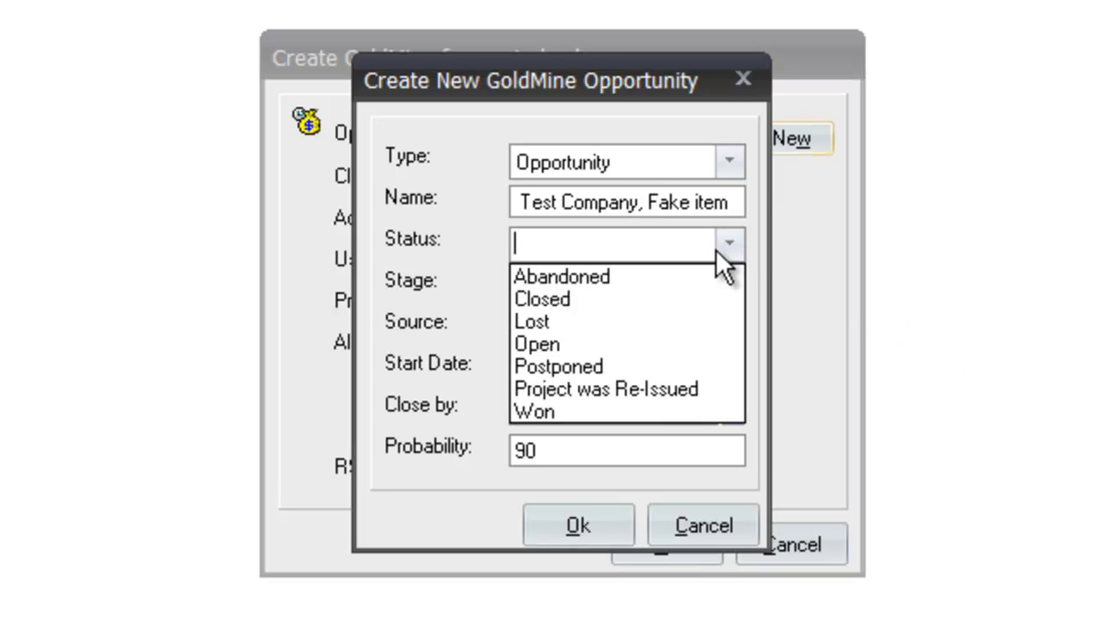
click(713, 342)
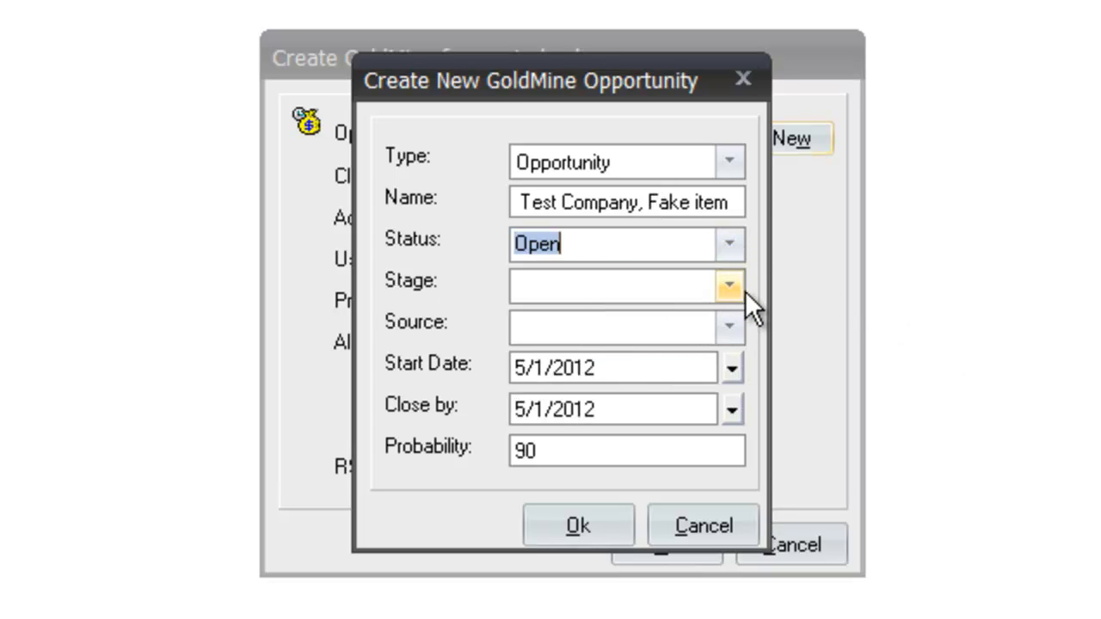
Step: Set the opportunity's stage to 10 - Lead and source to Cold Call, and create it
click(731, 284)
click(687, 316)
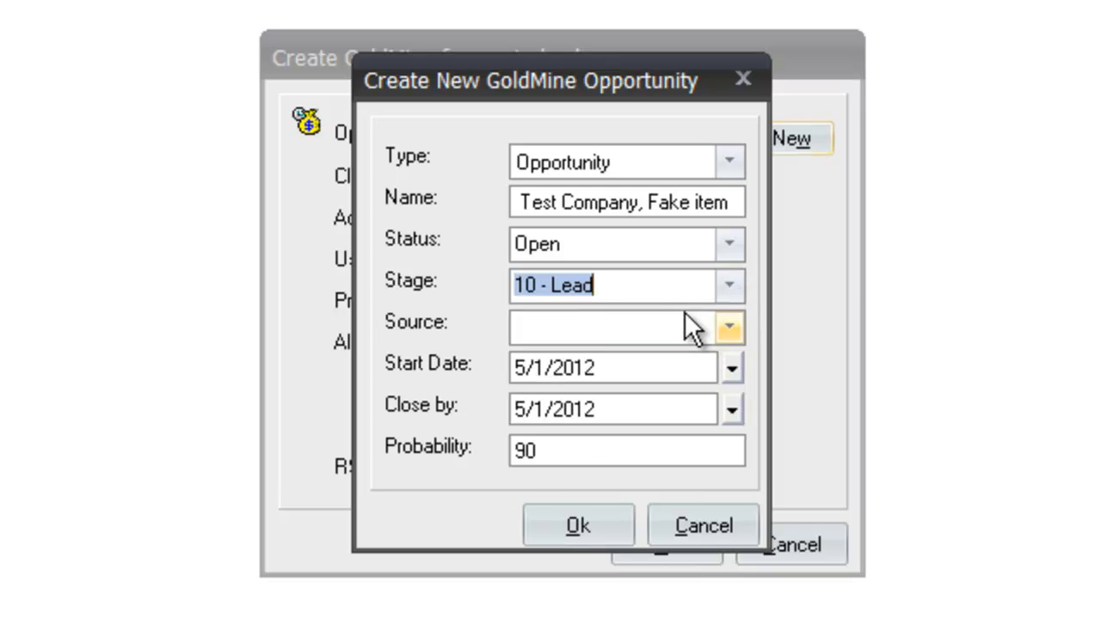
click(728, 325)
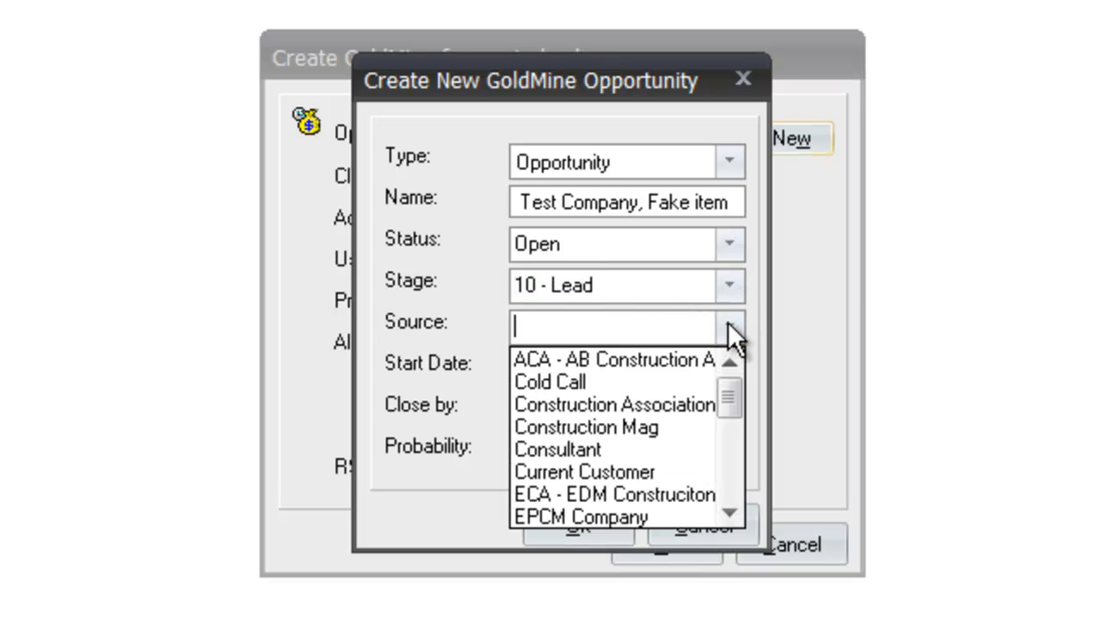
click(661, 379)
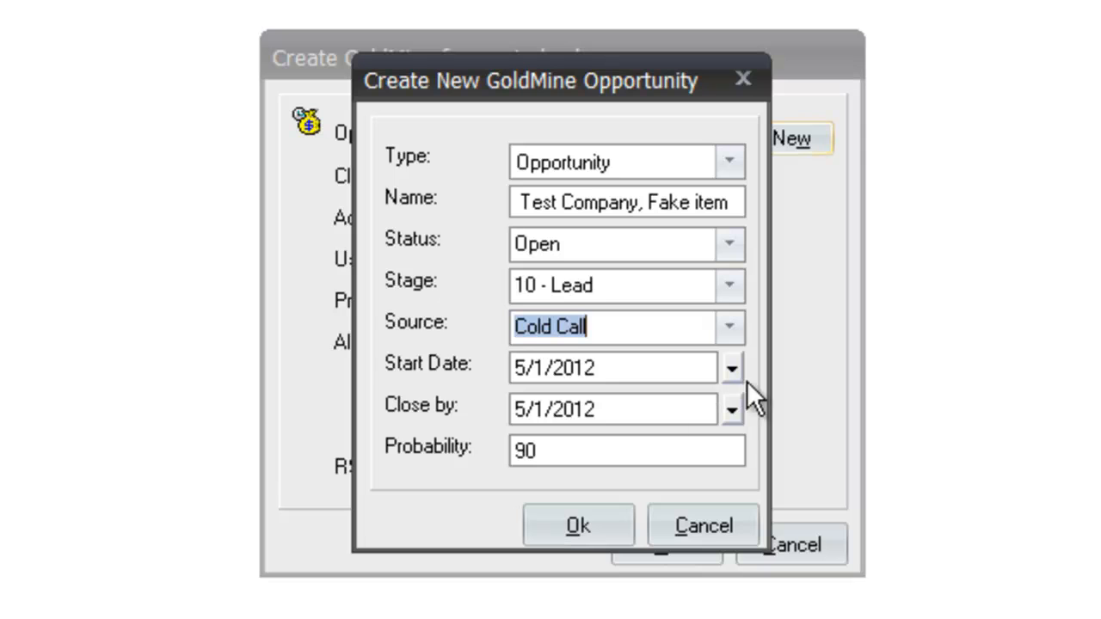
drag(619, 462, 470, 433)
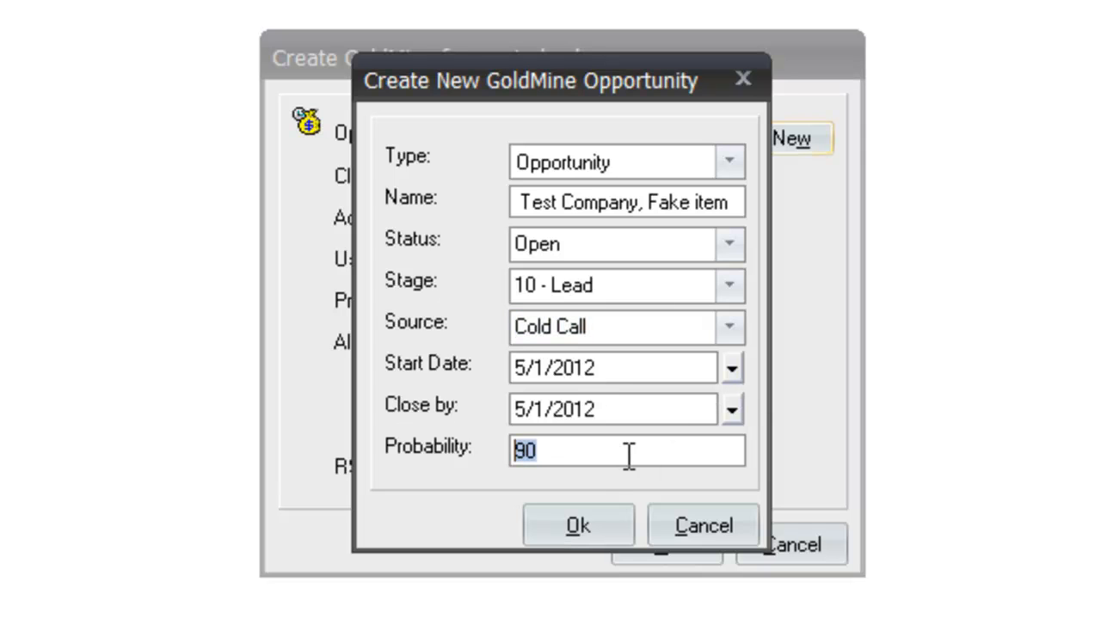
click(548, 515)
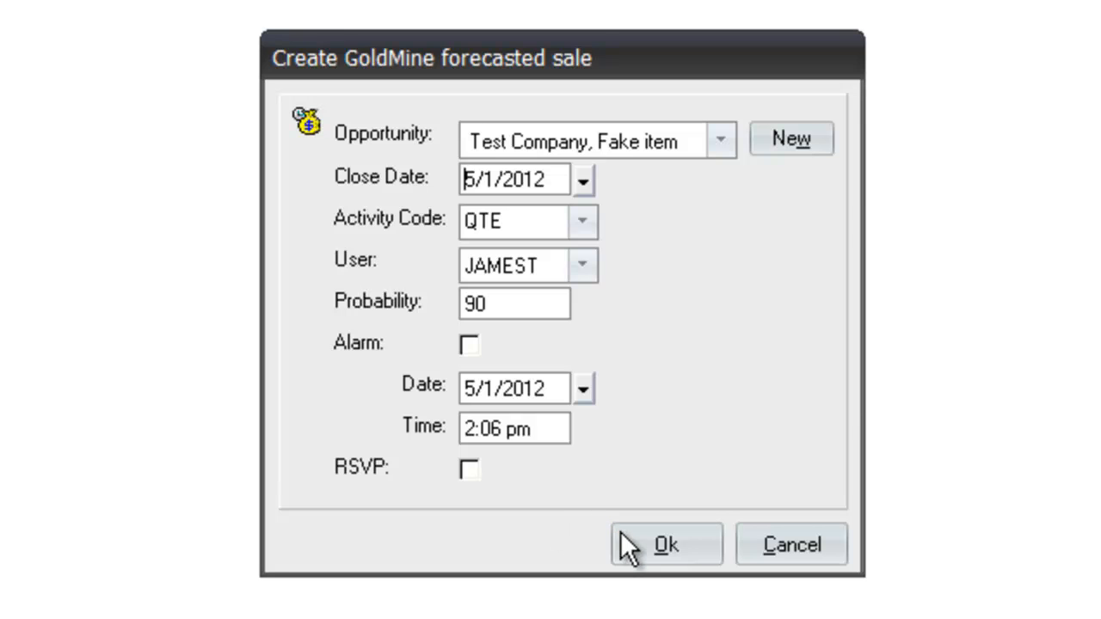
Step: Confirm the forecasted sale and reload the Opportunities list in GoldMine
click(640, 540)
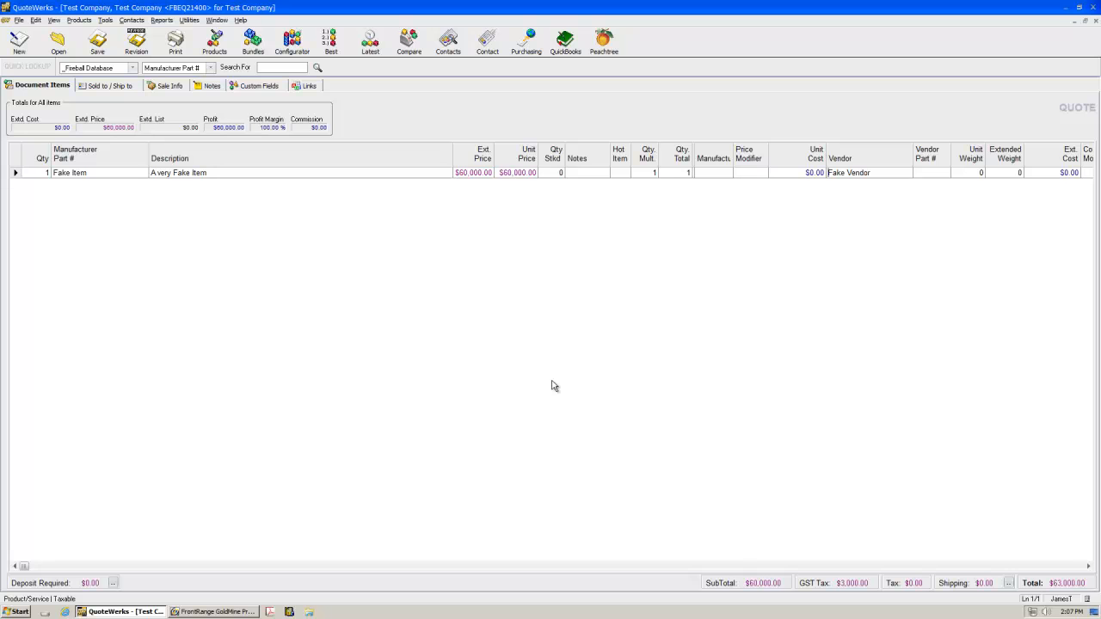
click(205, 614)
click(79, 466)
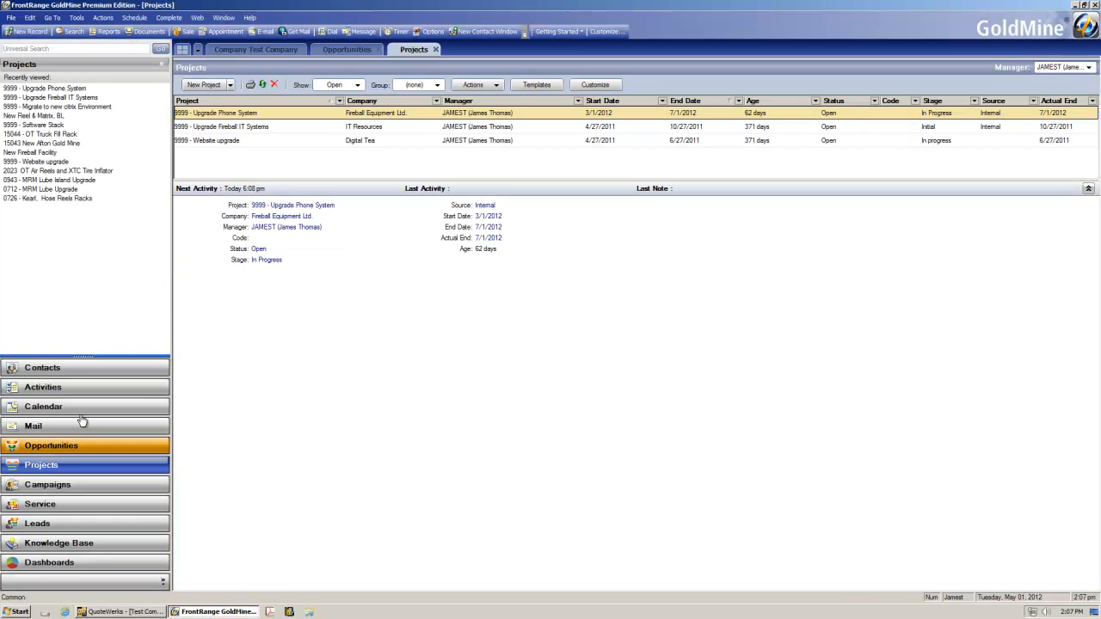
click(79, 445)
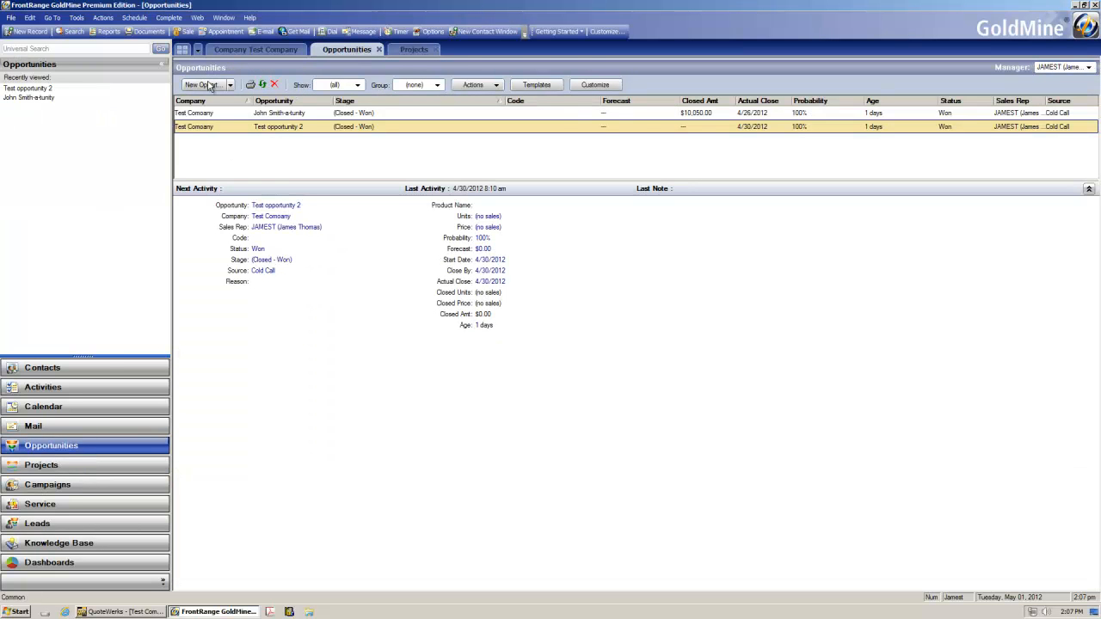
click(379, 49)
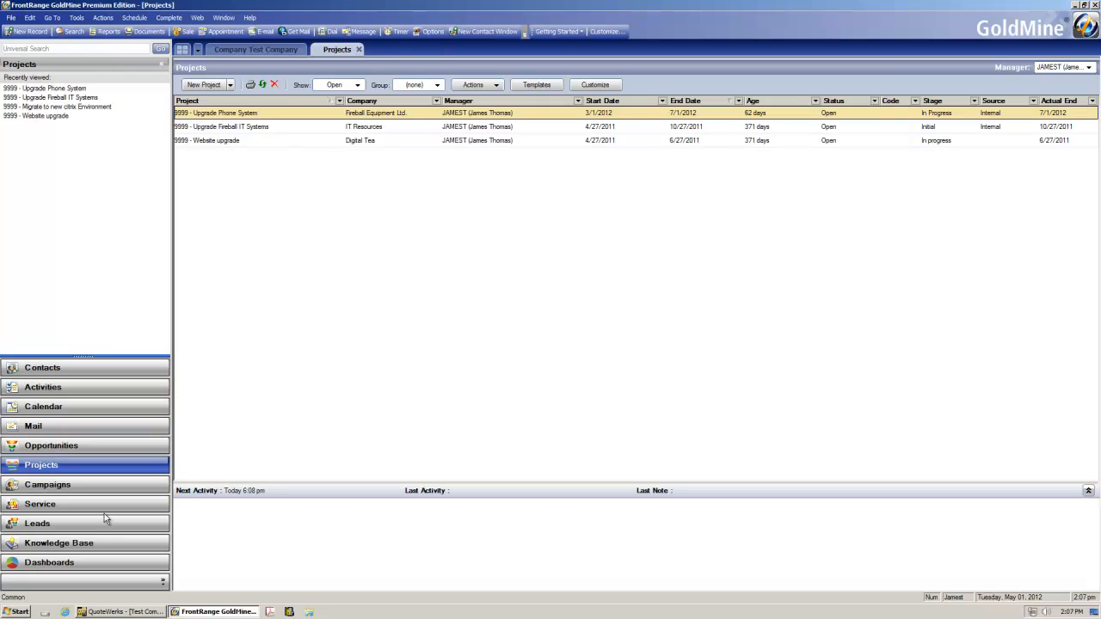
click(51, 444)
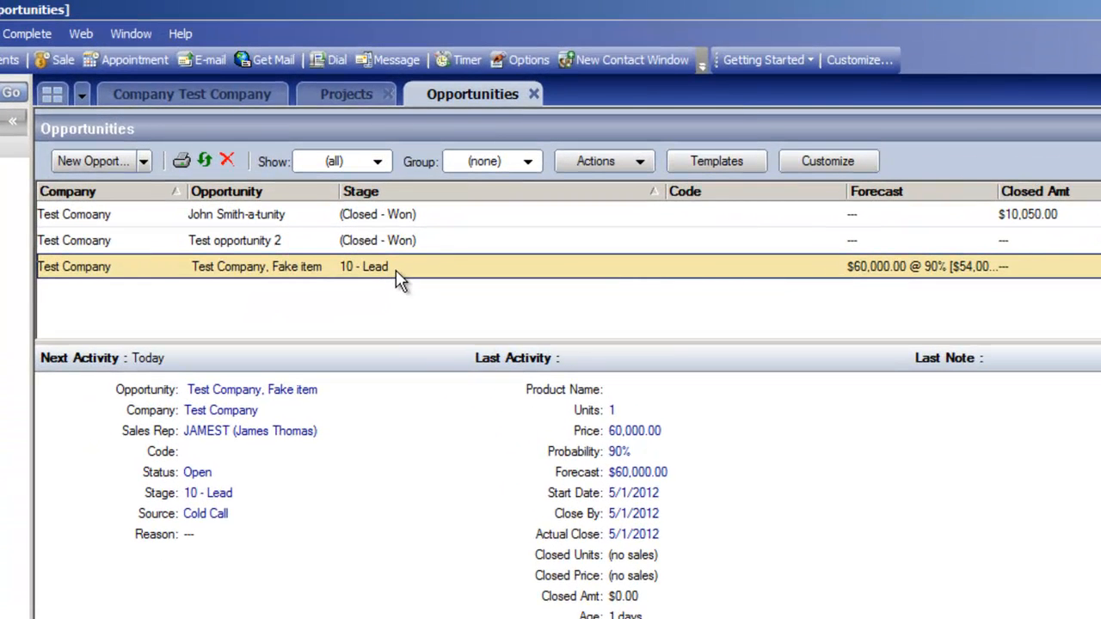
Step: Open the Test Company, Fake item opportunity and review its Prods/Svcs, Tasks, Issues, Competitors and Notes tabs
double_click(393, 273)
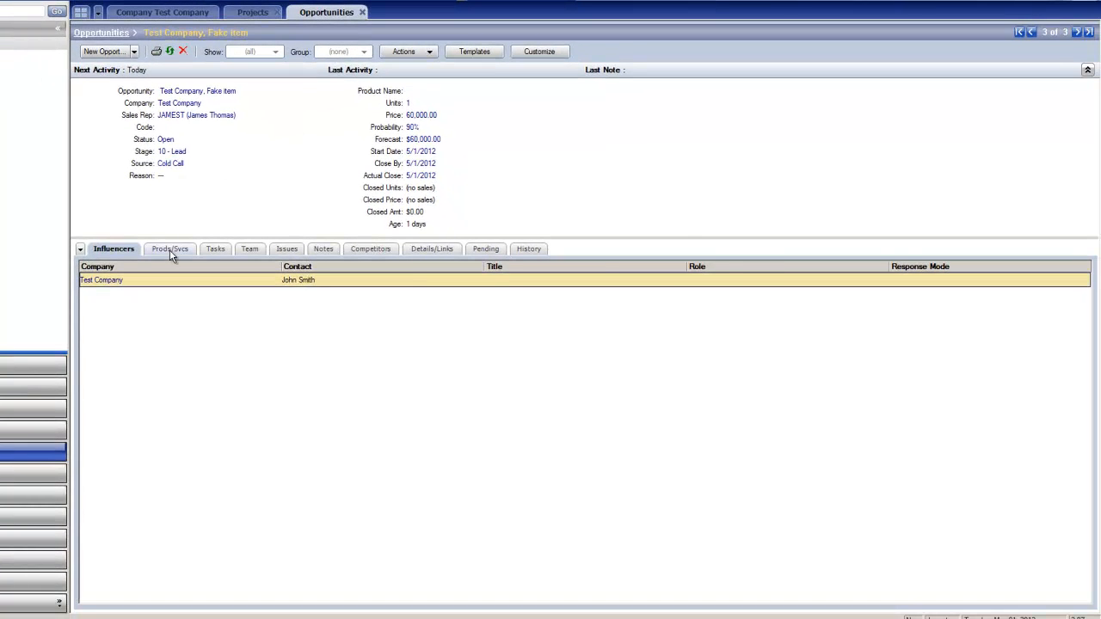
click(169, 250)
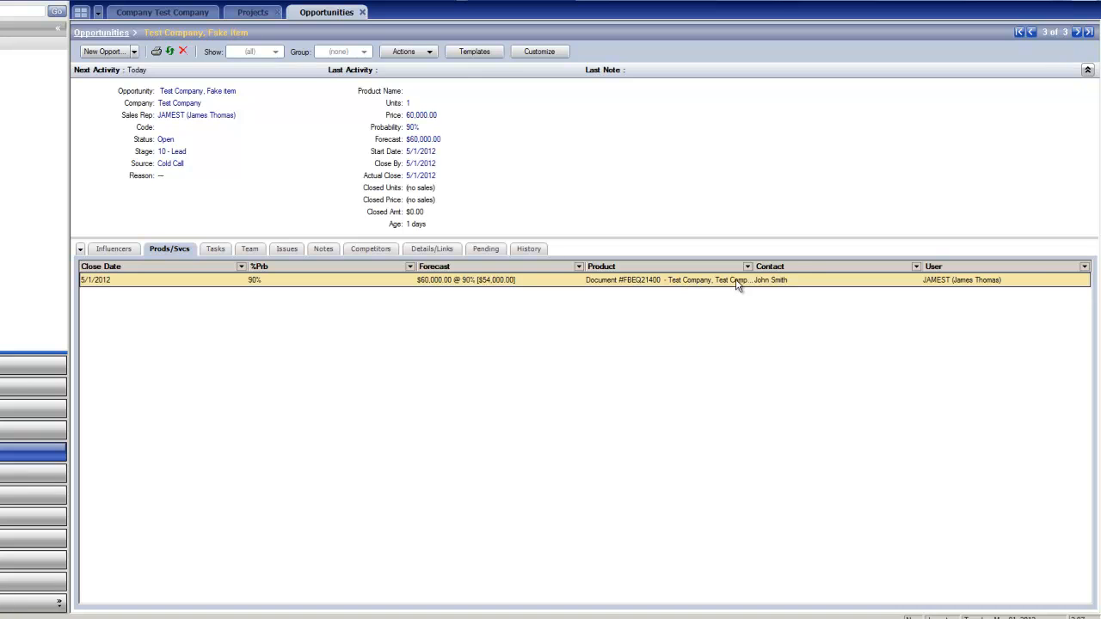
click(225, 248)
click(270, 251)
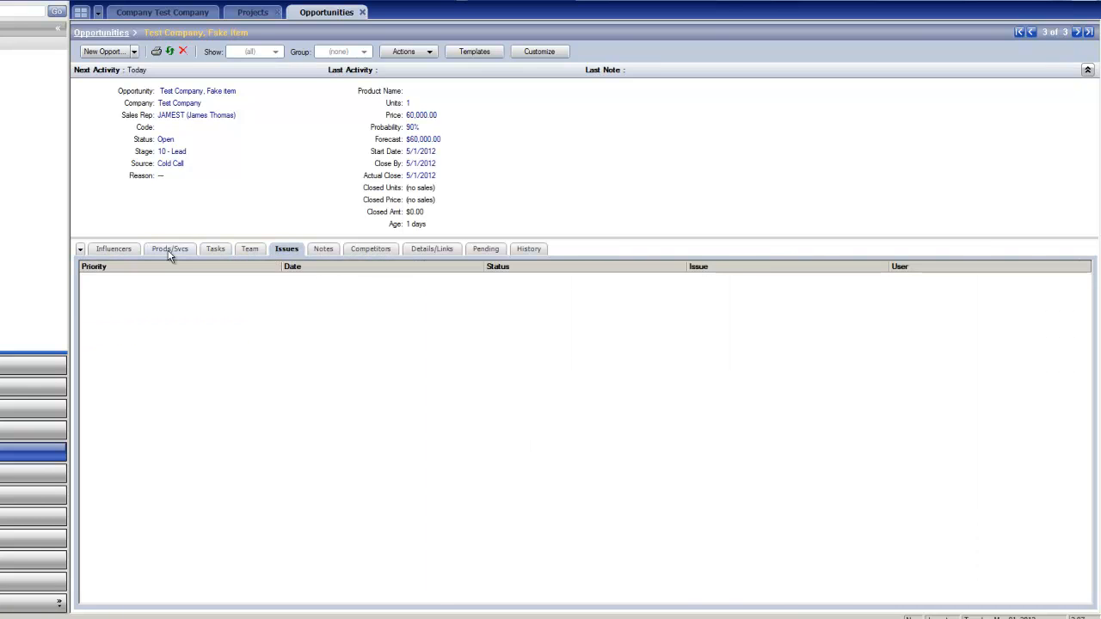
click(169, 251)
click(291, 250)
click(351, 250)
click(330, 250)
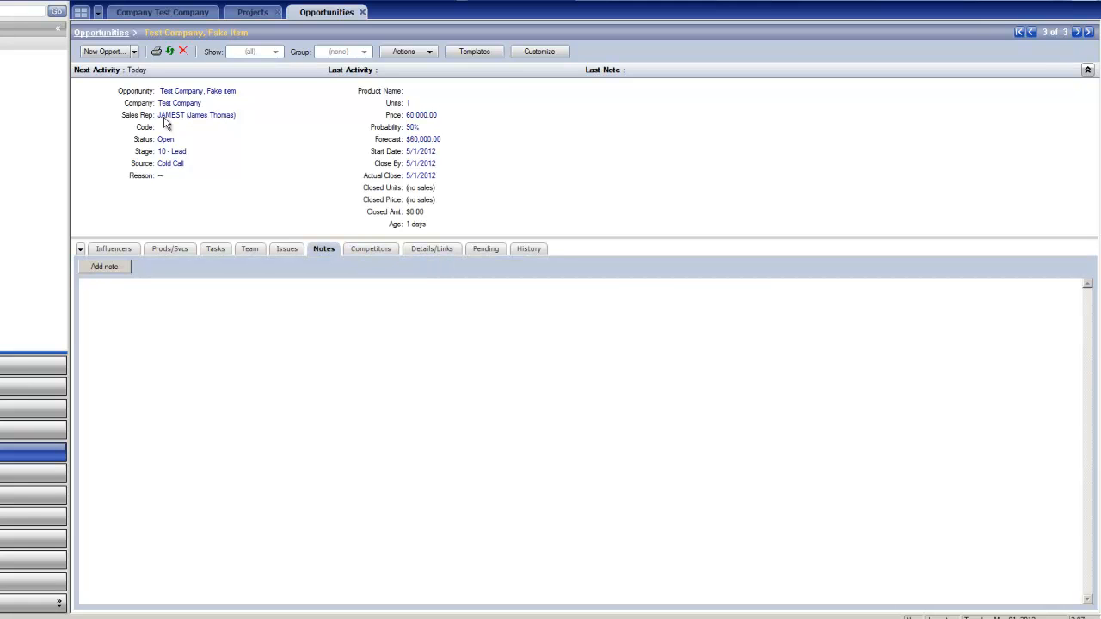
Step: Review the opportunity's Details/Links, Prods/Svcs, Pending, History and Influencers tabs
click(453, 249)
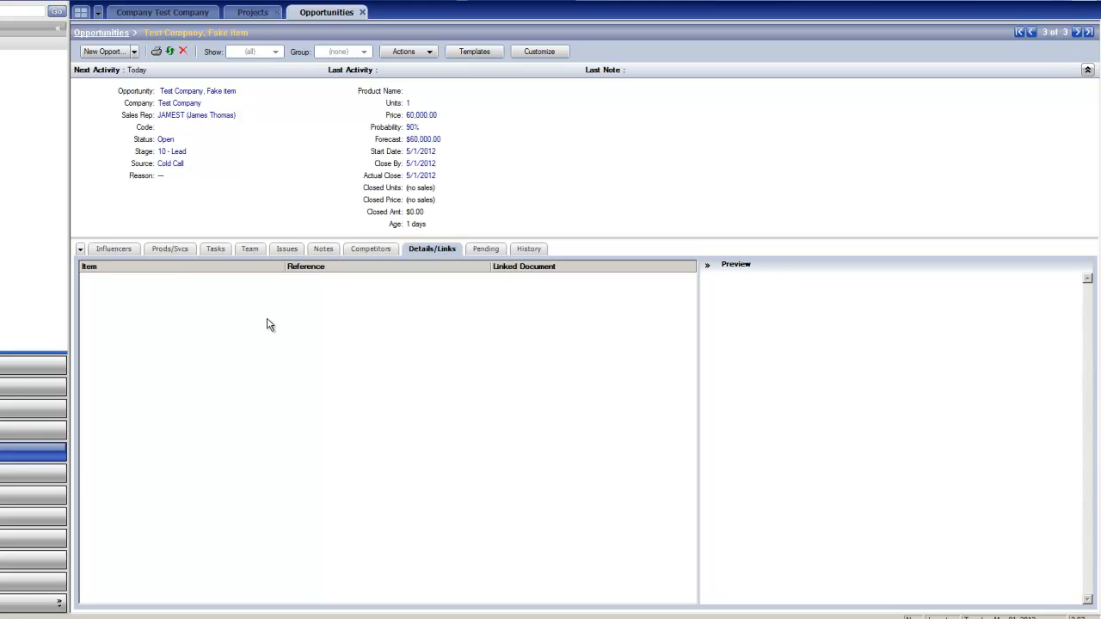
click(173, 251)
right_click(193, 282)
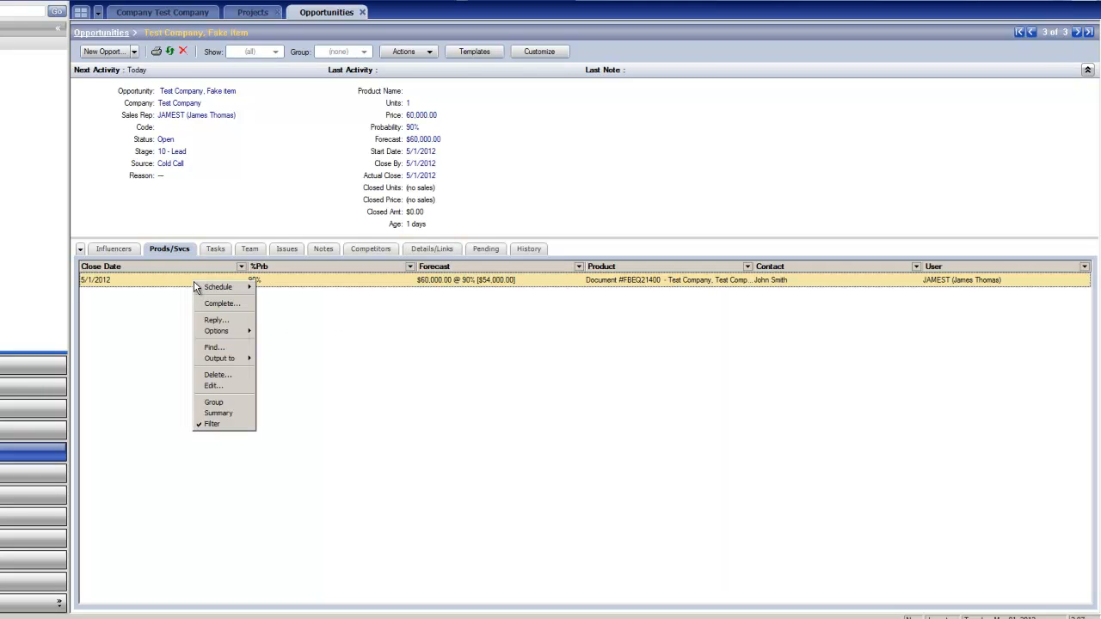
click(661, 289)
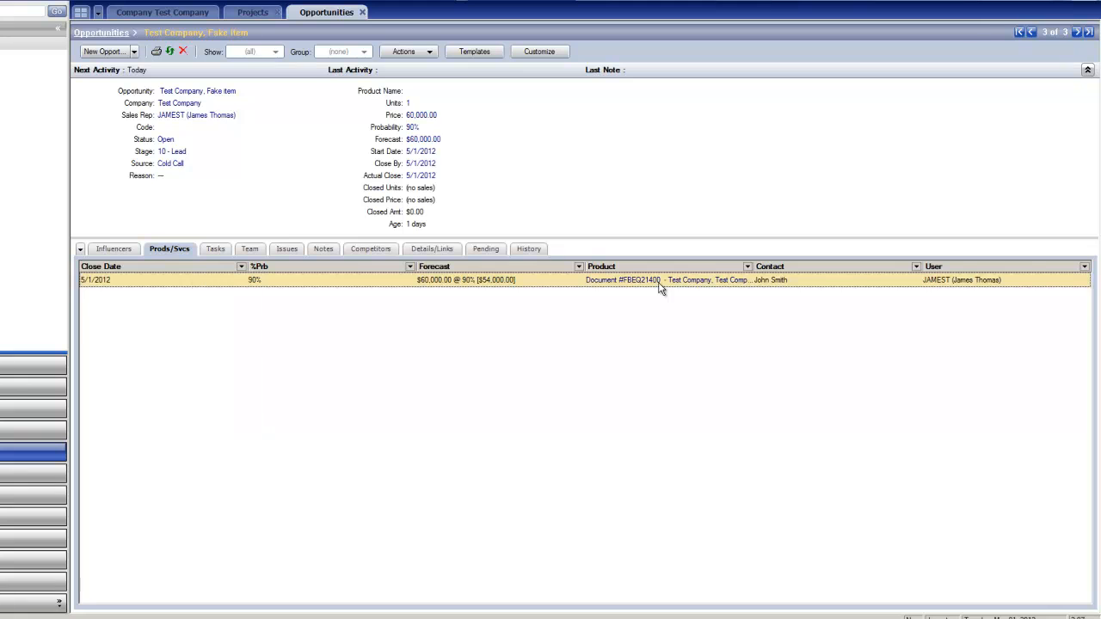
click(425, 251)
click(499, 248)
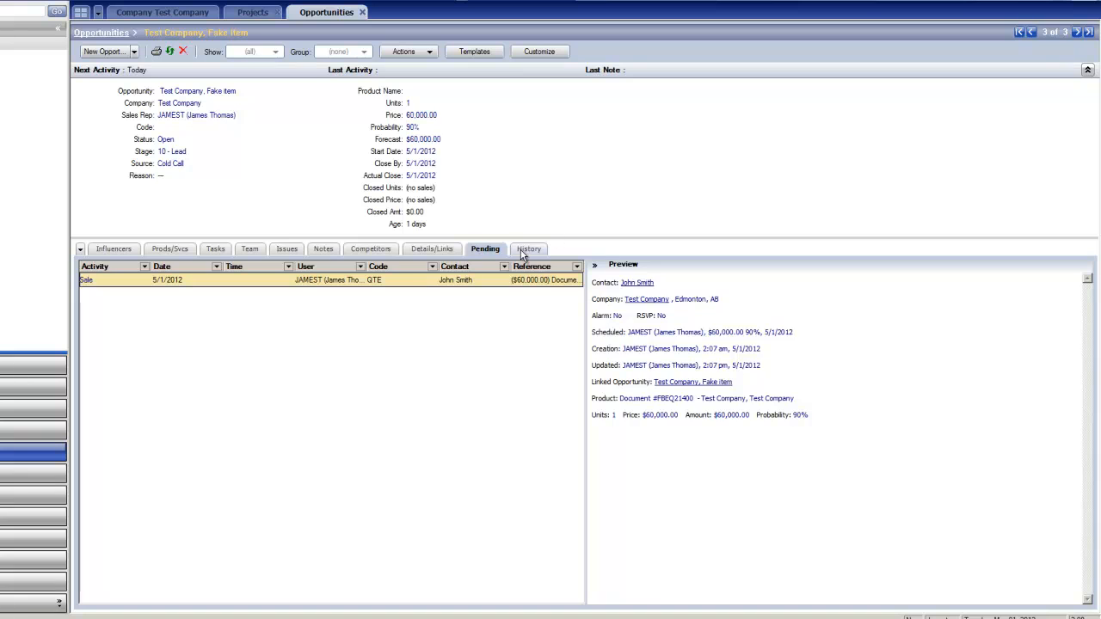
click(525, 248)
click(109, 254)
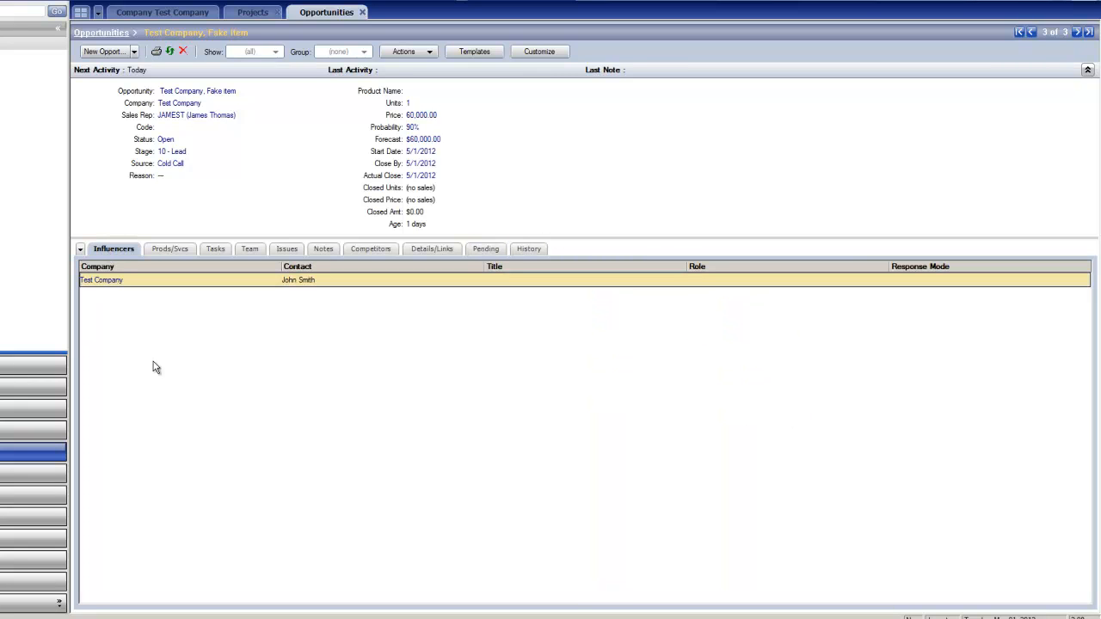
Step: Start a new influencer and look up contacts by primary or additional contact name, opening the IT Resources entry
right_click(186, 314)
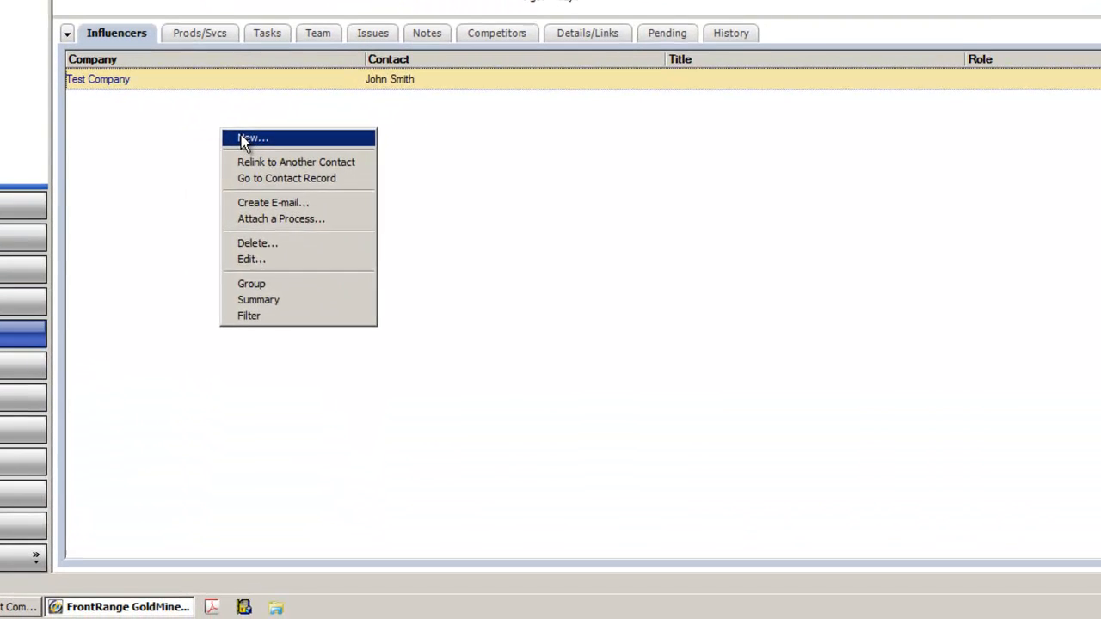
click(224, 229)
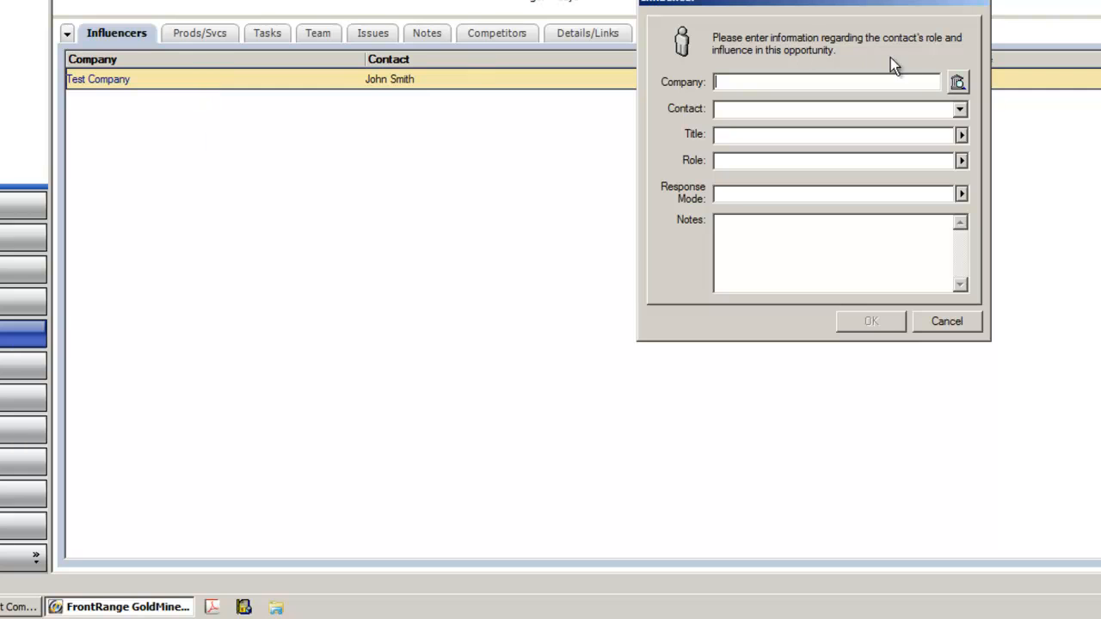
click(957, 80)
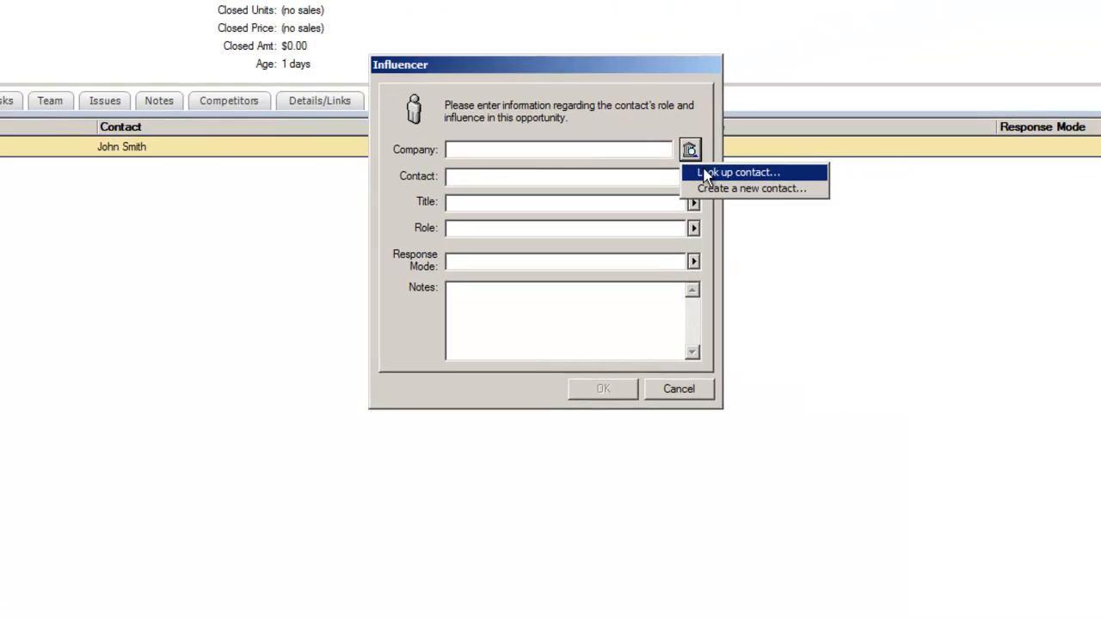
click(705, 191)
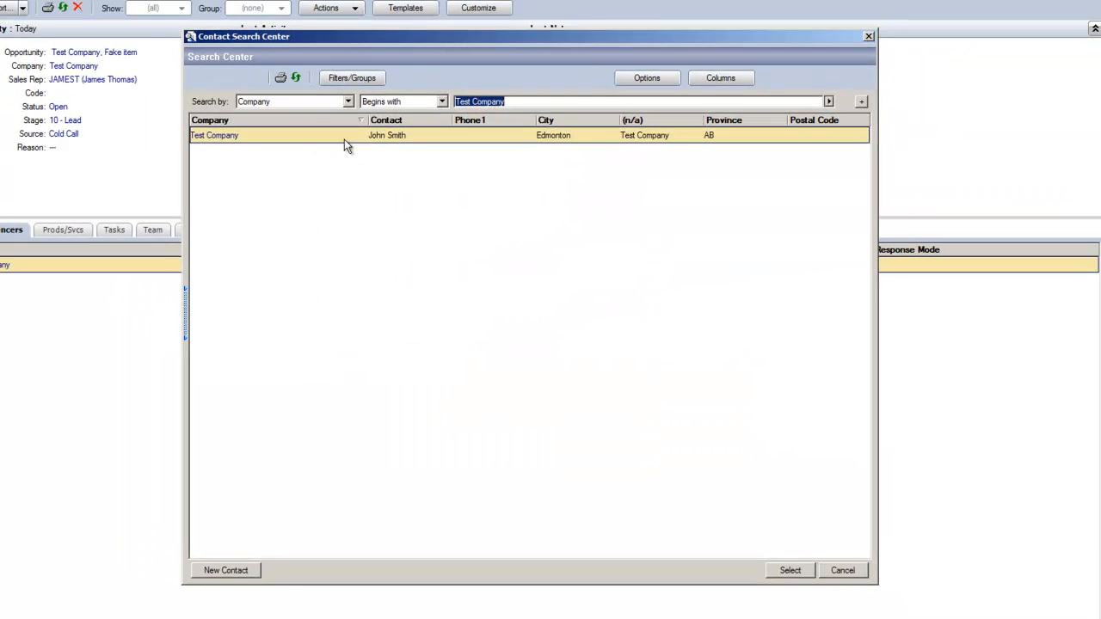
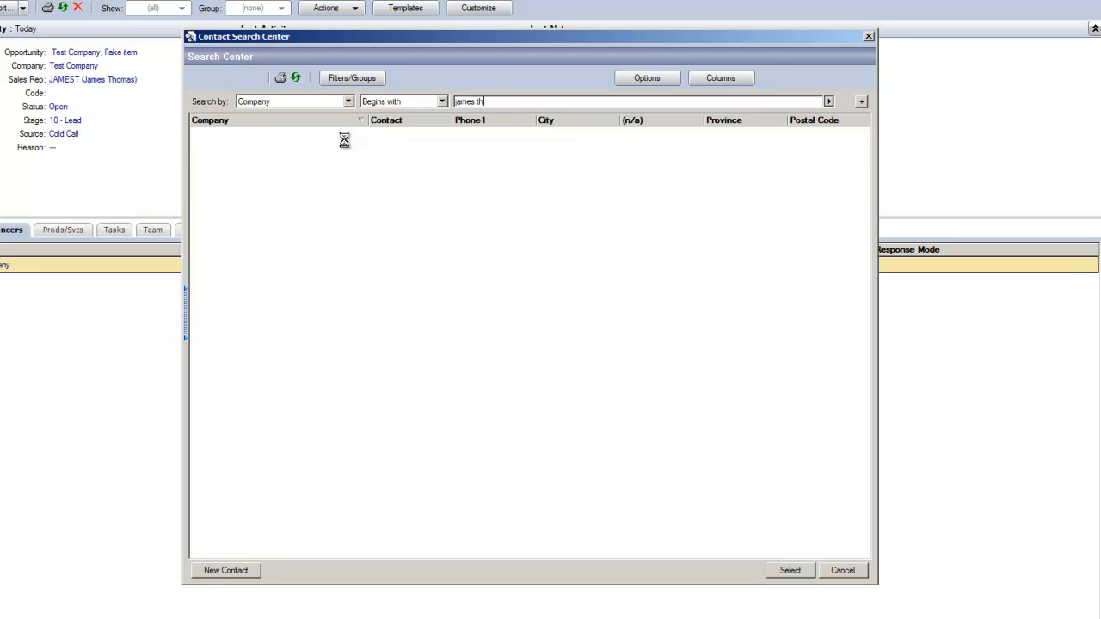
click(347, 102)
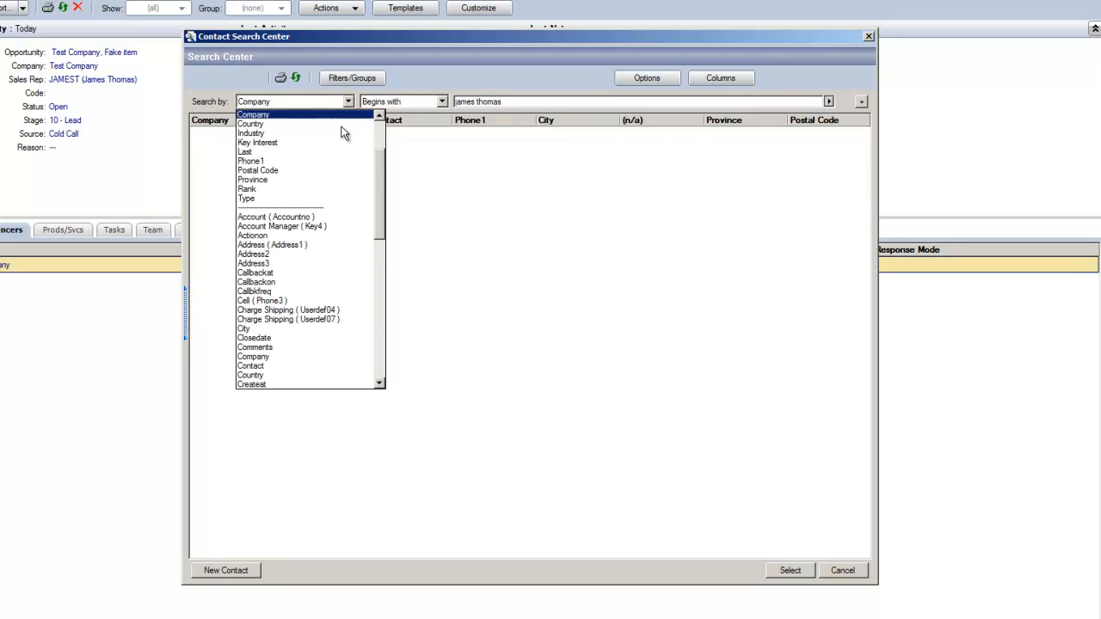
scroll(327, 178, up, 3)
click(322, 135)
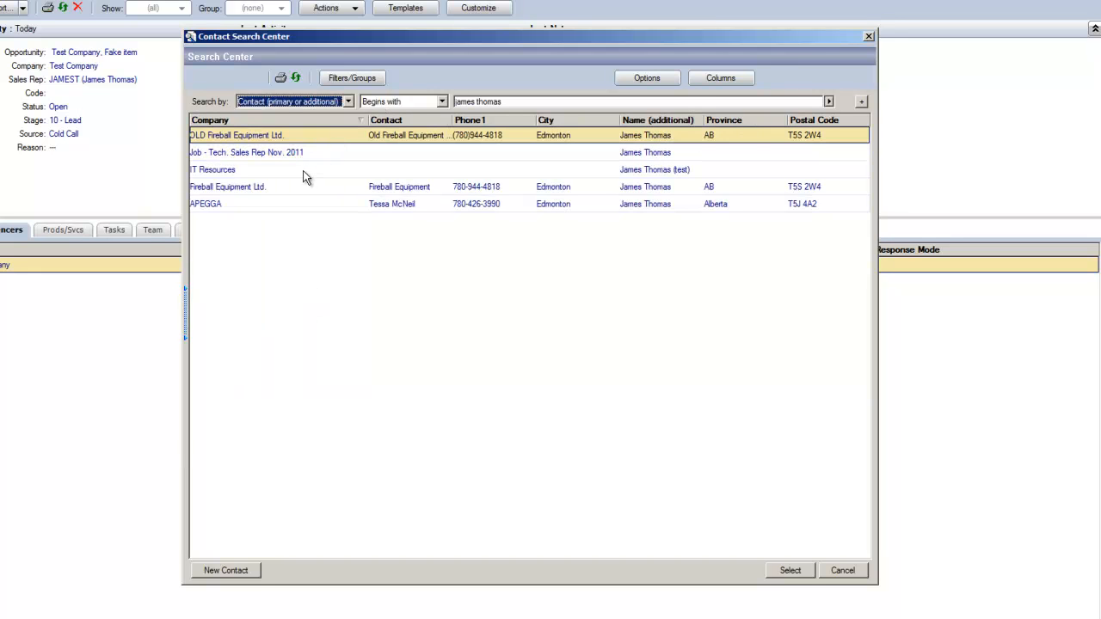
double_click(303, 170)
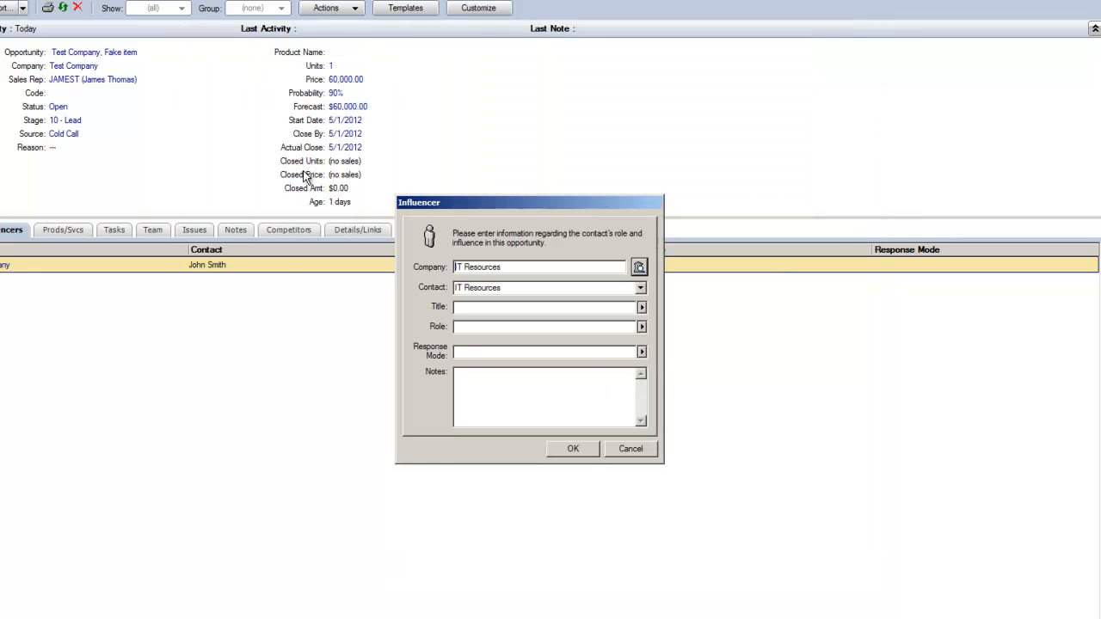
Step: Choose the test contact for IT Resources and save the influencer
click(640, 287)
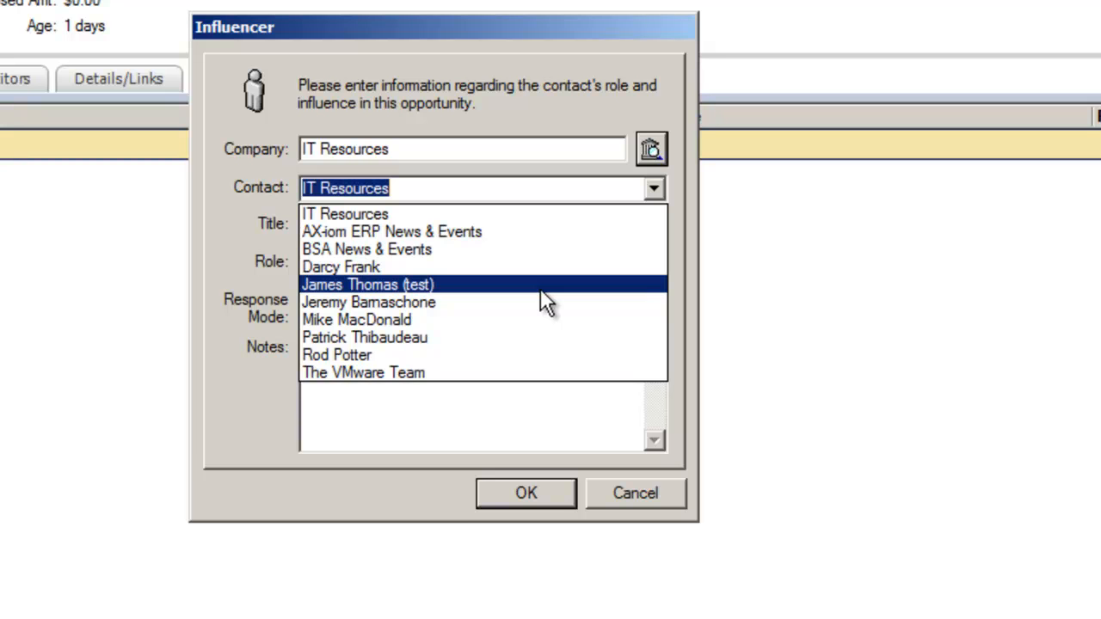
click(541, 288)
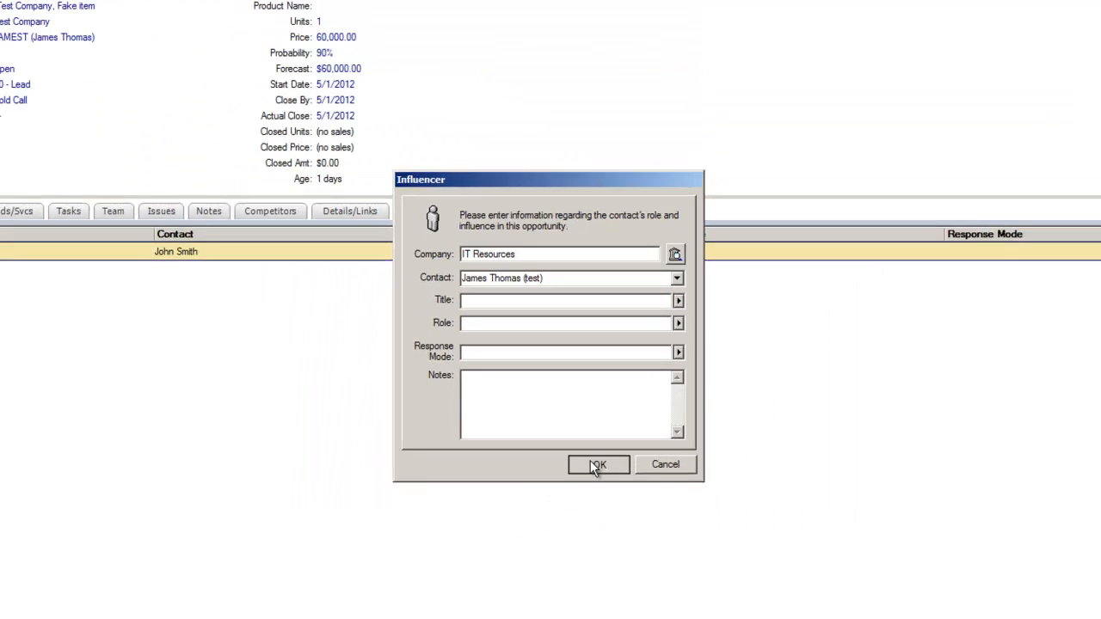
click(596, 465)
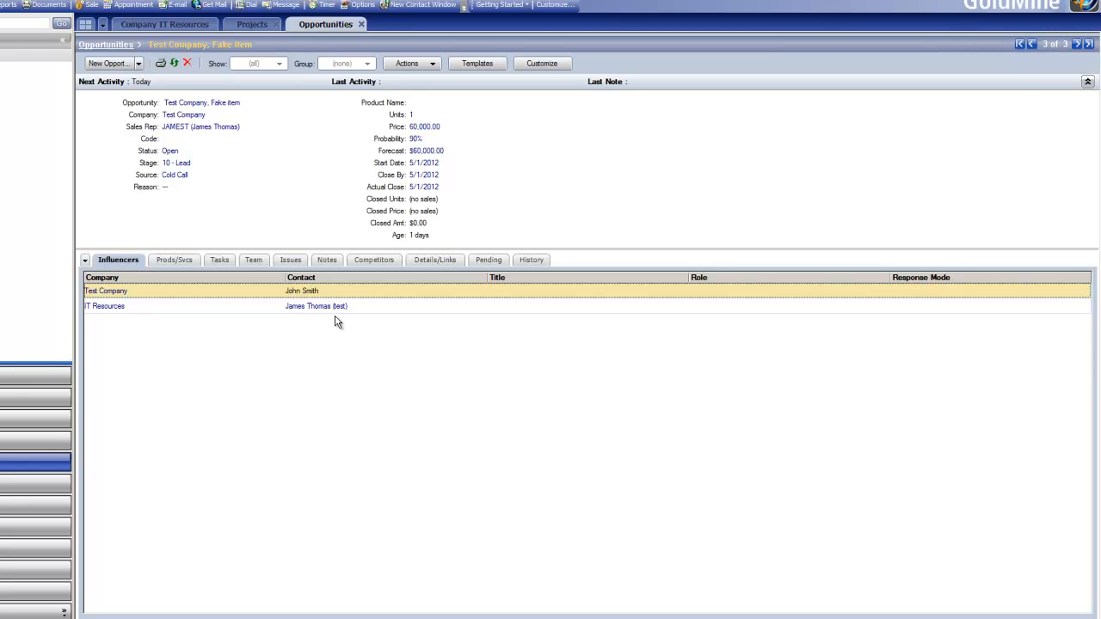
click(496, 260)
click(527, 263)
click(486, 263)
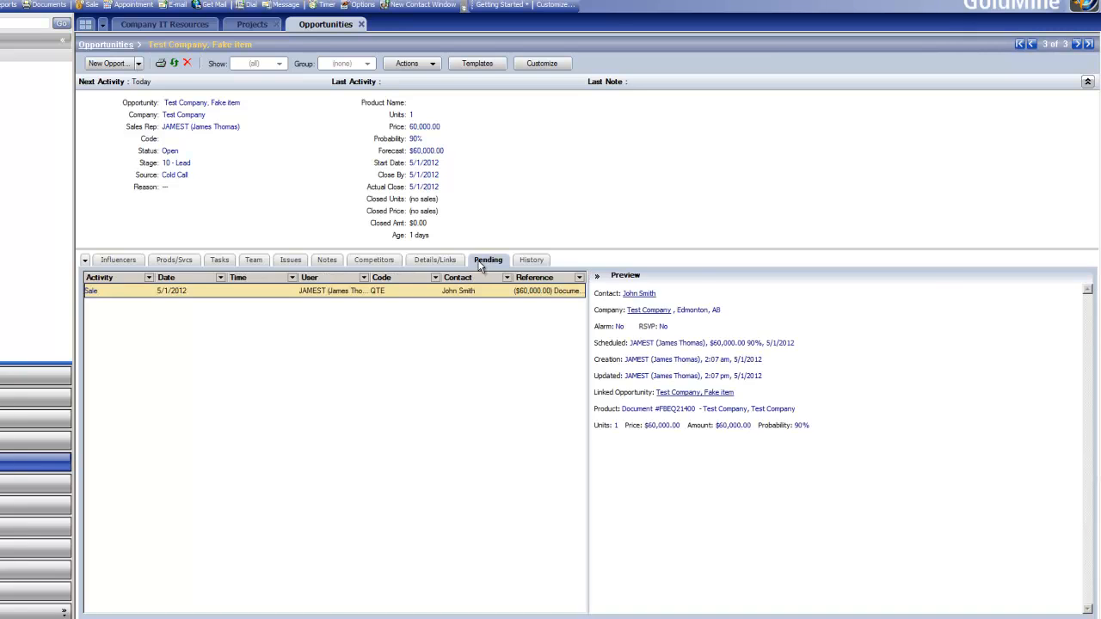
click(108, 261)
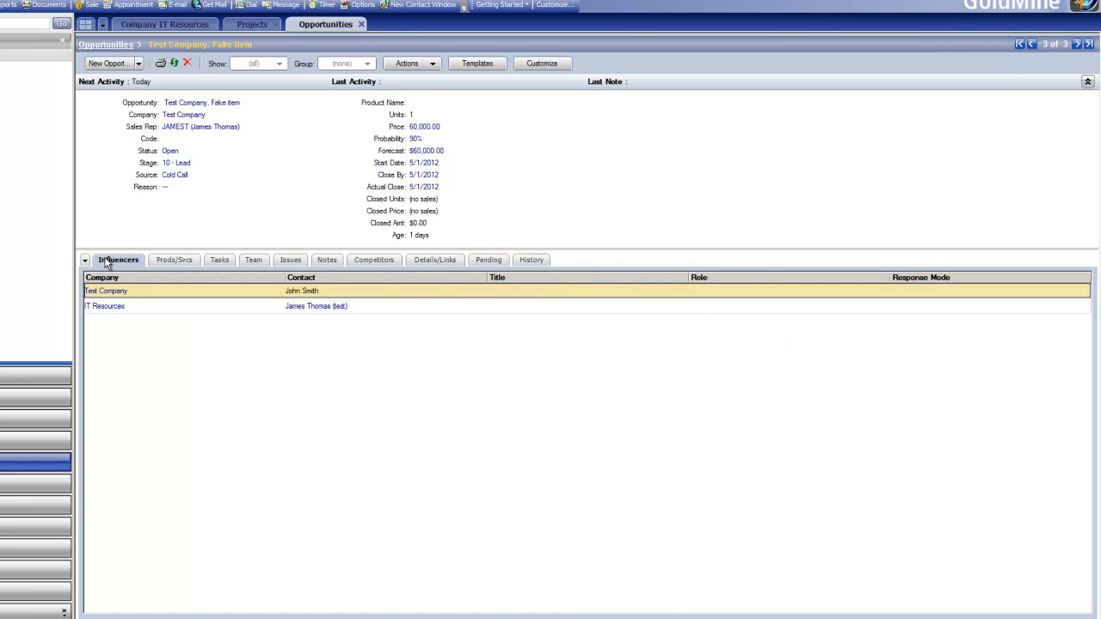
Step: Create and send an e-mail to the IT Resources influencer with subject test opportunity and body test
click(228, 307)
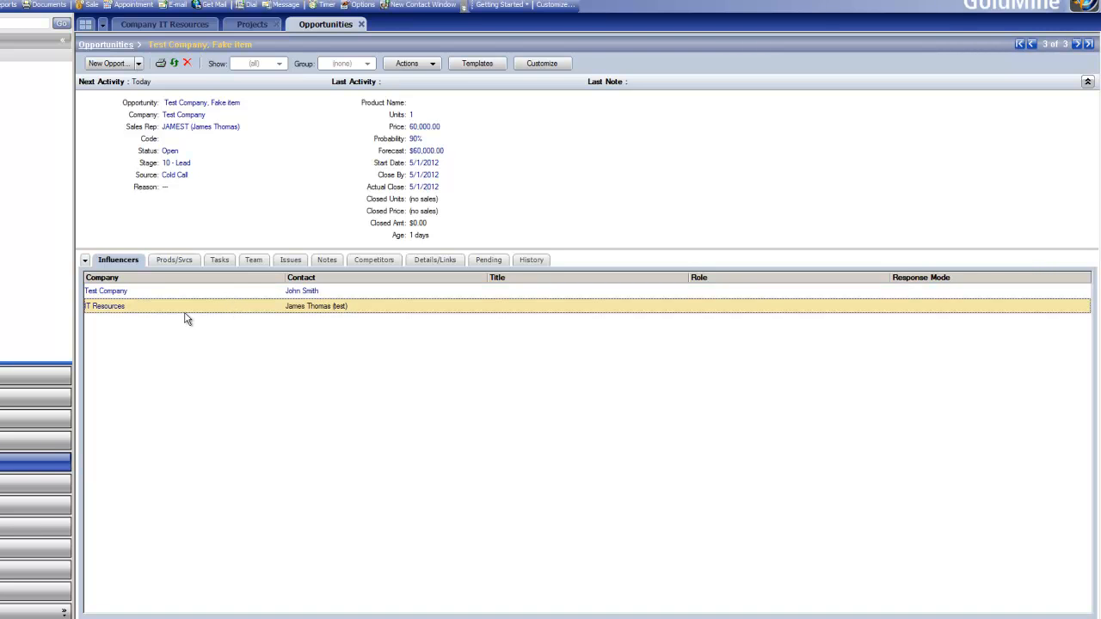
right_click(186, 315)
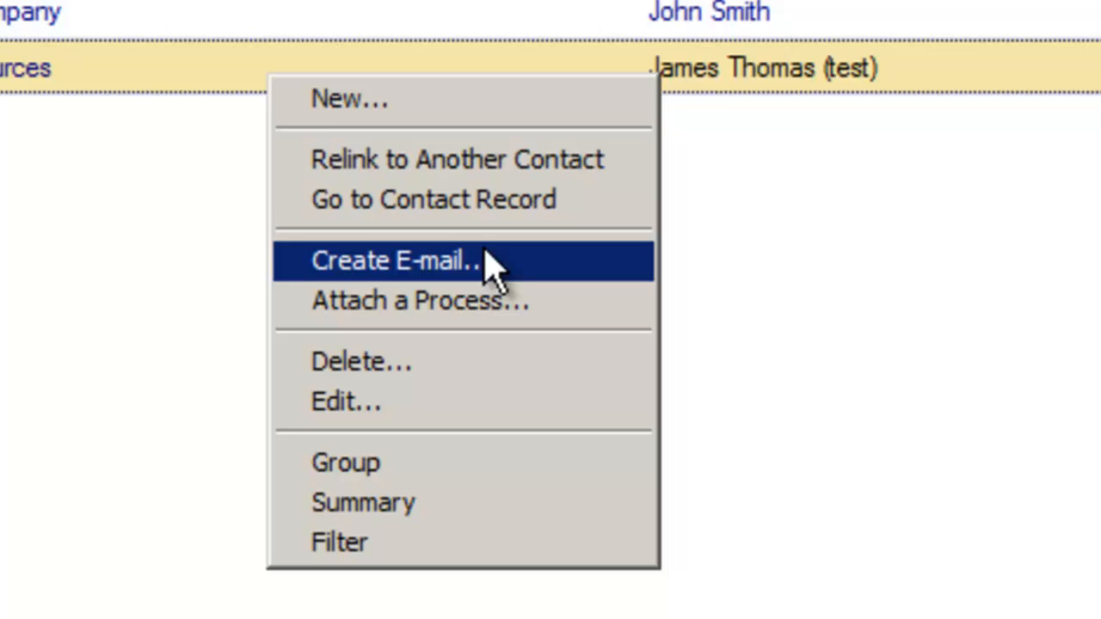
click(242, 358)
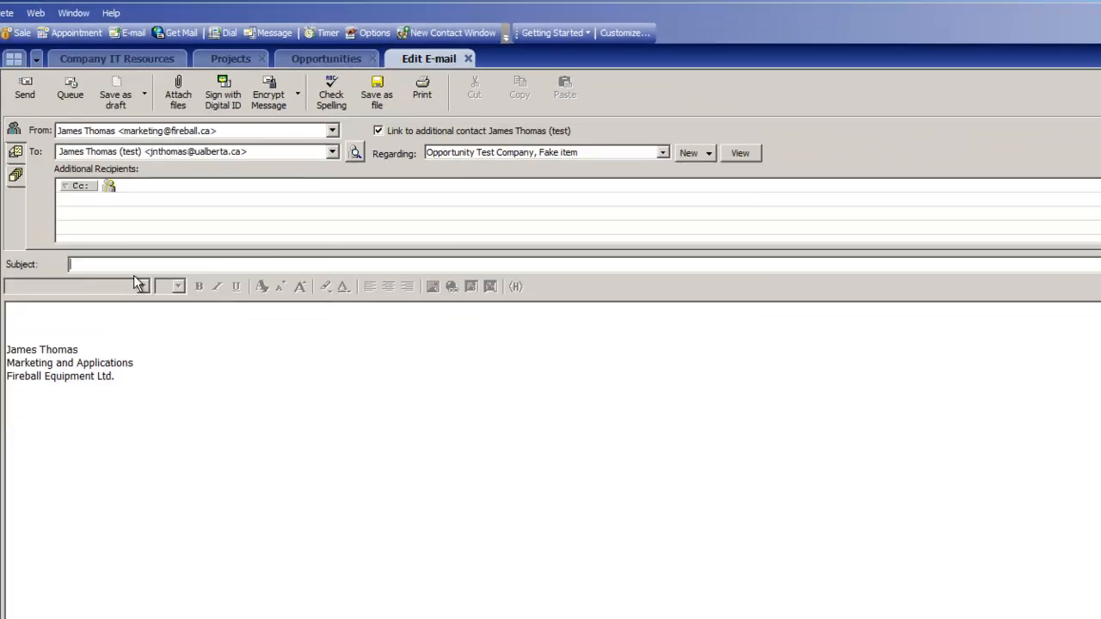
text(test)
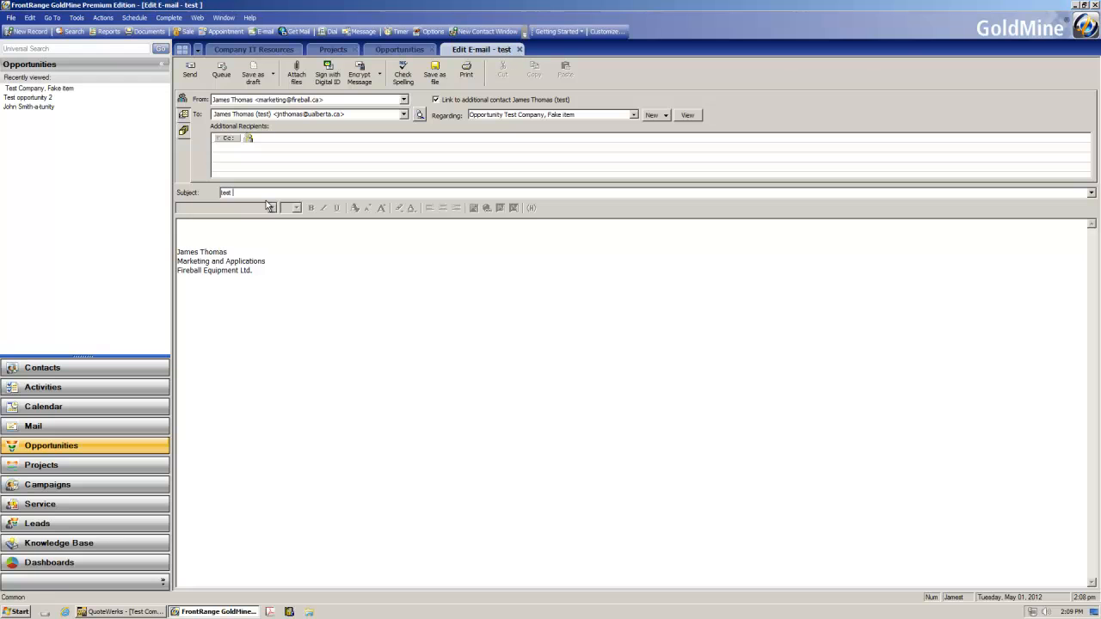
text( opportunity)
click(258, 239)
text(test)
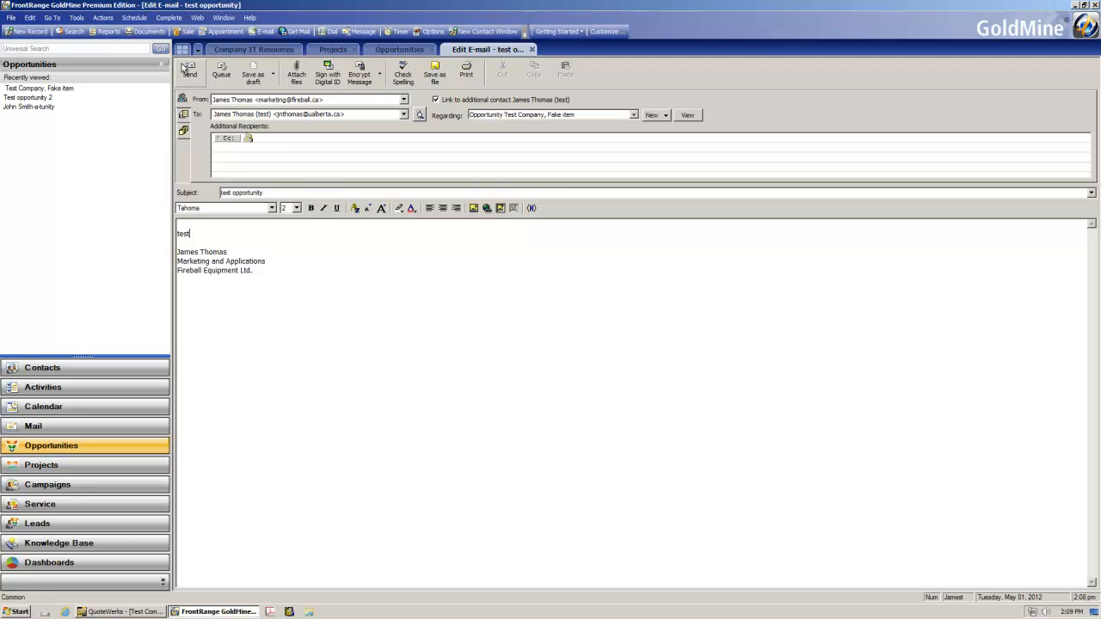
click(184, 69)
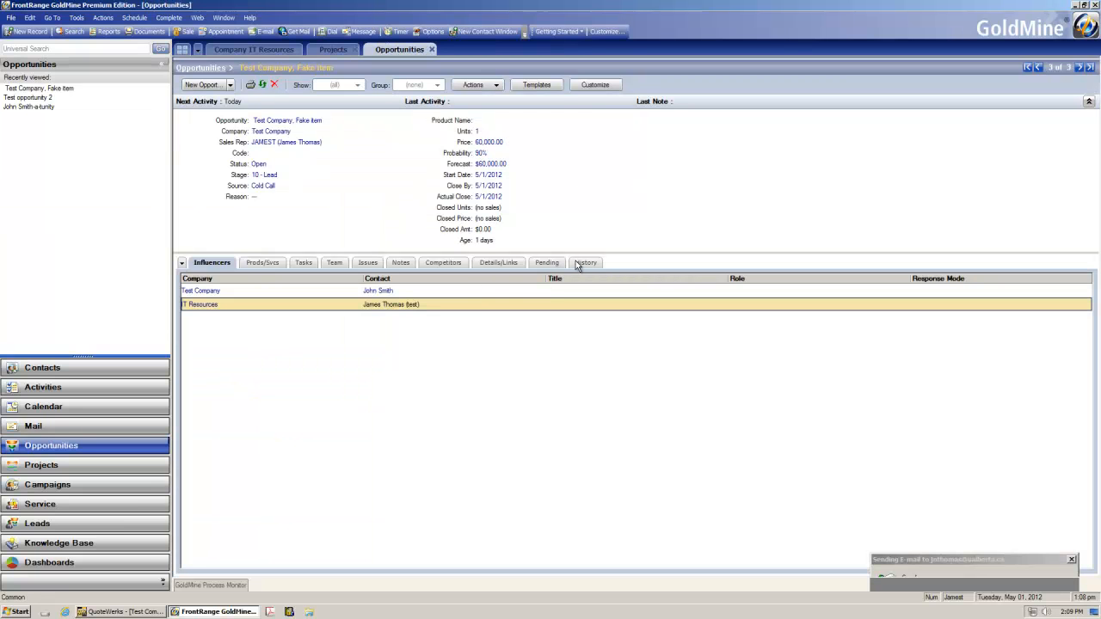
click(582, 264)
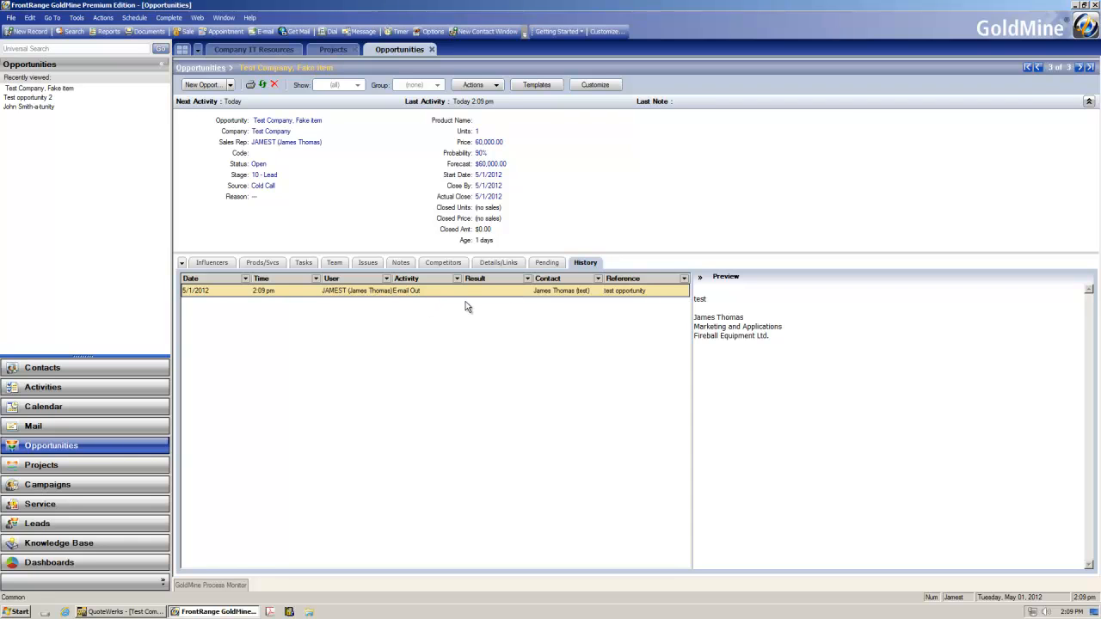
click(220, 263)
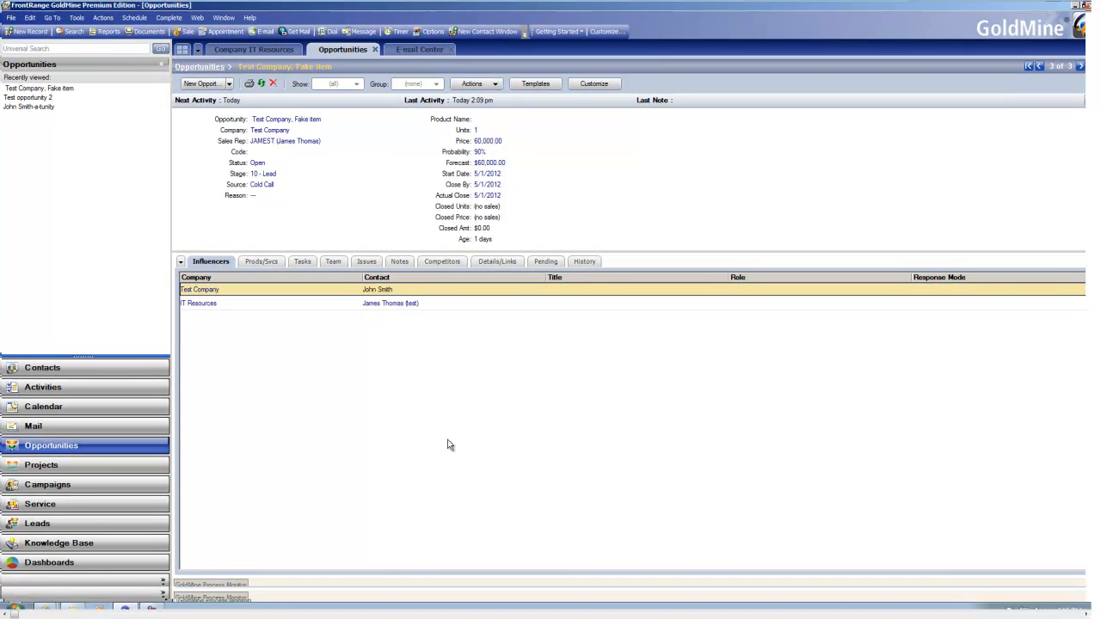
Step: Open the reply in the E-mail Center and link it to the Test Company, Fake item opportunity
click(411, 52)
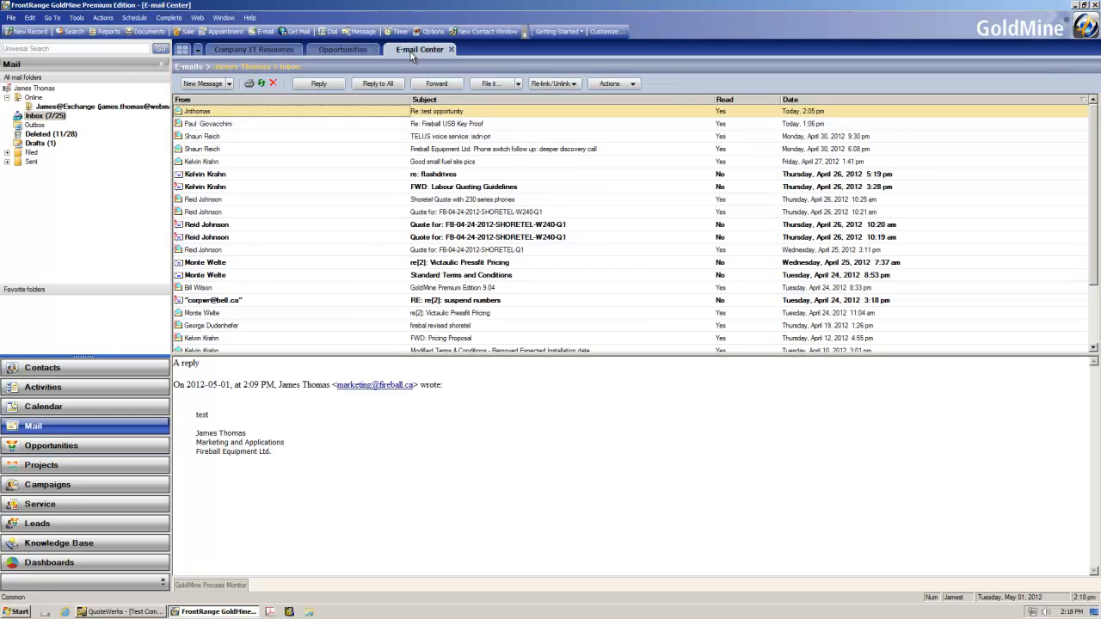
double_click(401, 113)
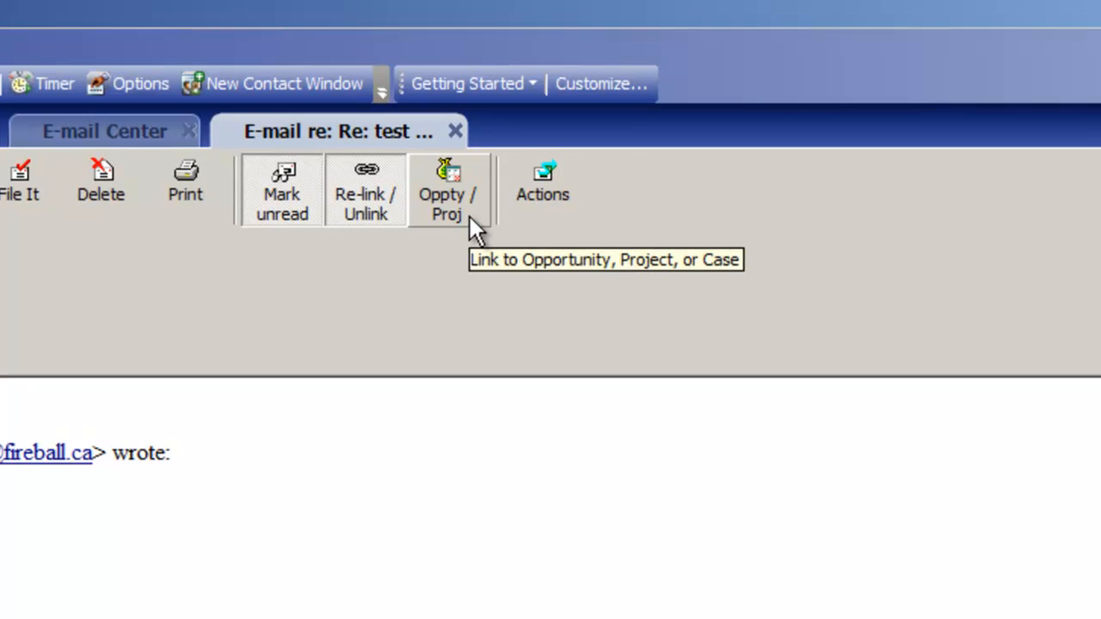
click(470, 215)
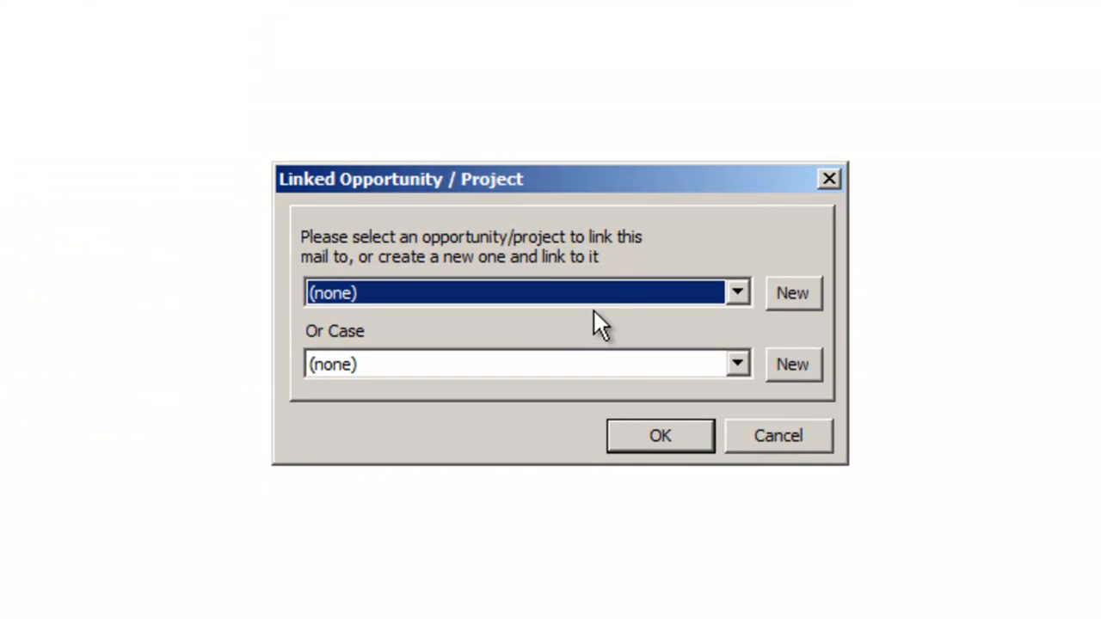
click(613, 310)
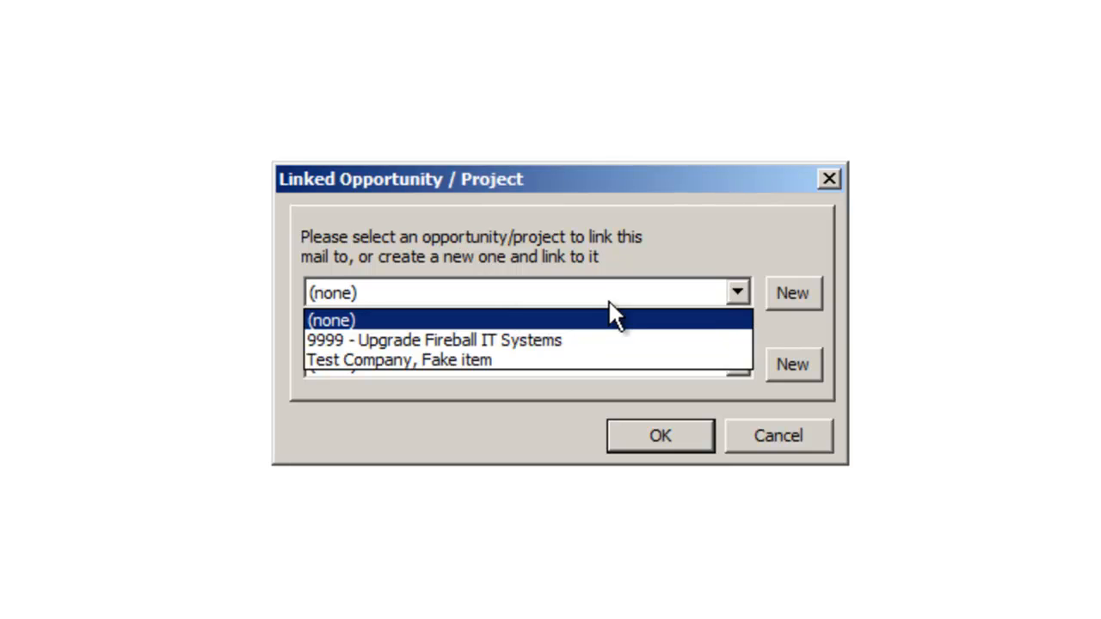
click(582, 361)
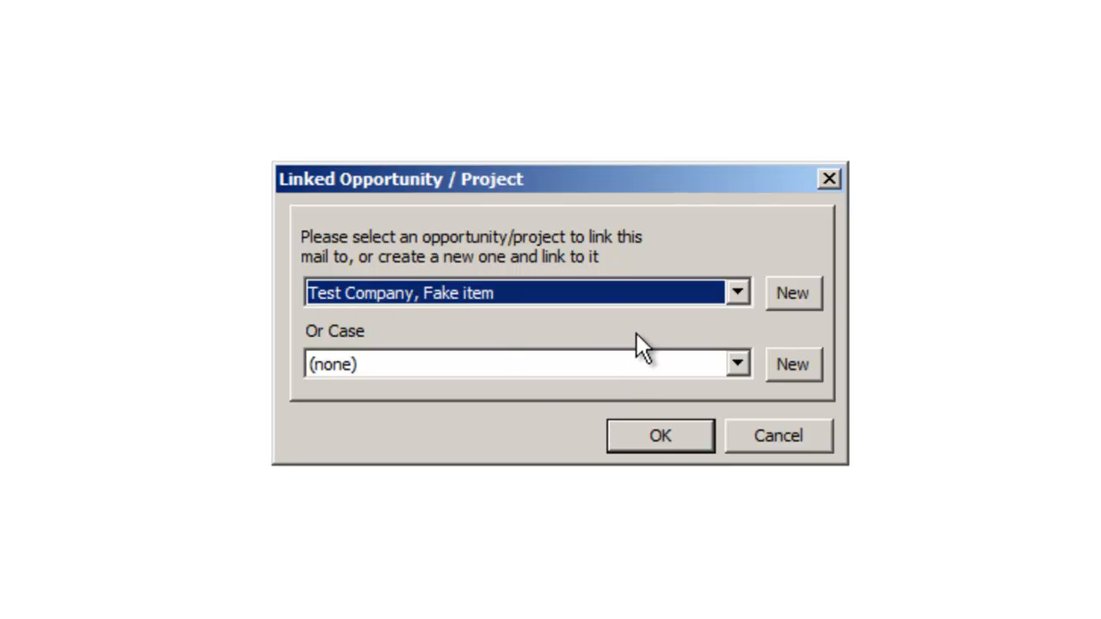
click(621, 435)
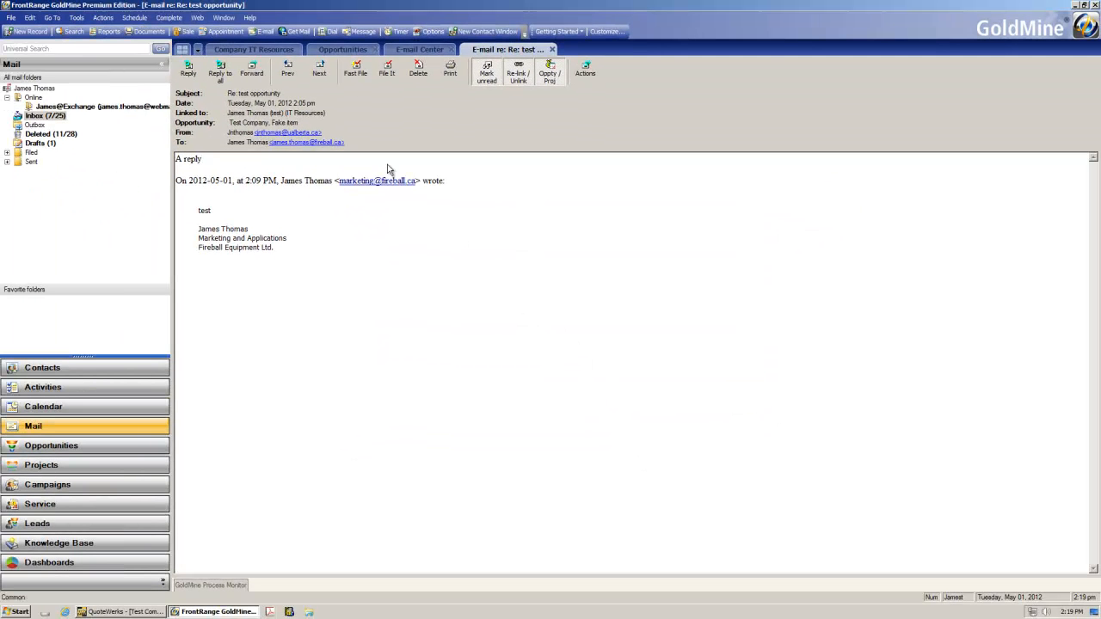
Step: Review the opportunity's pending activities in the Opportunities view
click(343, 50)
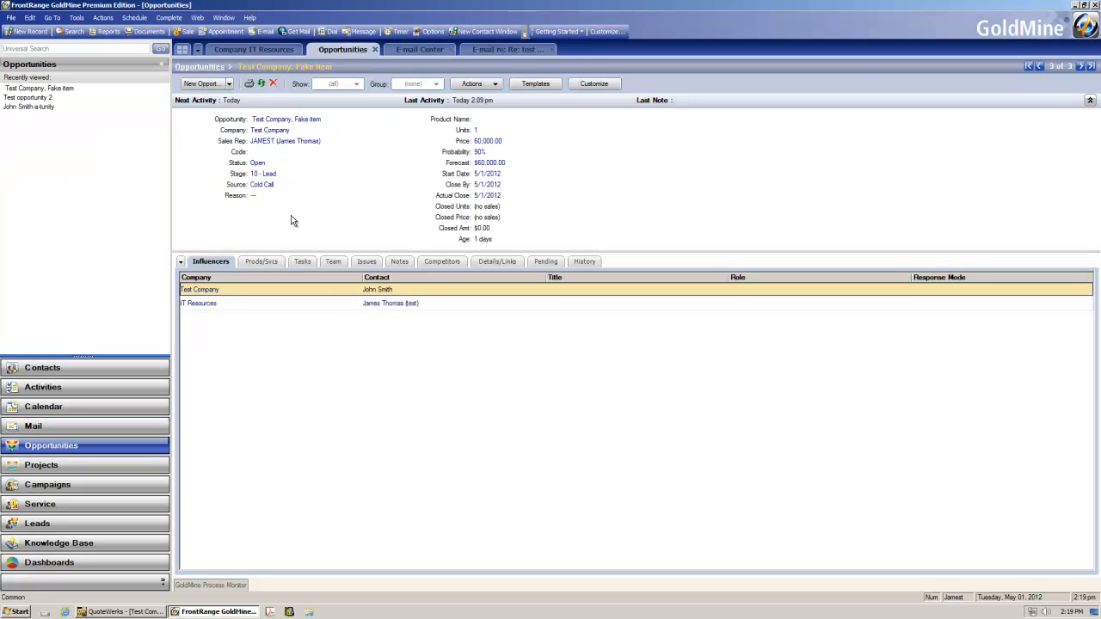
click(543, 265)
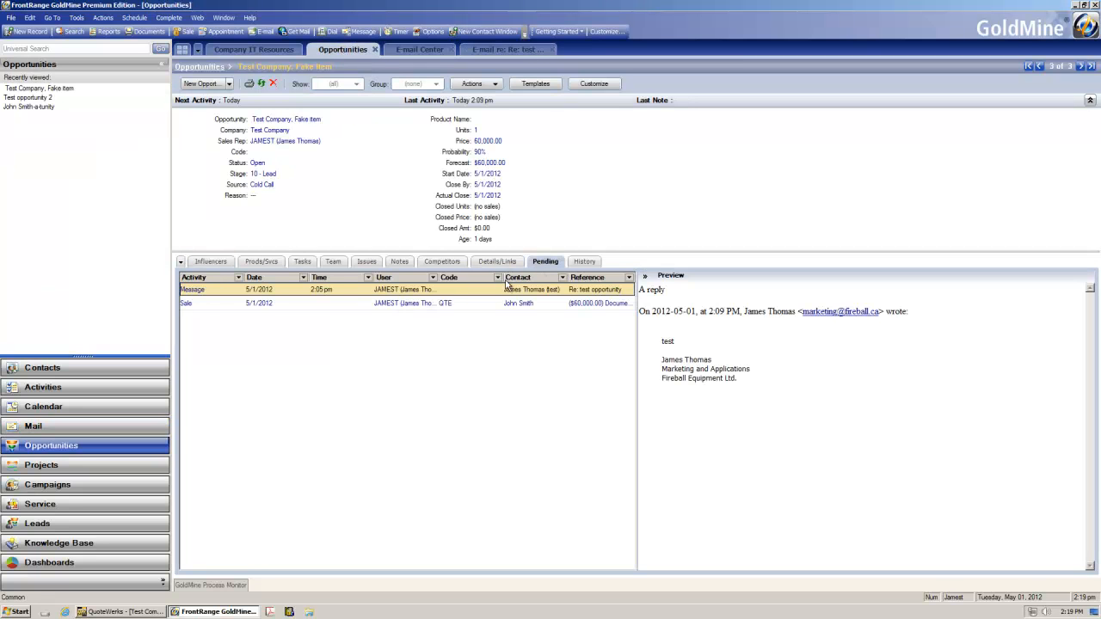
click(393, 304)
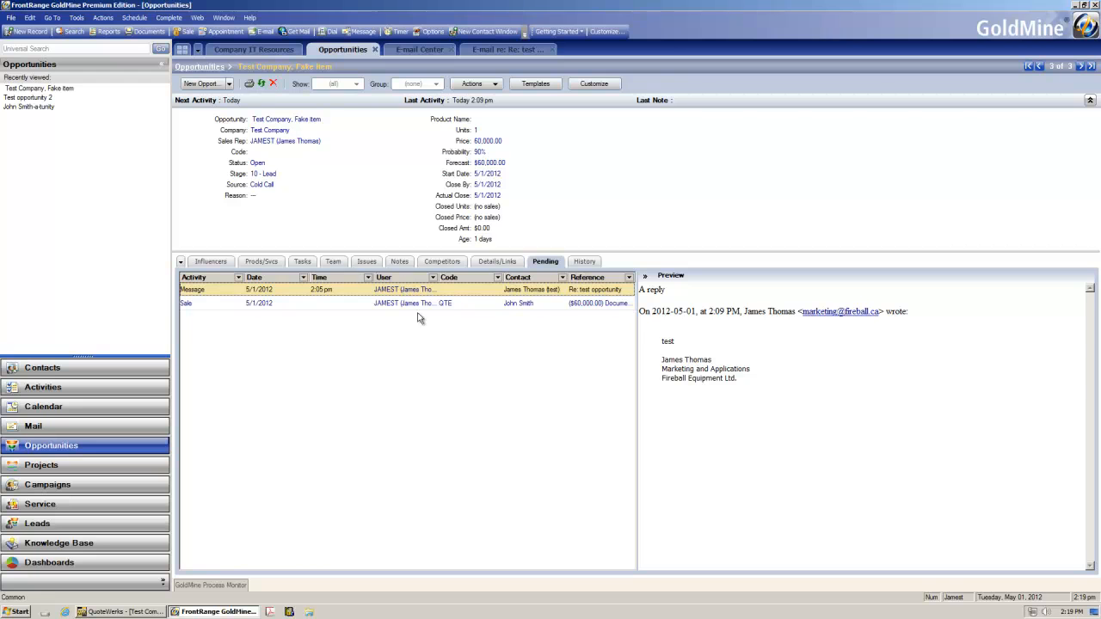
Step: View the linked reply e-mail, close it, and Fast File the reply out of the E-mail Center inbox
click(472, 50)
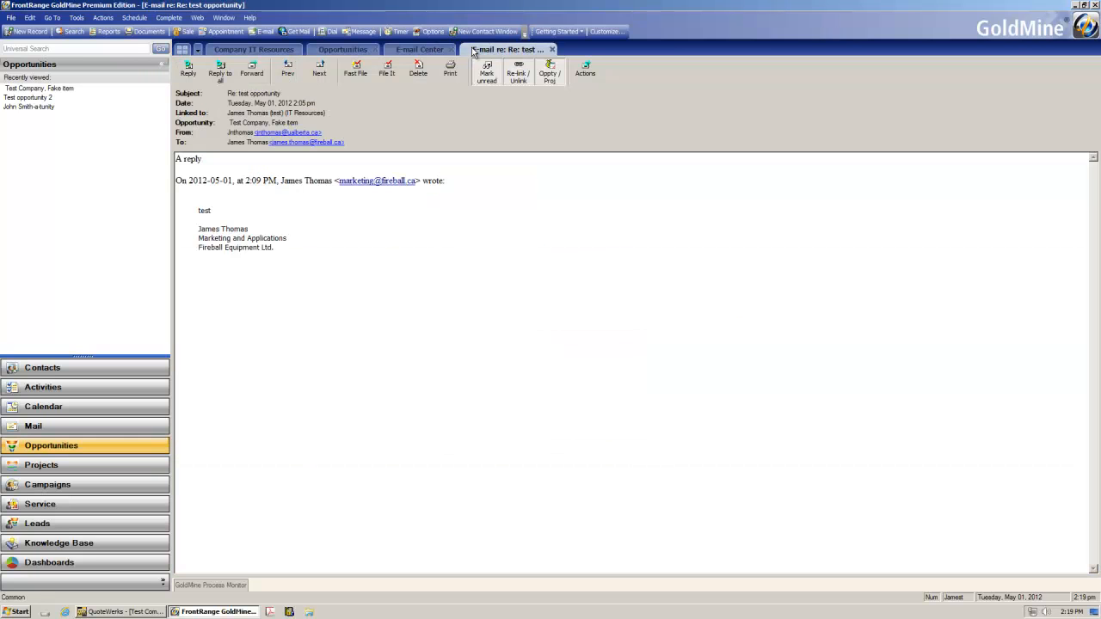
click(551, 50)
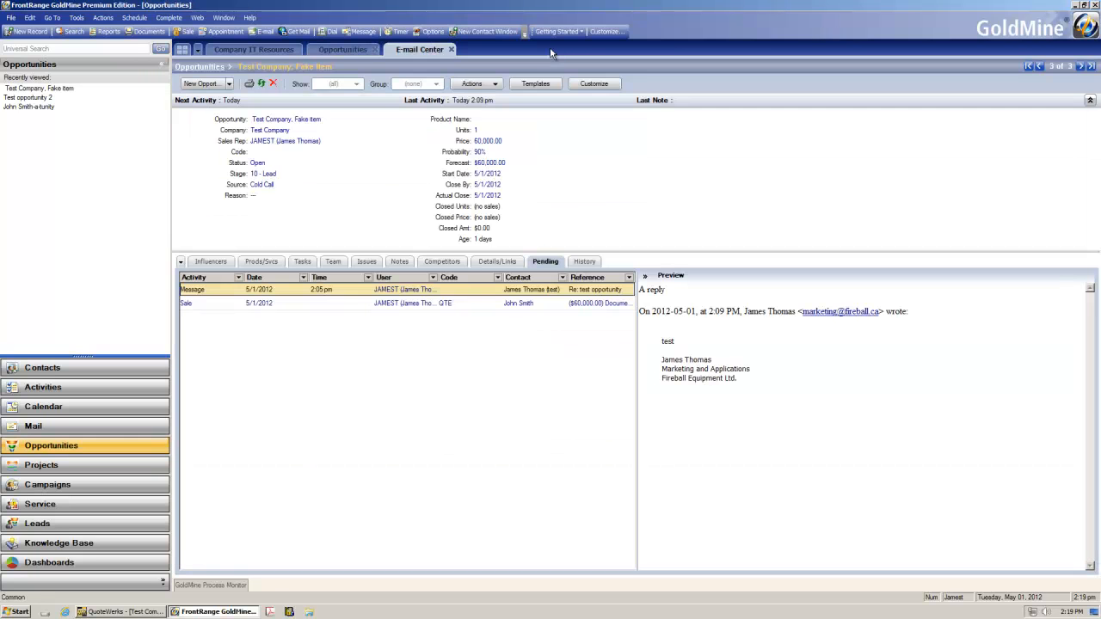
right_click(392, 116)
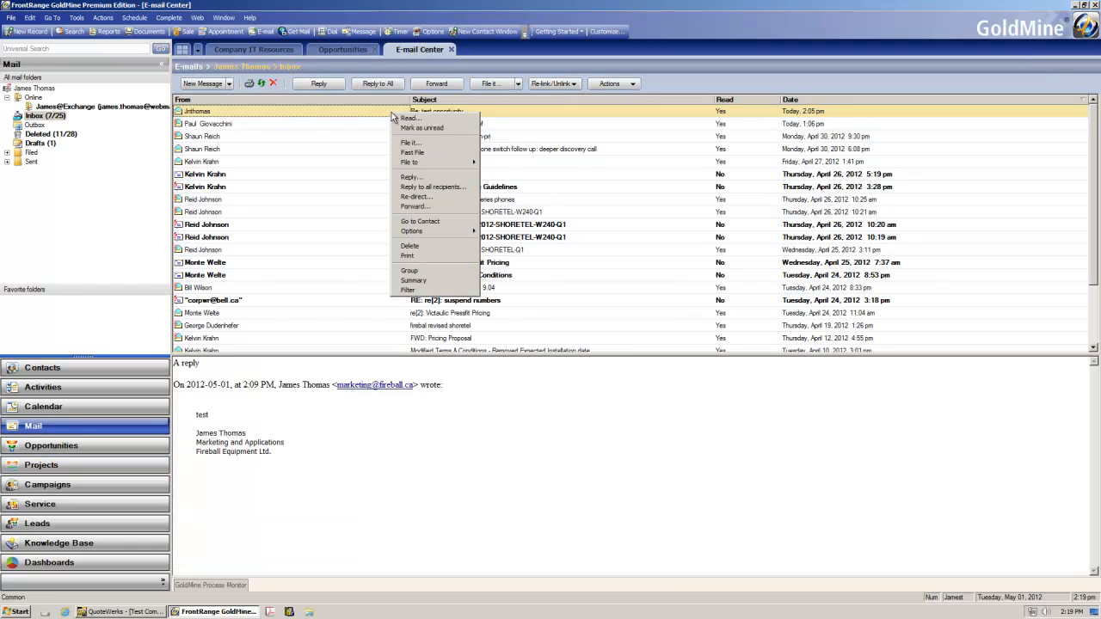
click(413, 151)
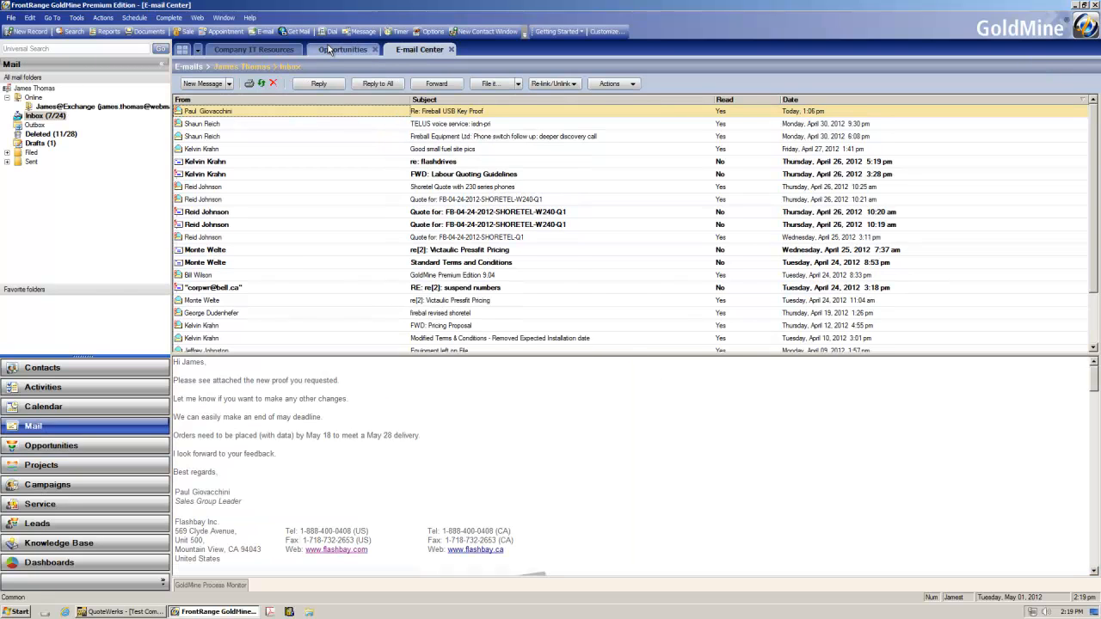
Step: Review the opportunity's pending activities and history
click(343, 51)
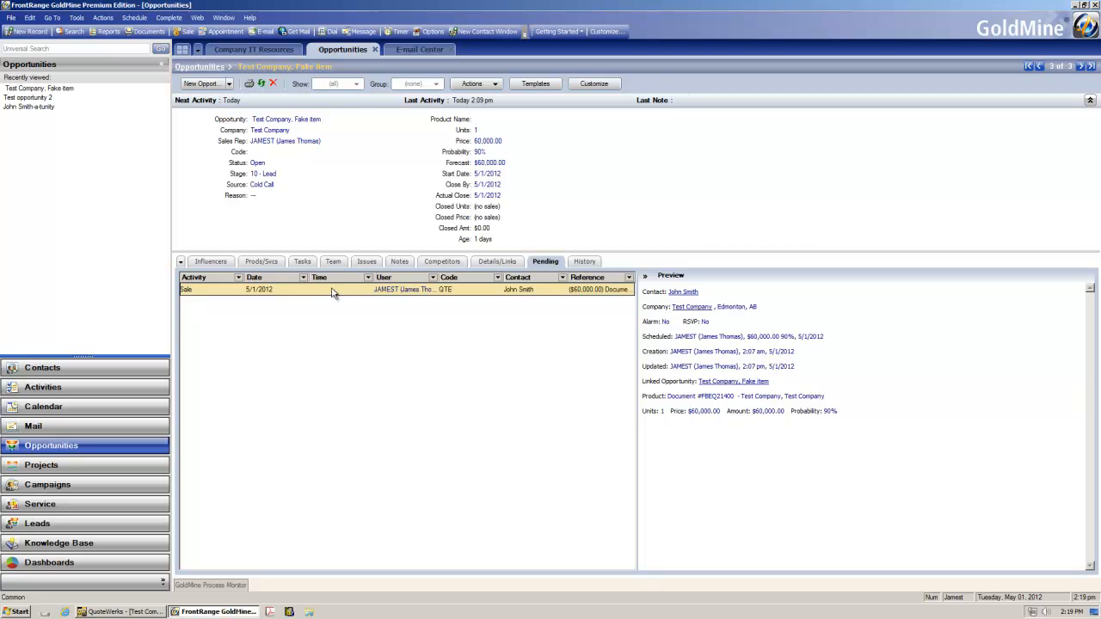
click(576, 265)
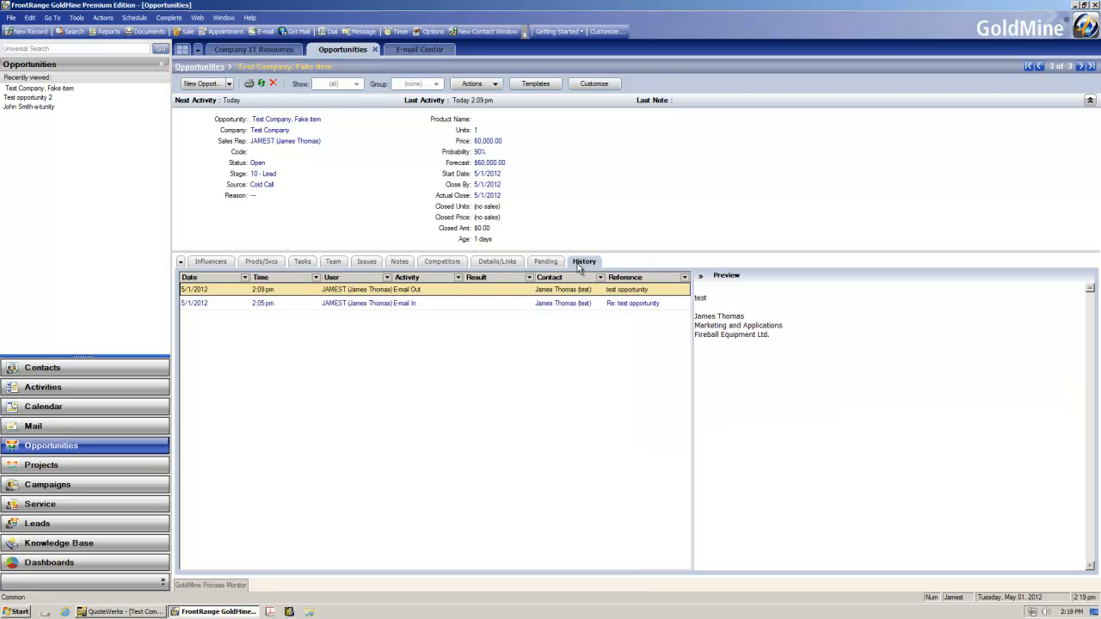
click(558, 263)
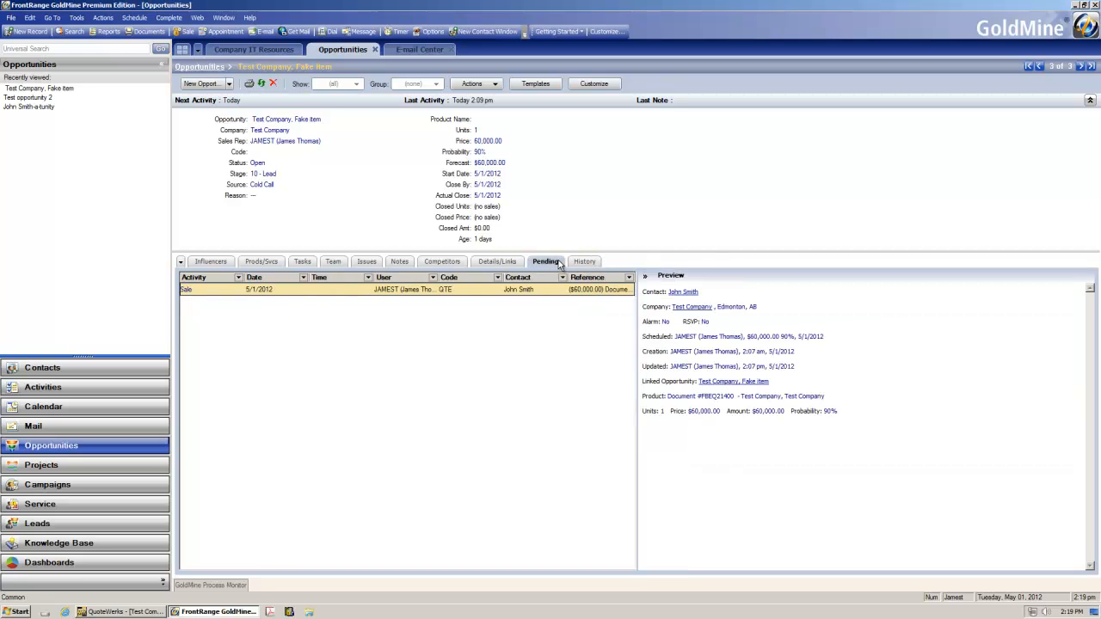
click(506, 264)
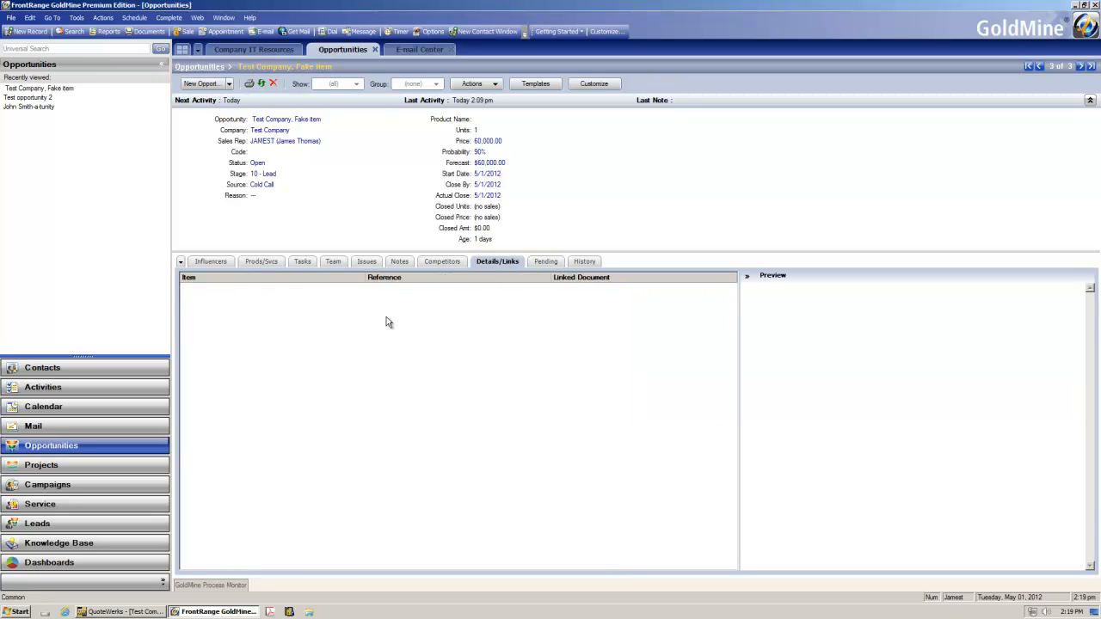
right_click(408, 306)
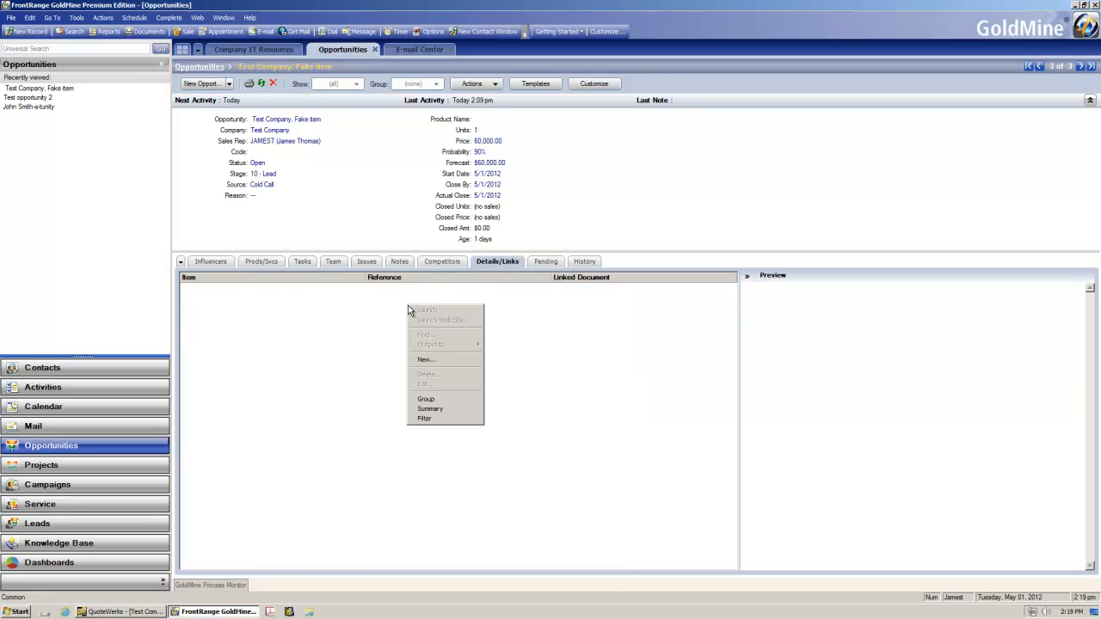
click(457, 359)
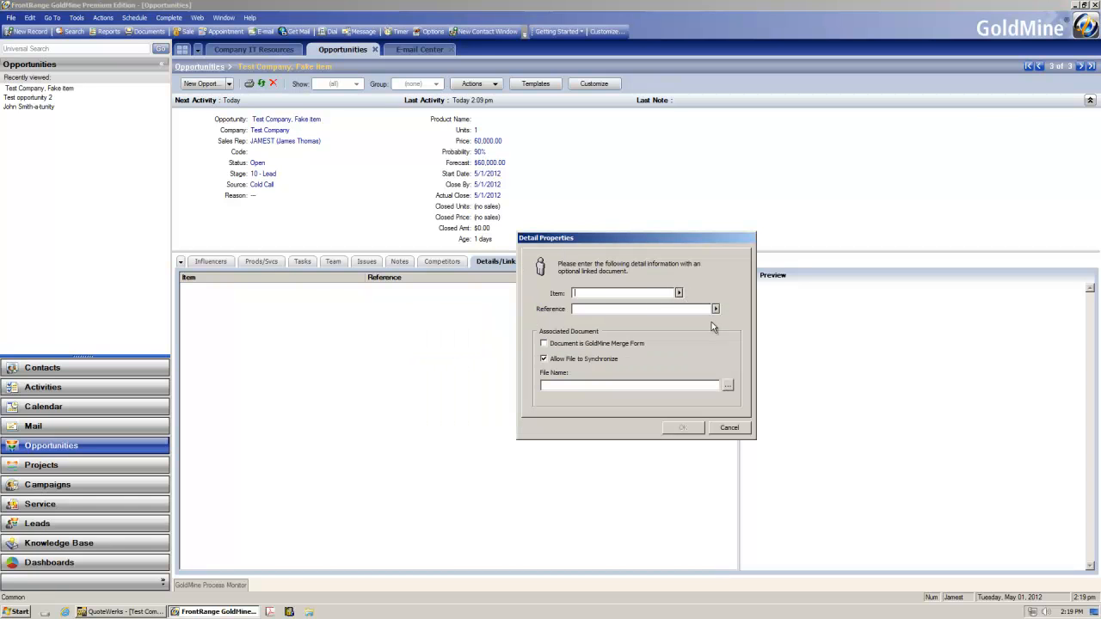
click(728, 428)
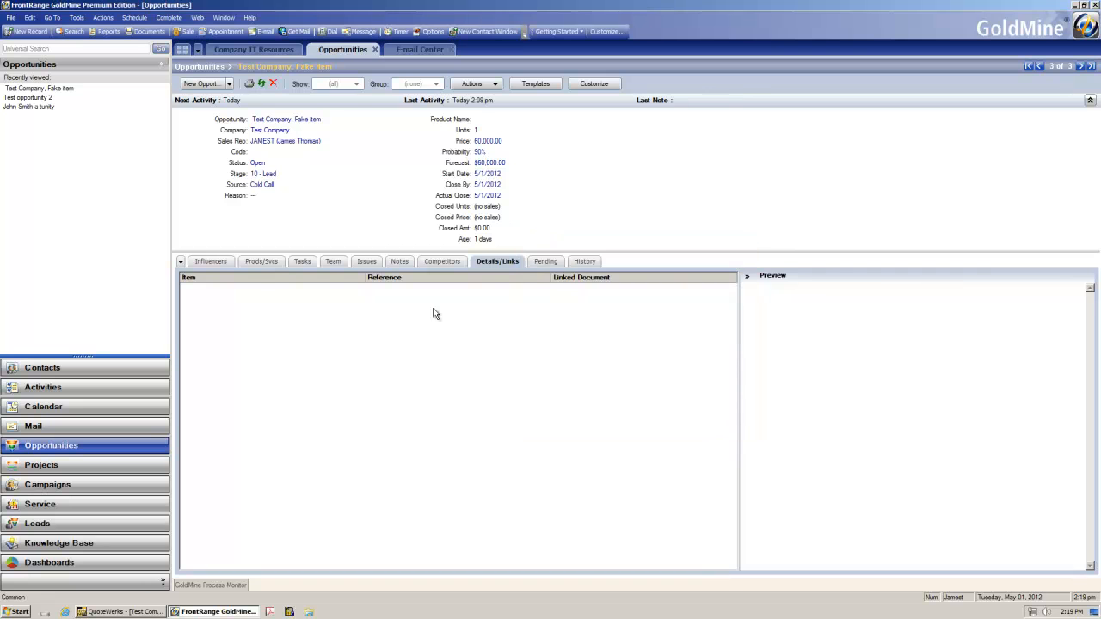
Step: Start a new issue on the opportunity named A new issue with priority A (Urgent and Important)
click(396, 263)
click(366, 262)
right_click(346, 296)
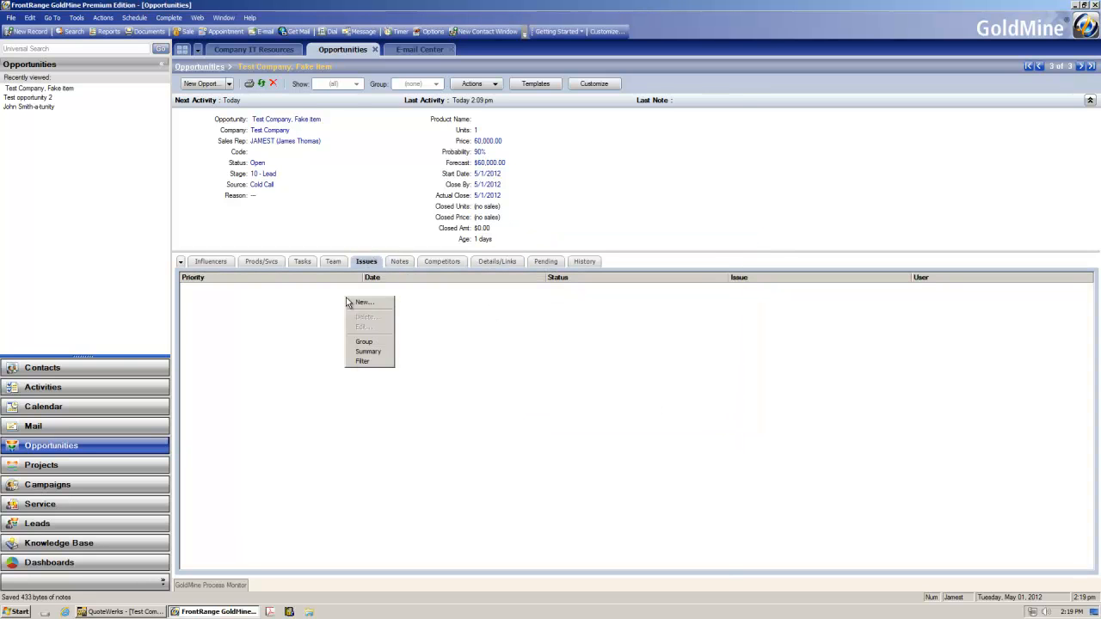
click(386, 301)
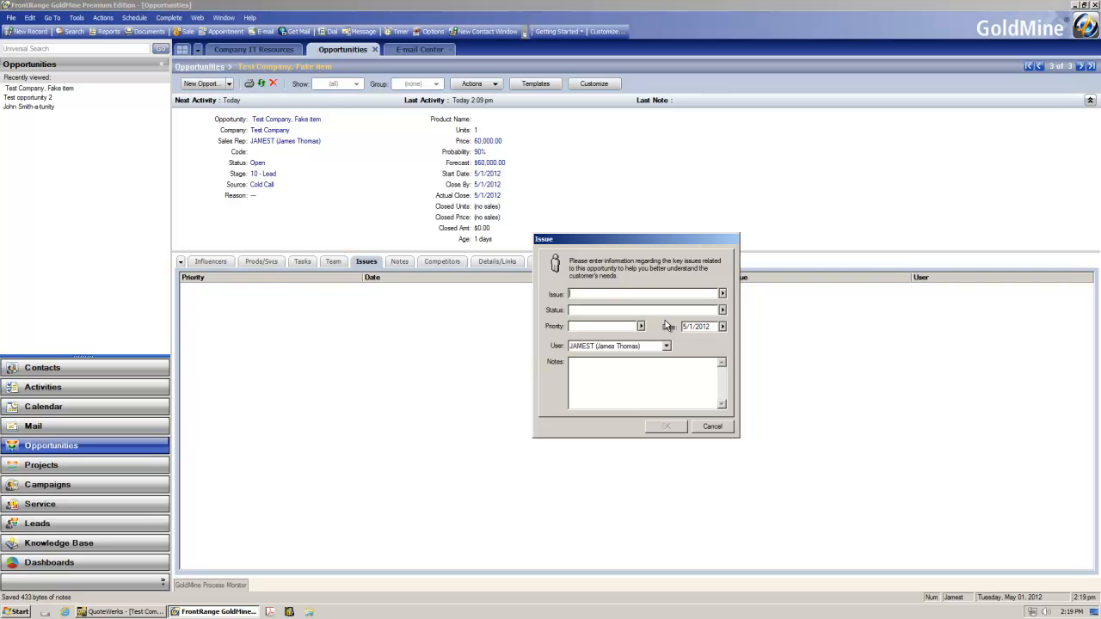
text(A new issue)
click(639, 320)
text(1)
click(641, 327)
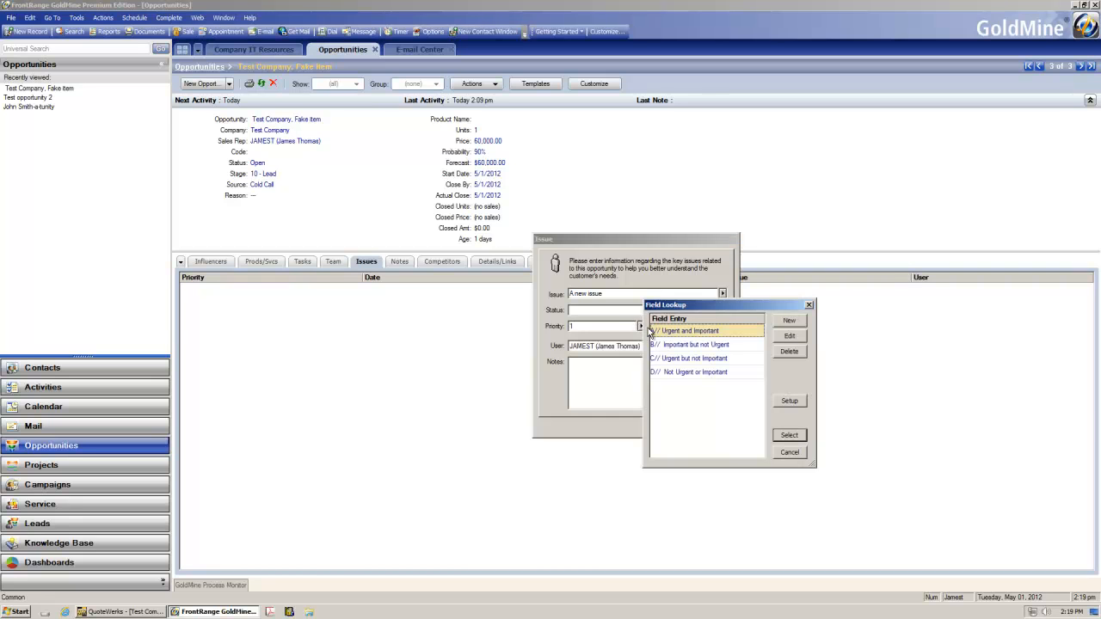
click(790, 434)
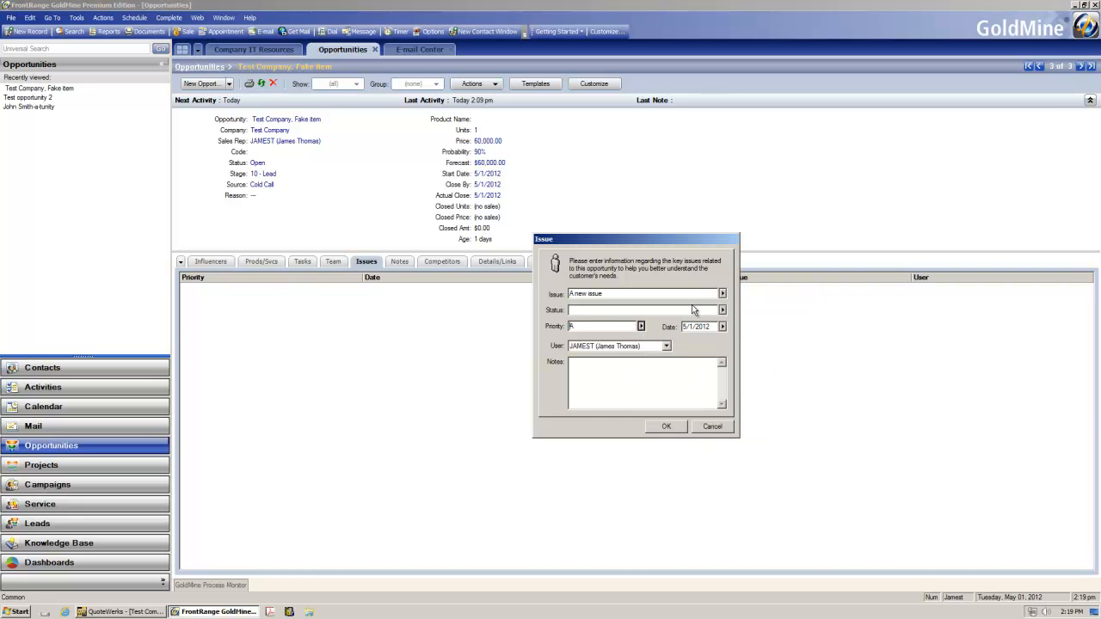
Step: Set the issue's status to Not Solved, add the note a very important issue indeed, and save it
click(684, 307)
text(ur)
text(Not Solved)
text(y import)
click(656, 429)
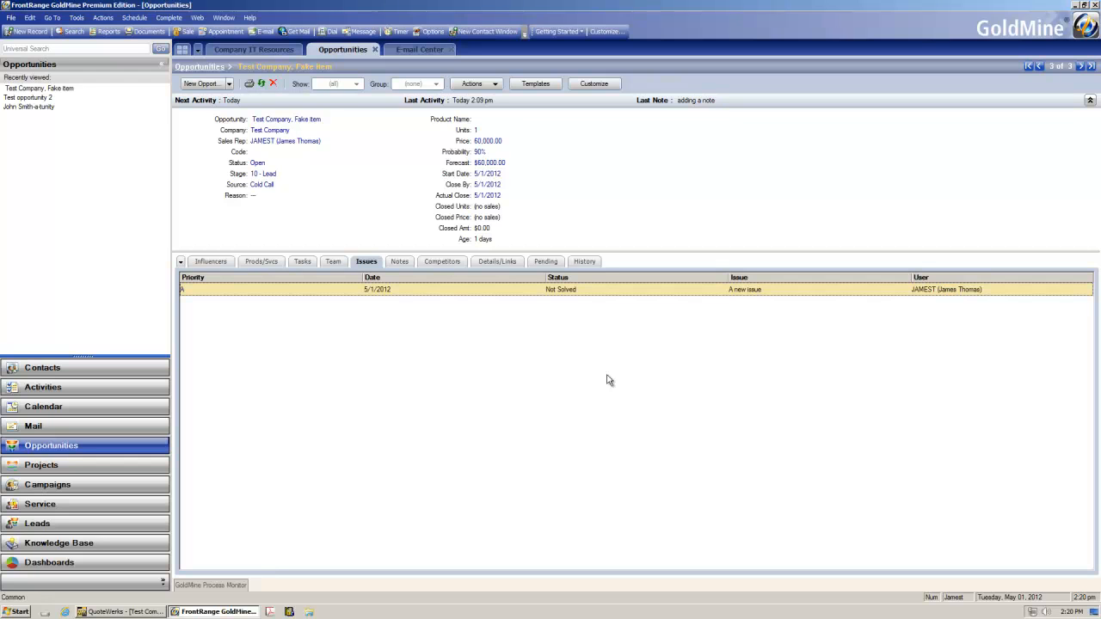
Step: Edit the issue and change its status to Completed
right_click(484, 289)
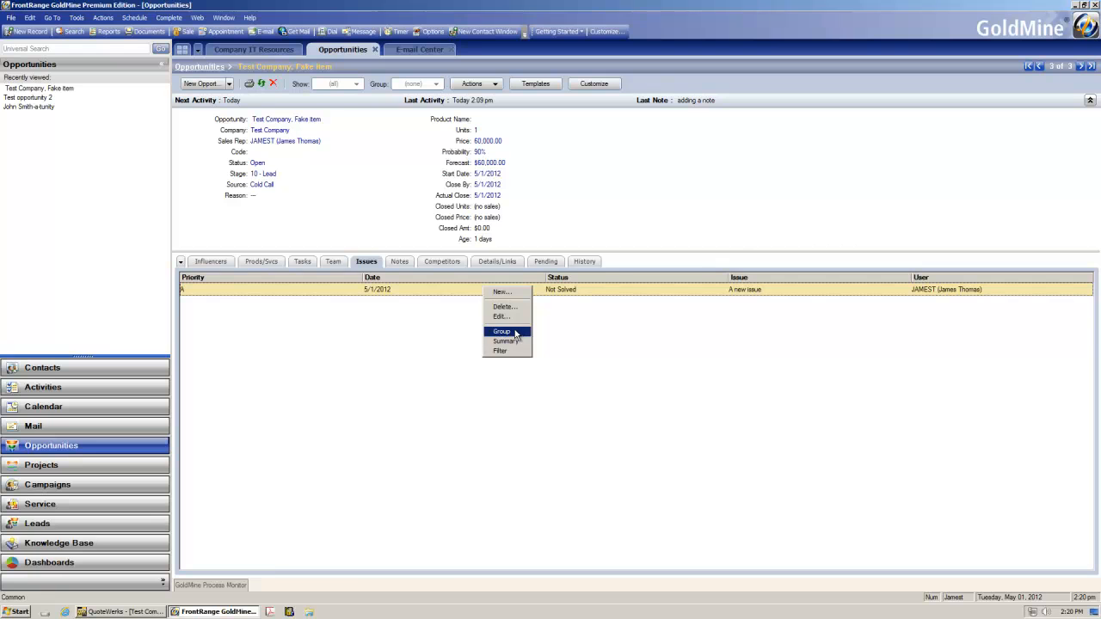
click(513, 317)
click(721, 311)
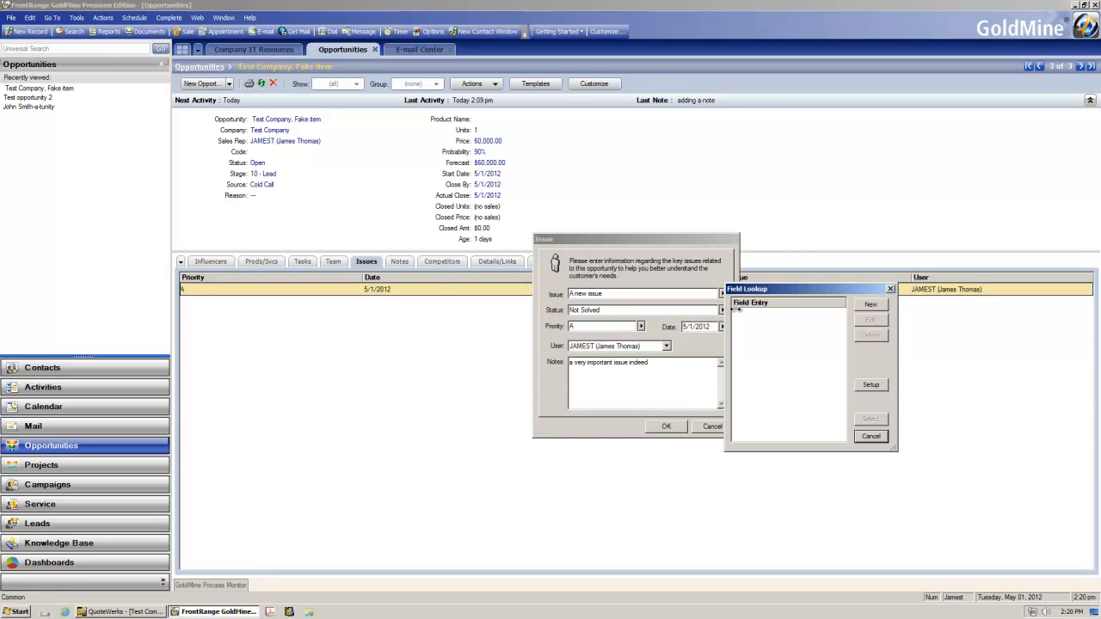
click(893, 284)
drag(614, 314, 485, 308)
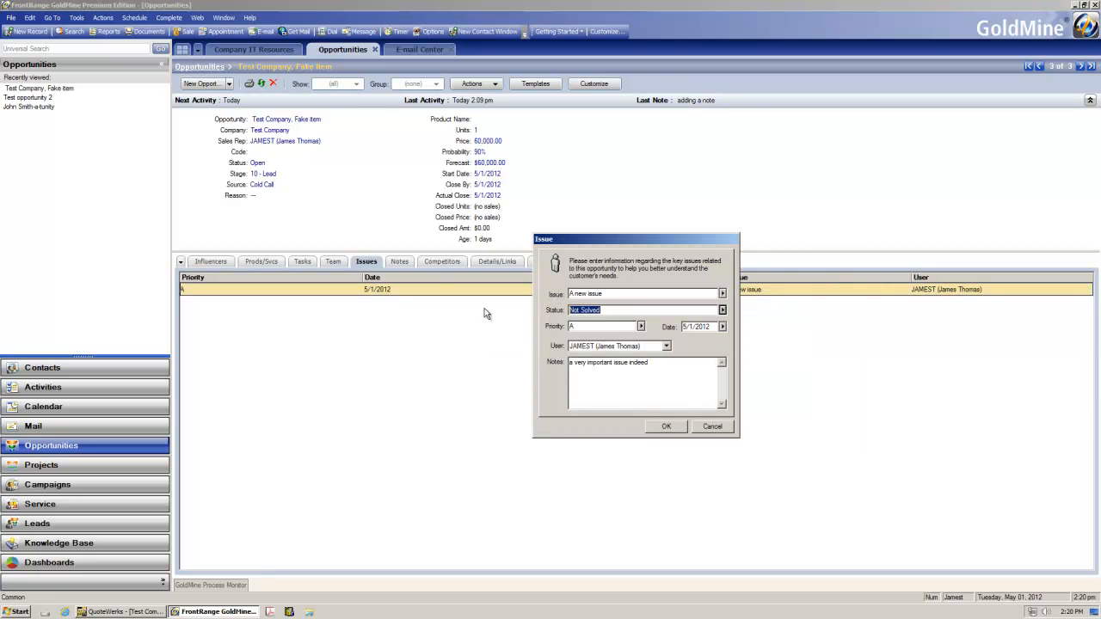
text(Completed)
click(658, 425)
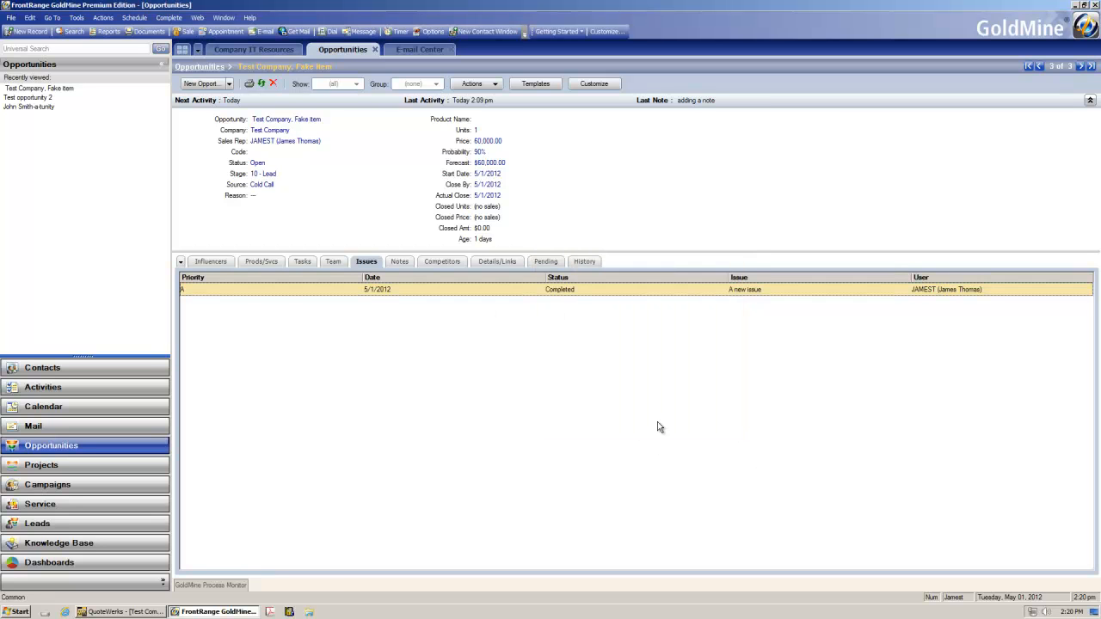
click(259, 265)
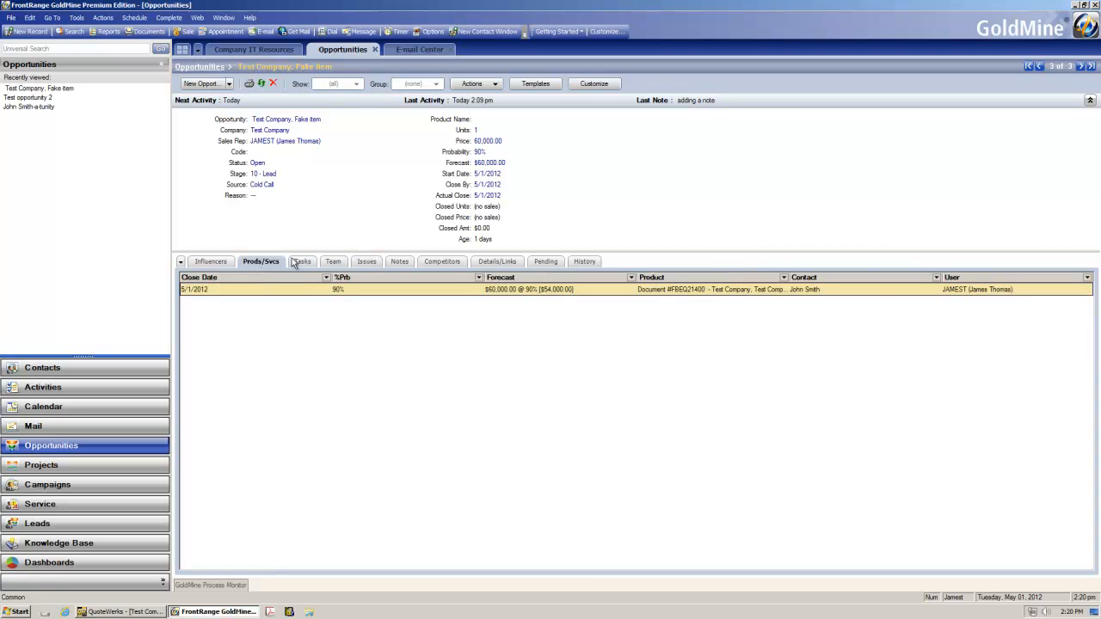
click(333, 263)
right_click(326, 298)
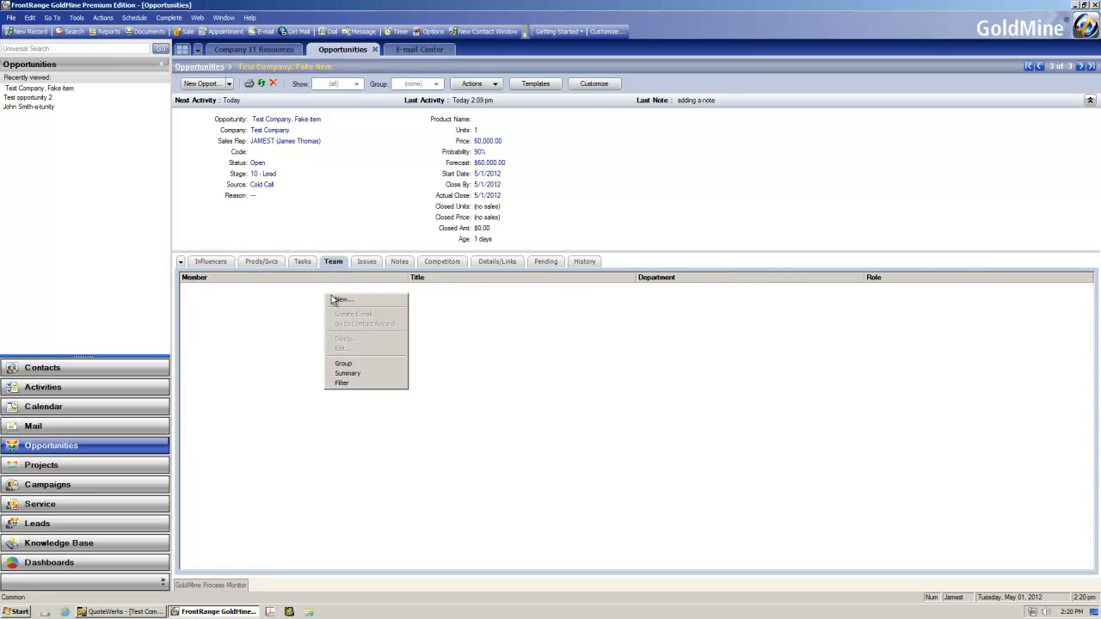
click(333, 300)
click(623, 284)
click(598, 292)
click(694, 300)
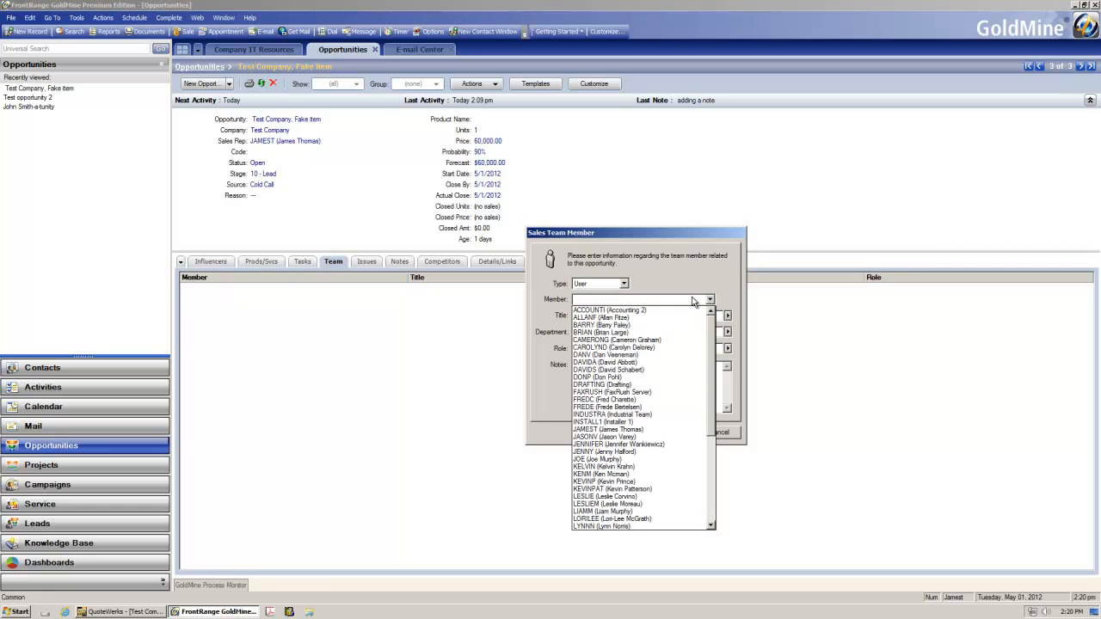
click(625, 430)
click(688, 436)
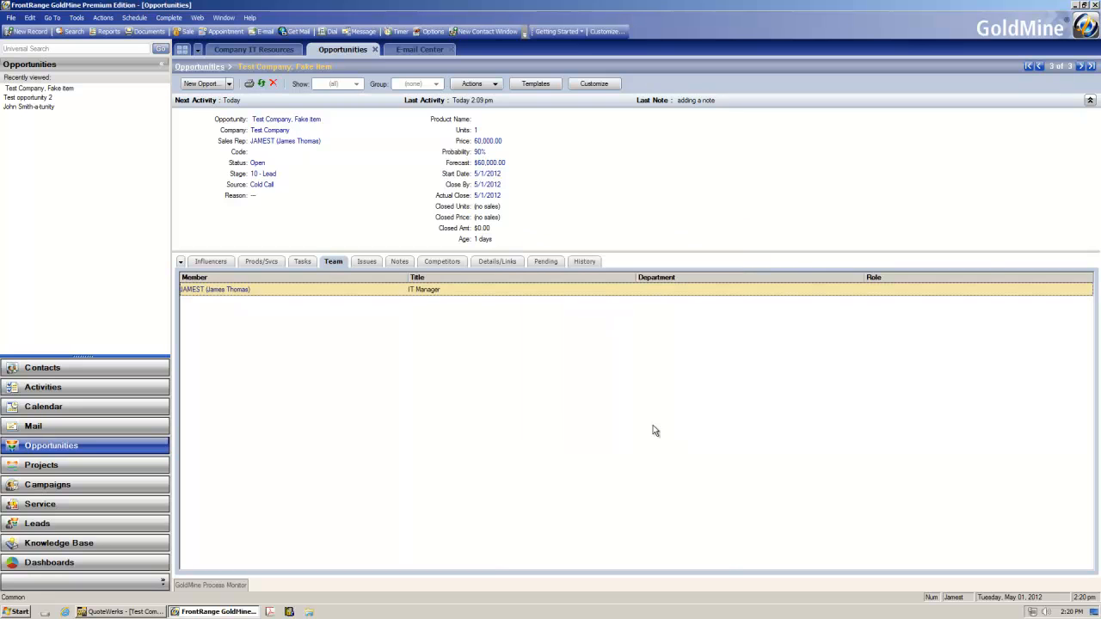
Step: Add a new task named Pick a name to the opportunity
click(298, 263)
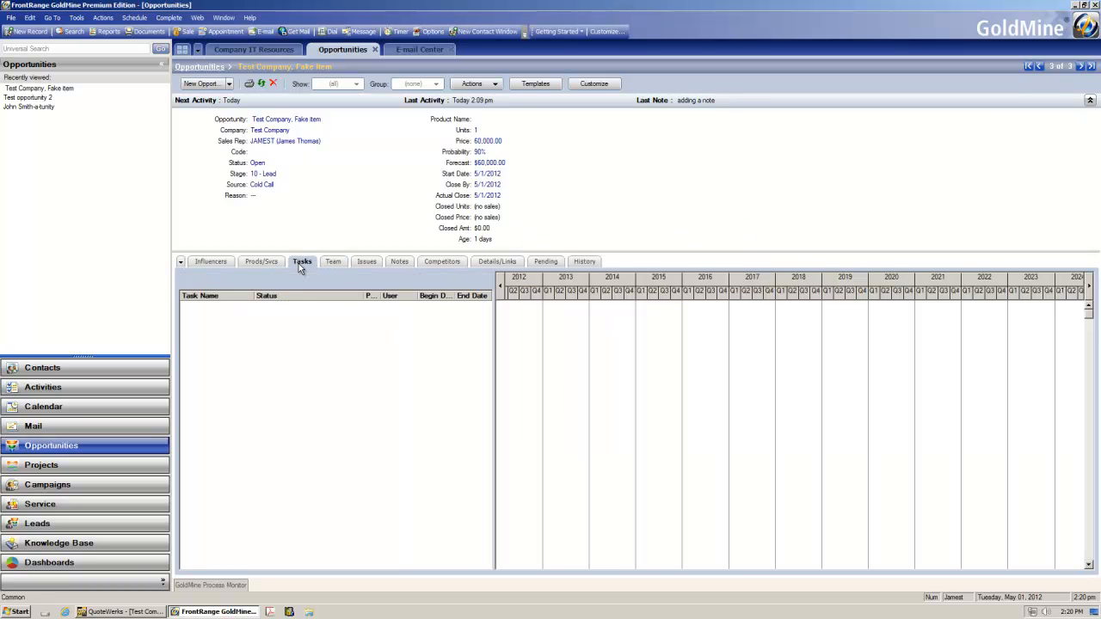
right_click(315, 339)
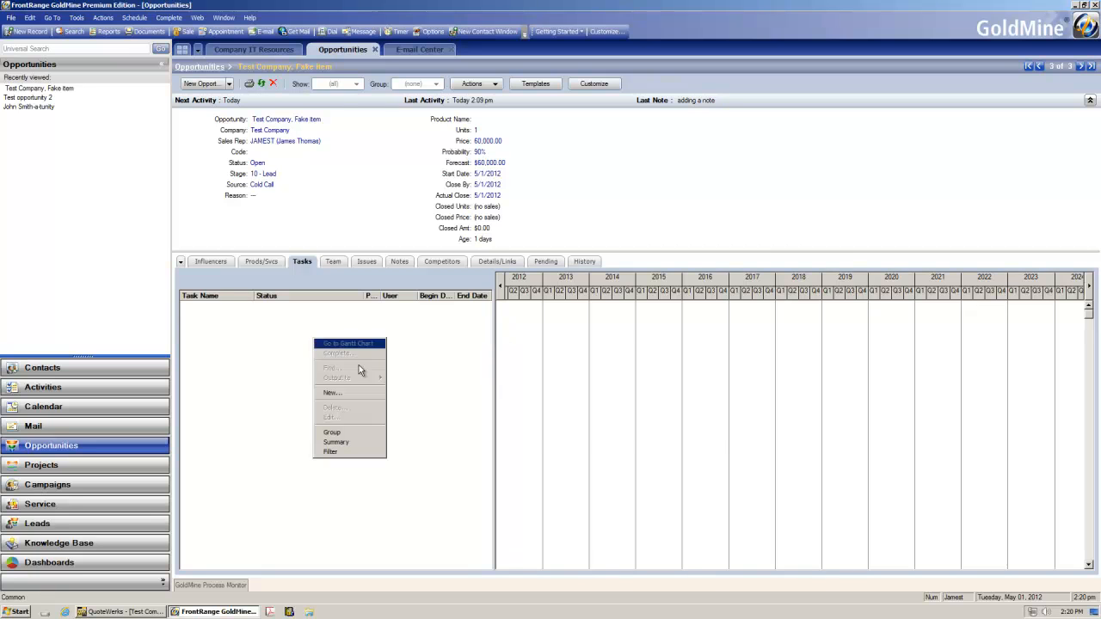
click(359, 393)
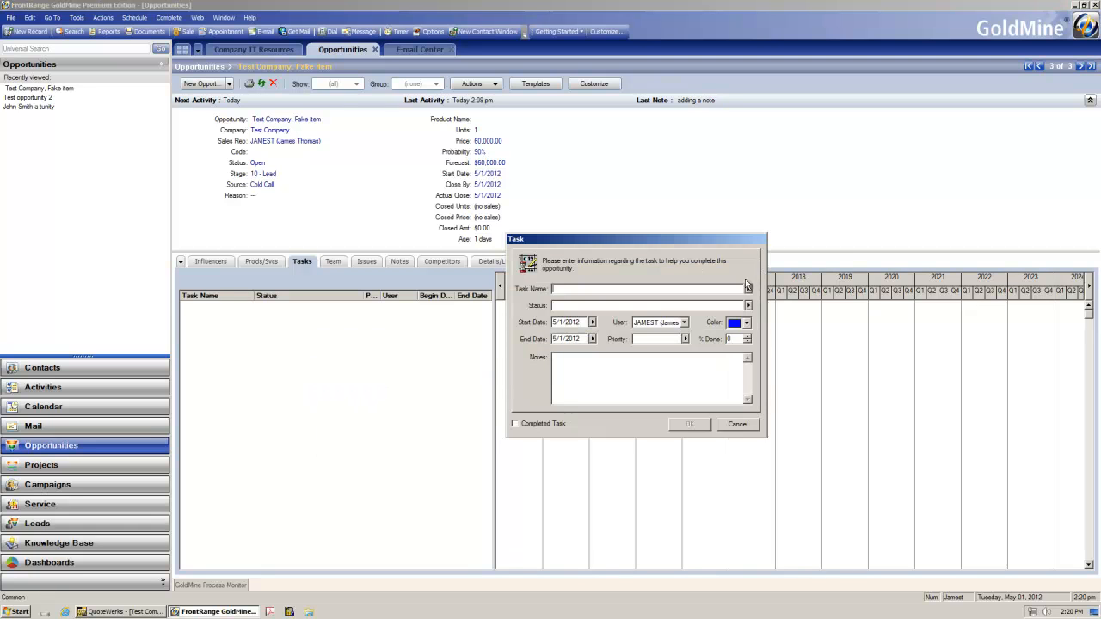
text(Pick a name)
key(Tab)
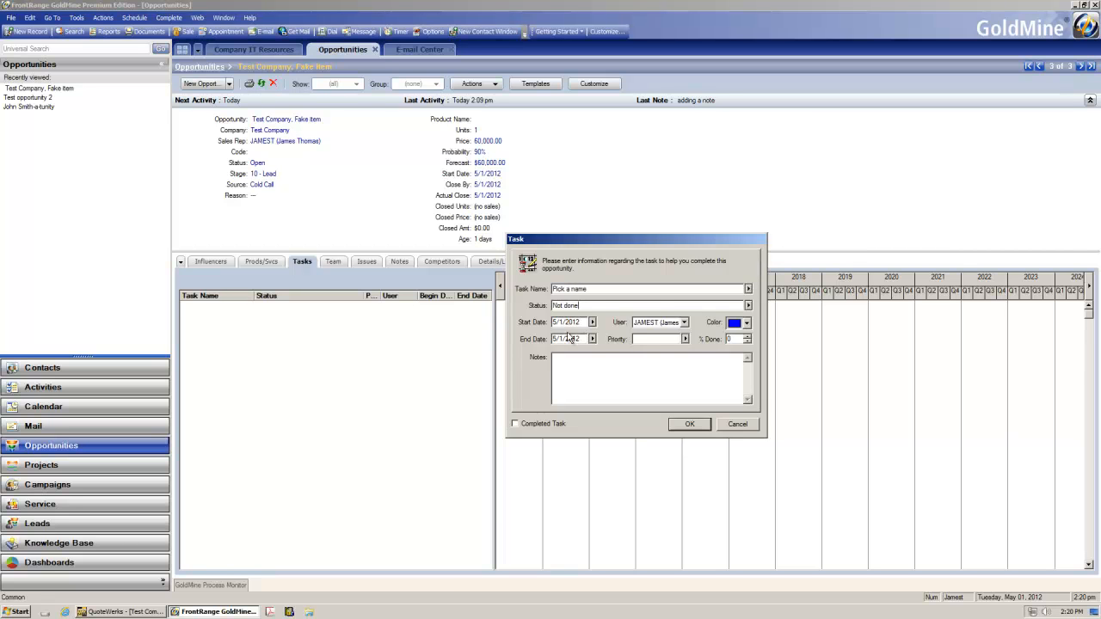
click(684, 424)
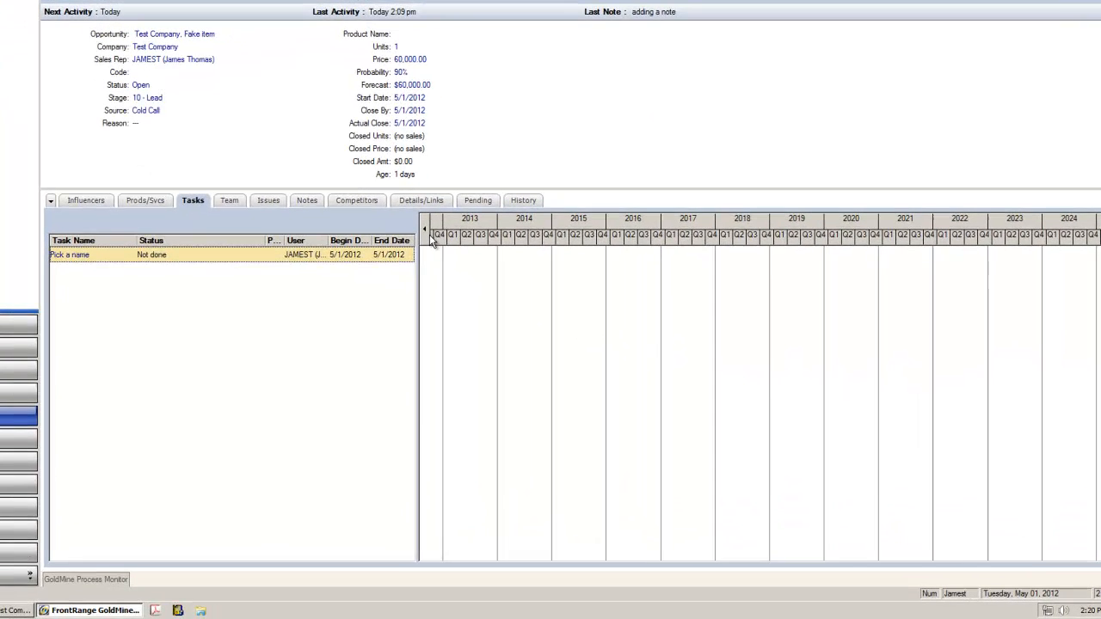
Step: Open the QuoteWerks document linked to the opportunity's product entry
click(156, 201)
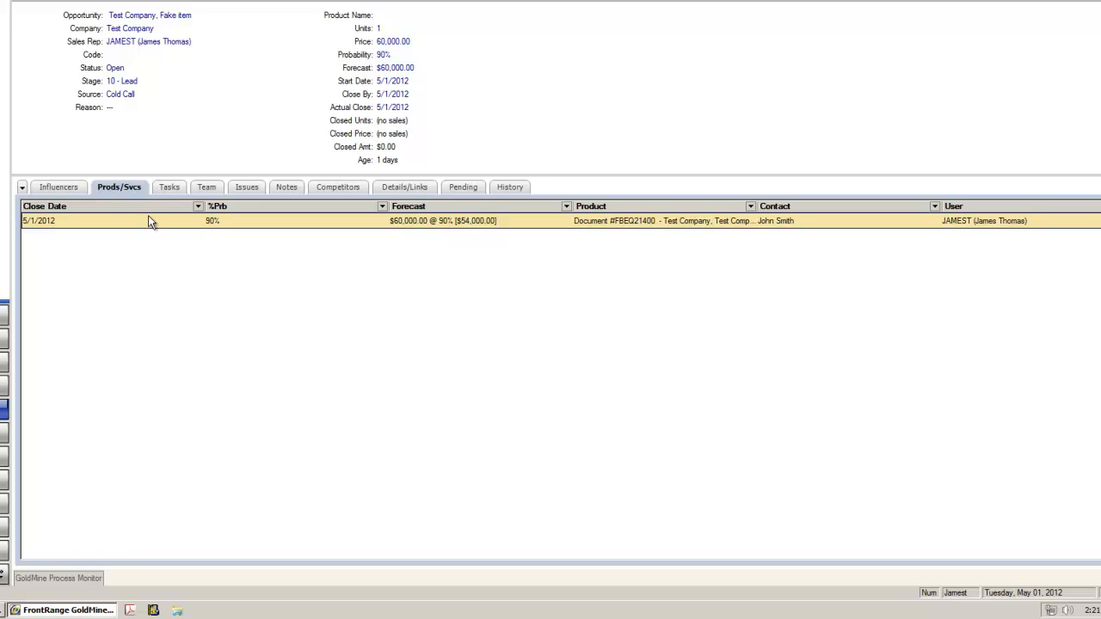
right_click(151, 222)
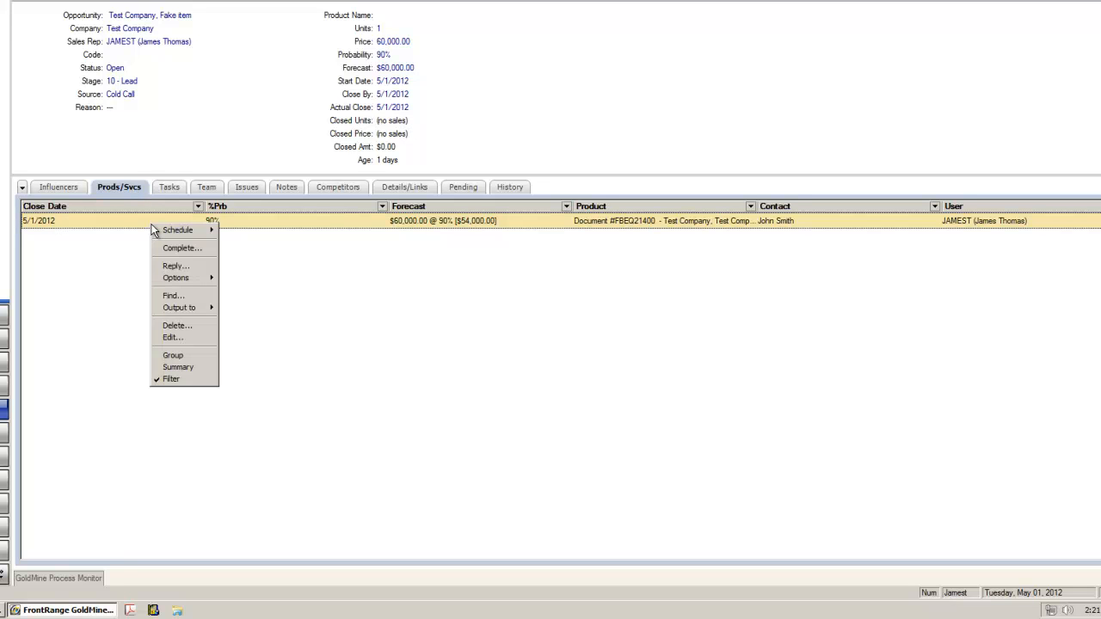
click(277, 248)
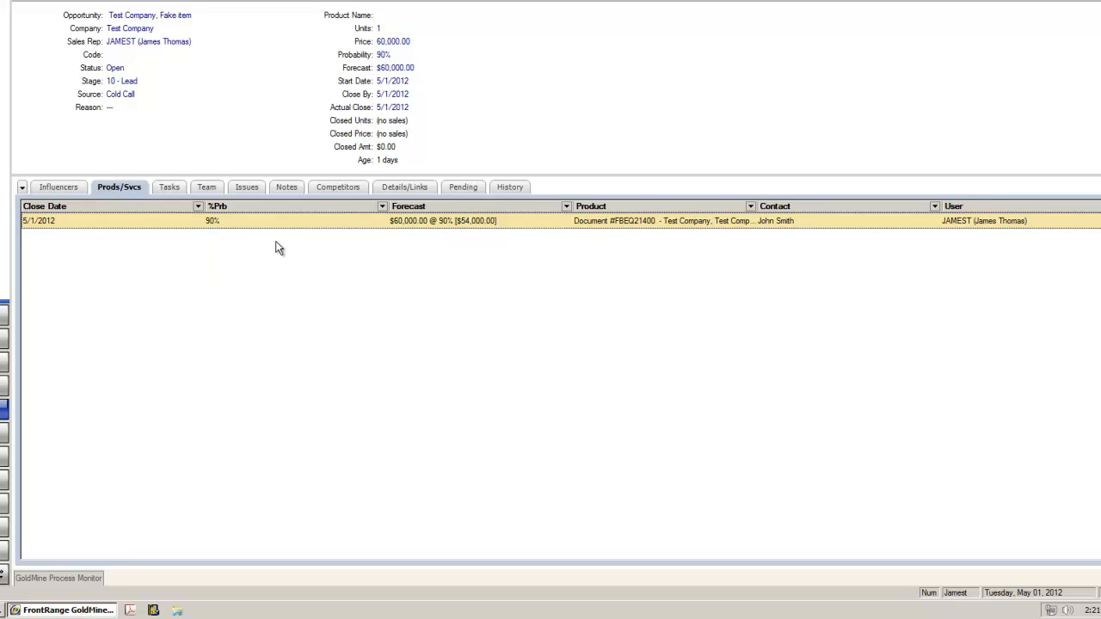
right_click(277, 247)
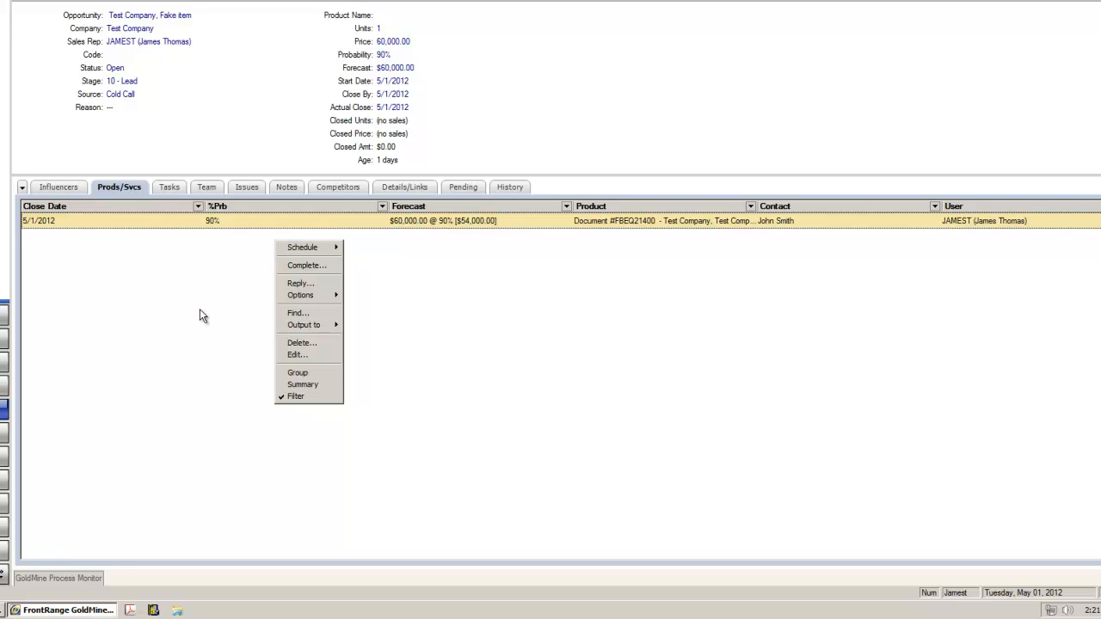
click(192, 241)
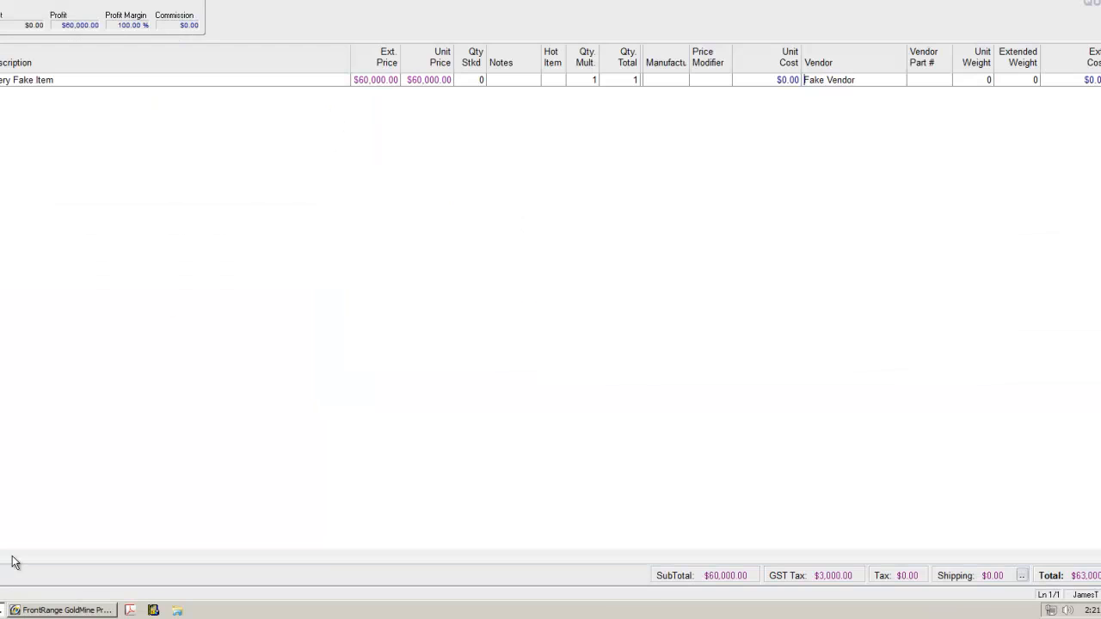
Step: Change the quote item's unit price to $100,000 and save the quote, updating the GoldMine forecasted sale
click(366, 79)
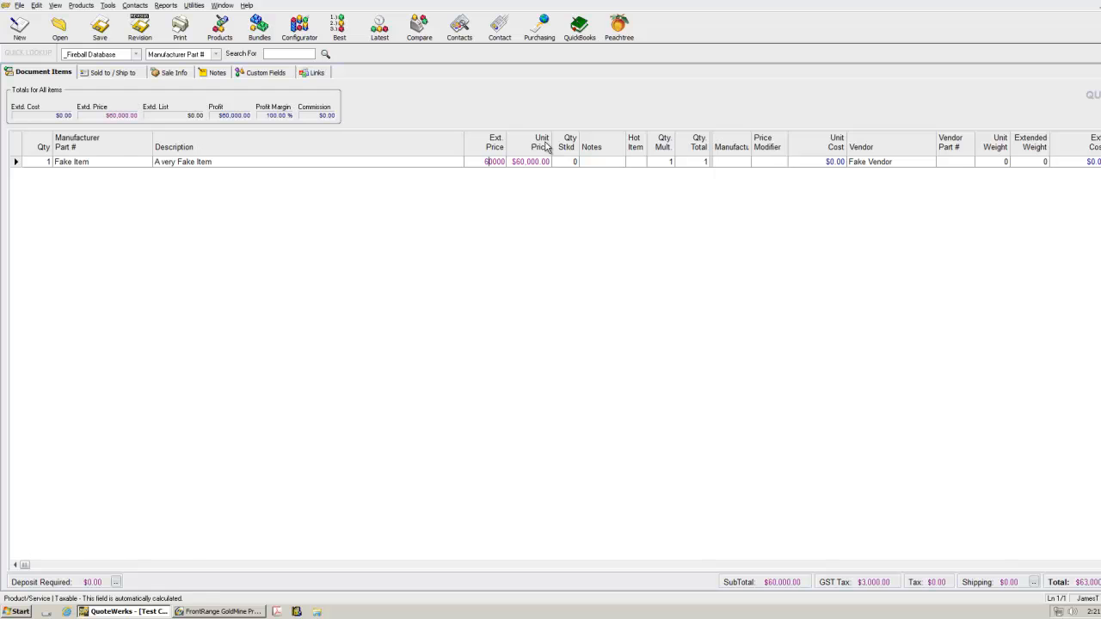
key(Tab)
text(1)
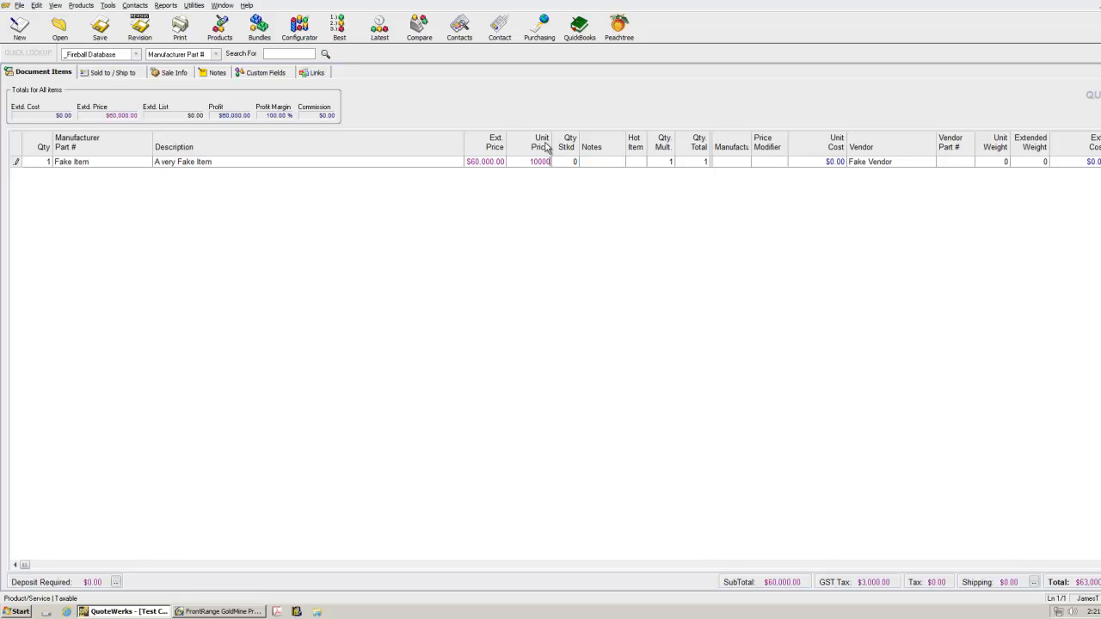
key(Tab)
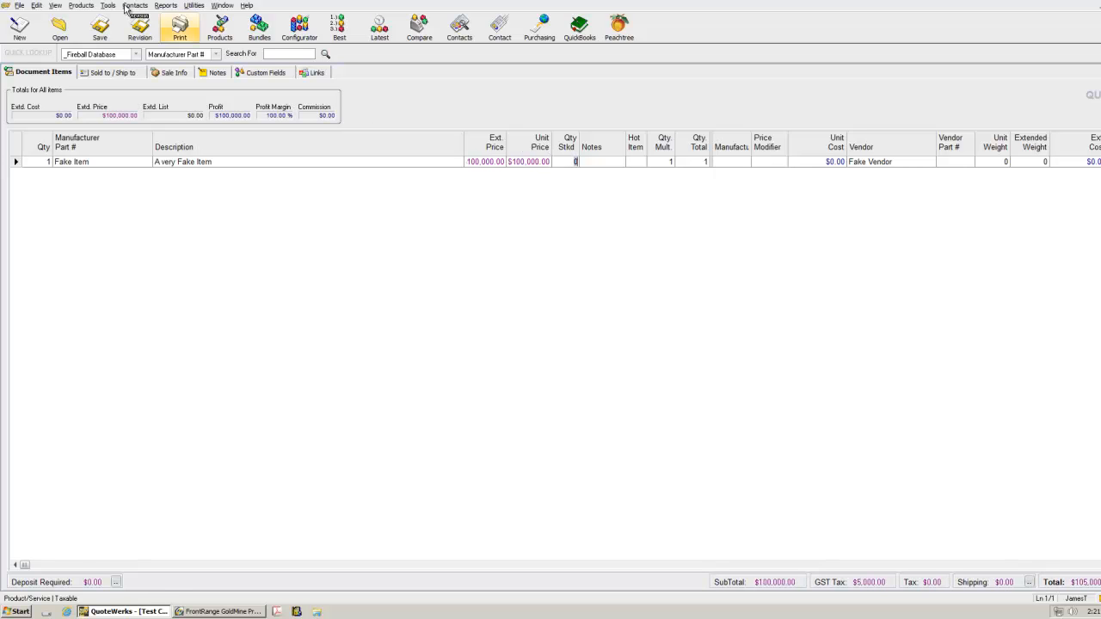
click(103, 26)
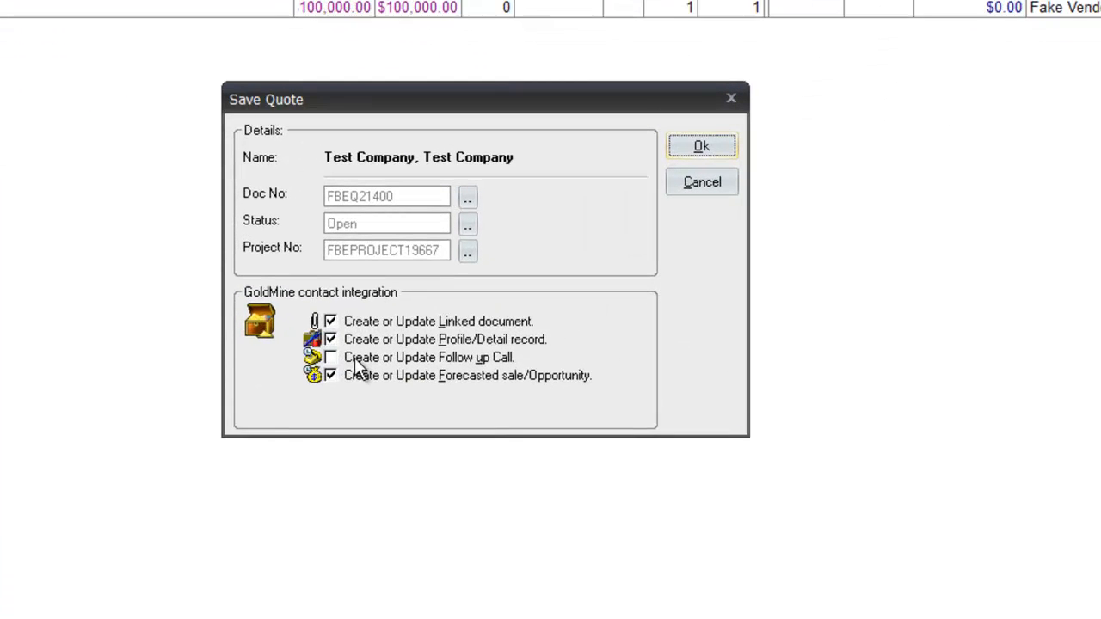
click(698, 142)
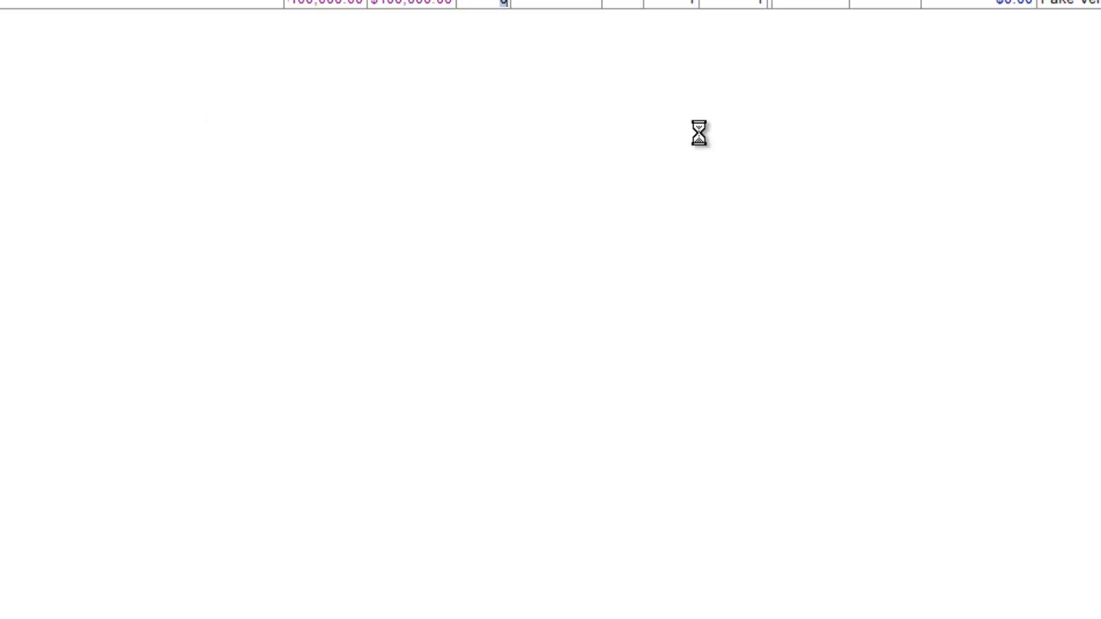
click(545, 418)
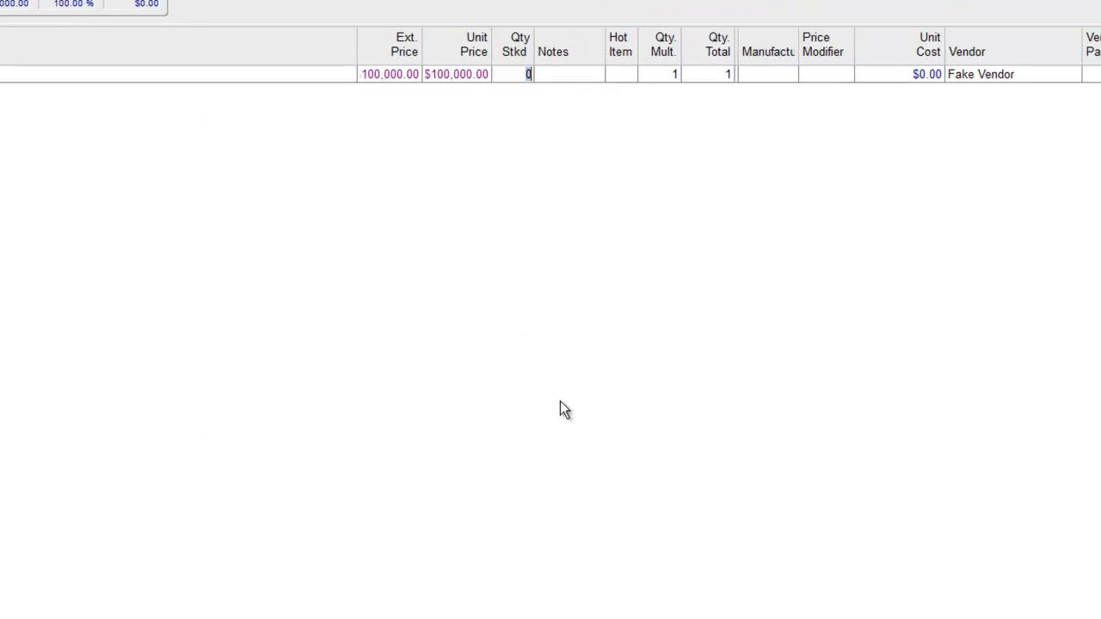
Step: Return to GoldMine and reopen the opportunity to check its updated forecast
click(1063, 4)
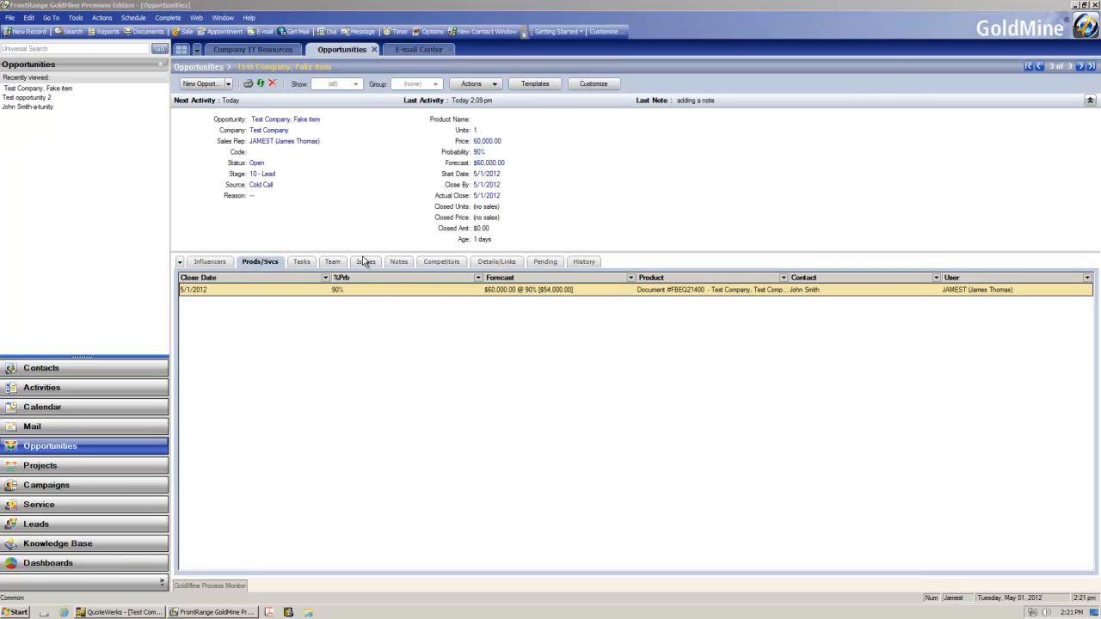
click(374, 49)
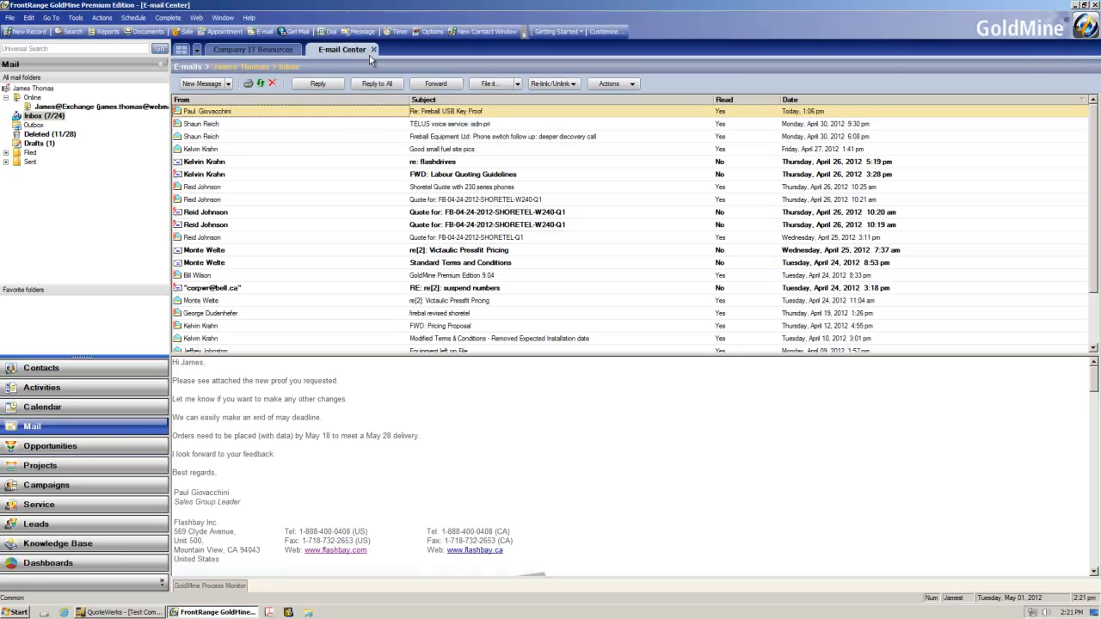
click(60, 446)
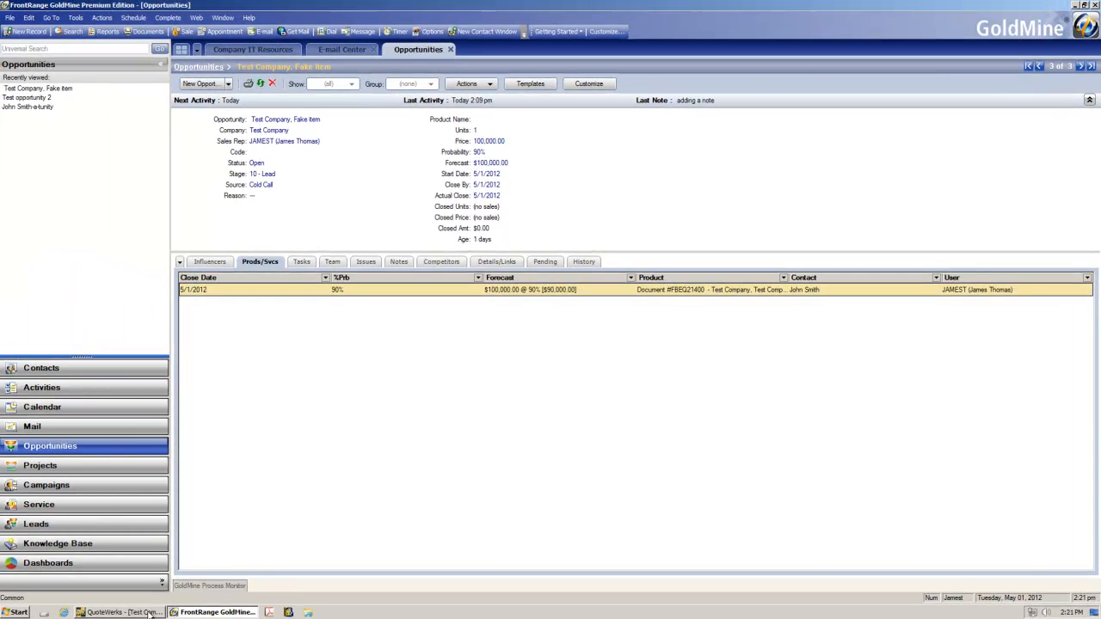
Step: Convert the quote to an order, completing the GoldMine forecasted sale as successful with QTE, SLD and JAMEST
click(149, 614)
click(16, 21)
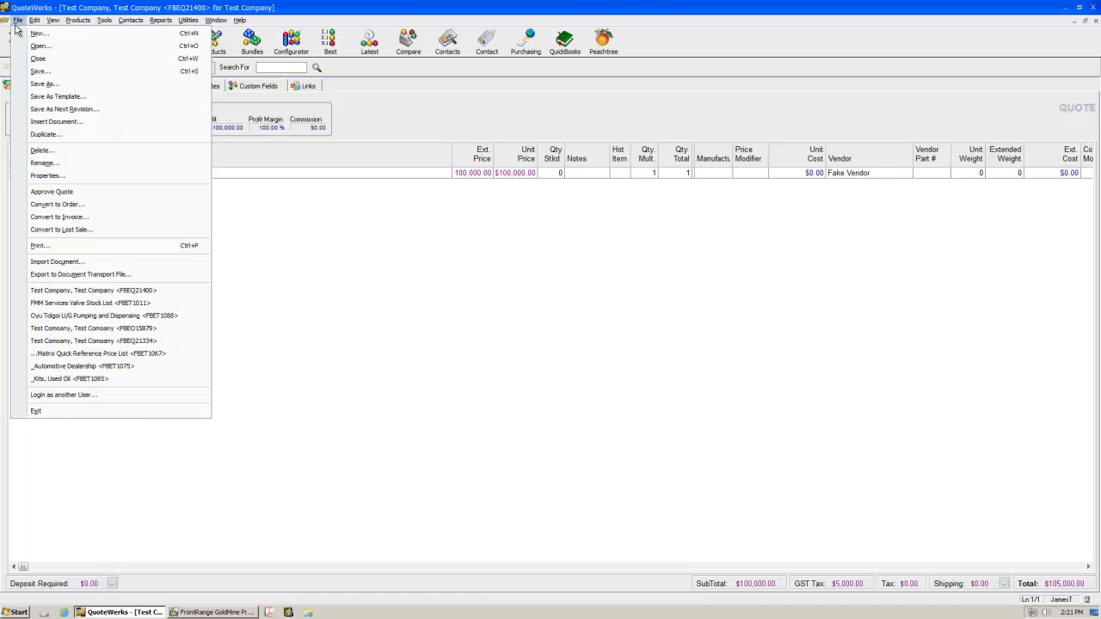
click(87, 204)
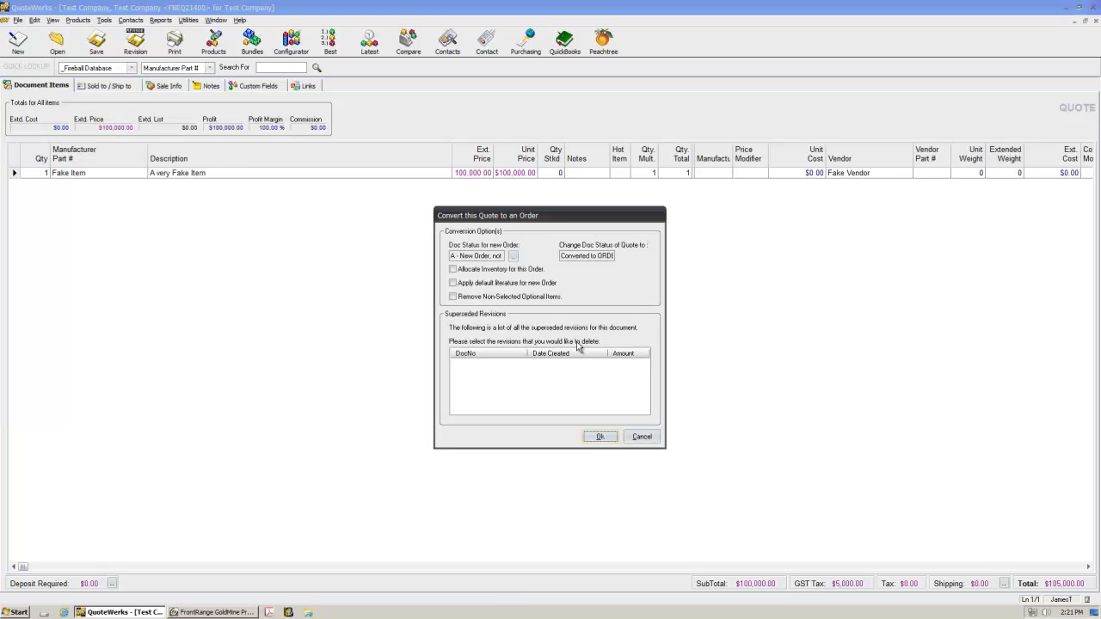
click(600, 437)
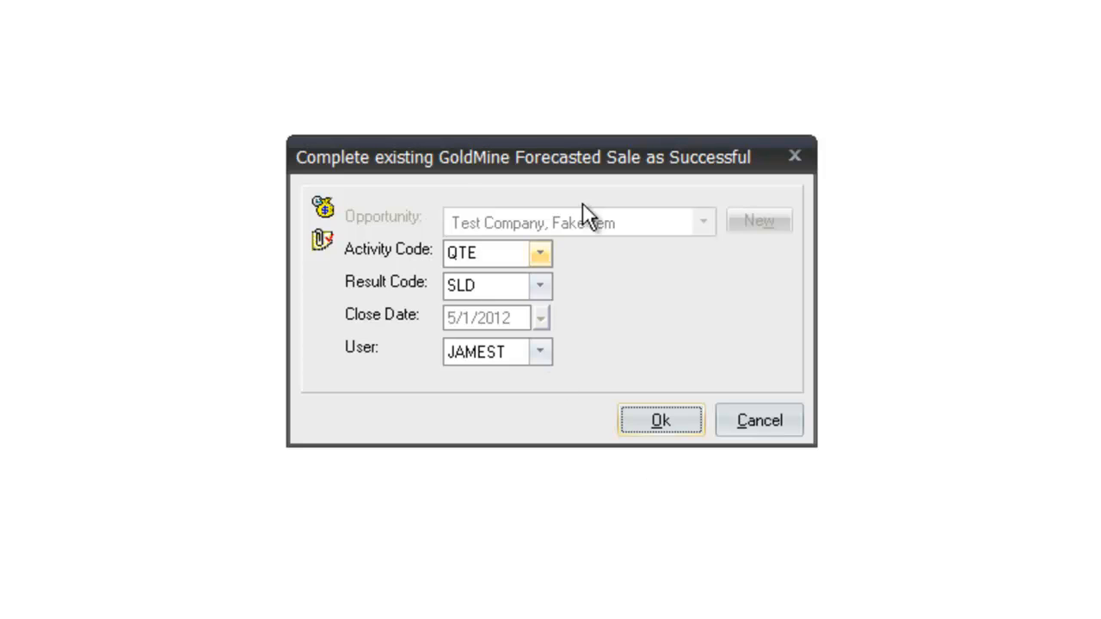
click(657, 420)
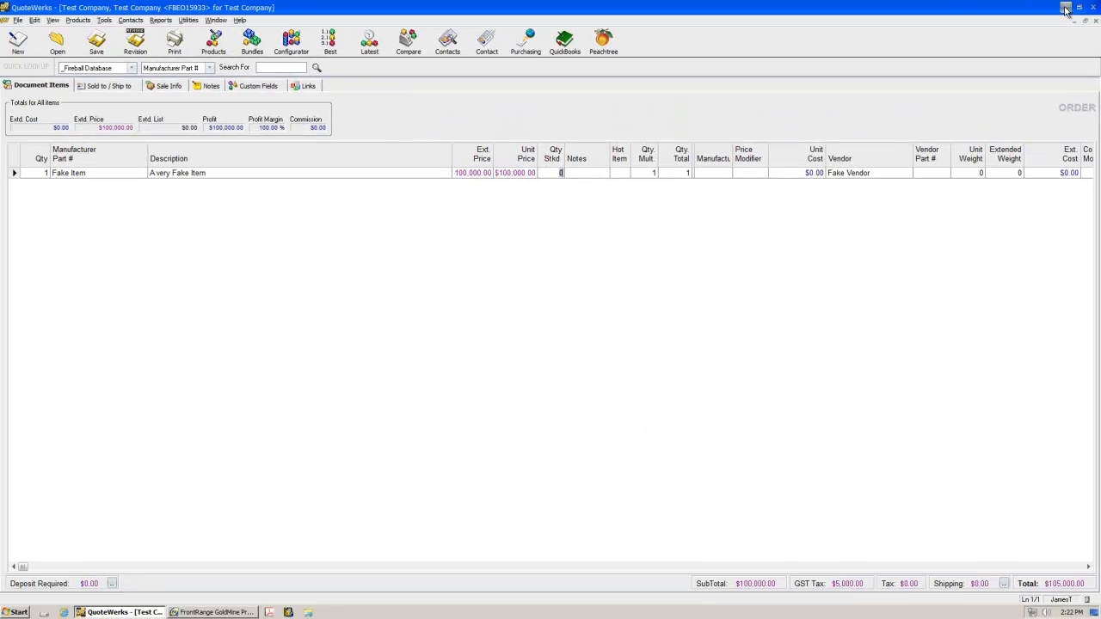
Step: Return to the GoldMine opportunity and review its pending and history records, including the sale entry
click(1065, 8)
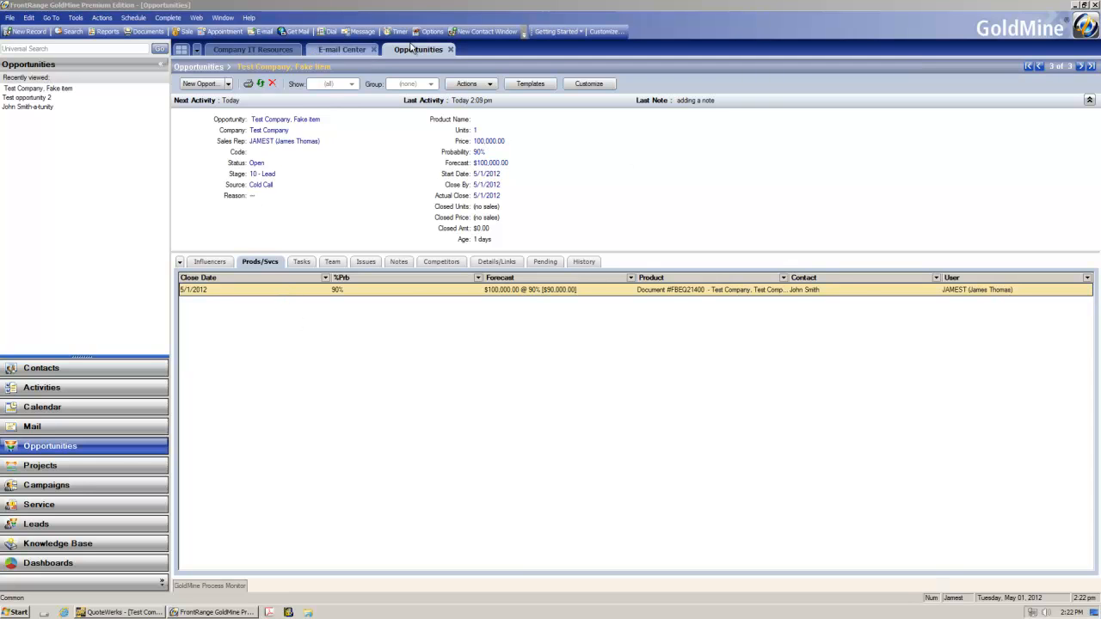
click(450, 49)
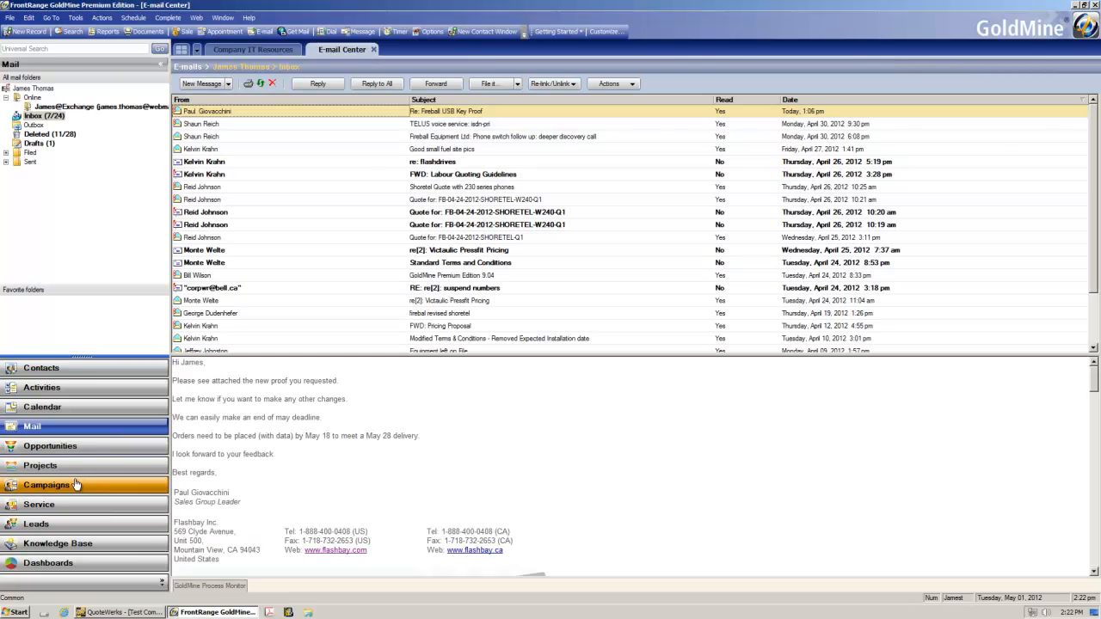
click(69, 445)
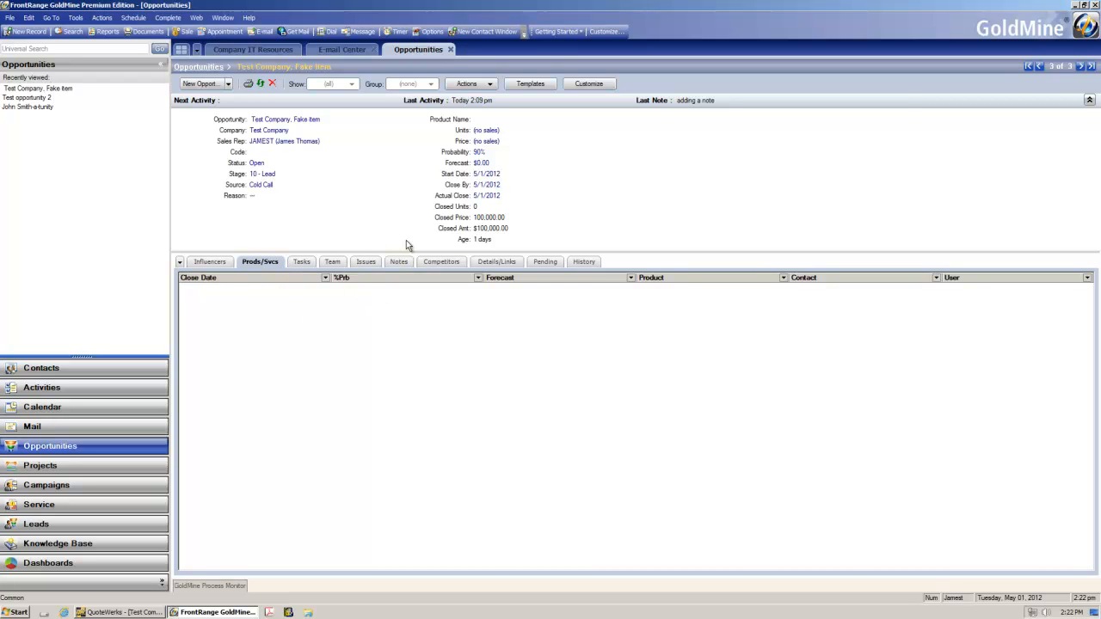
click(545, 263)
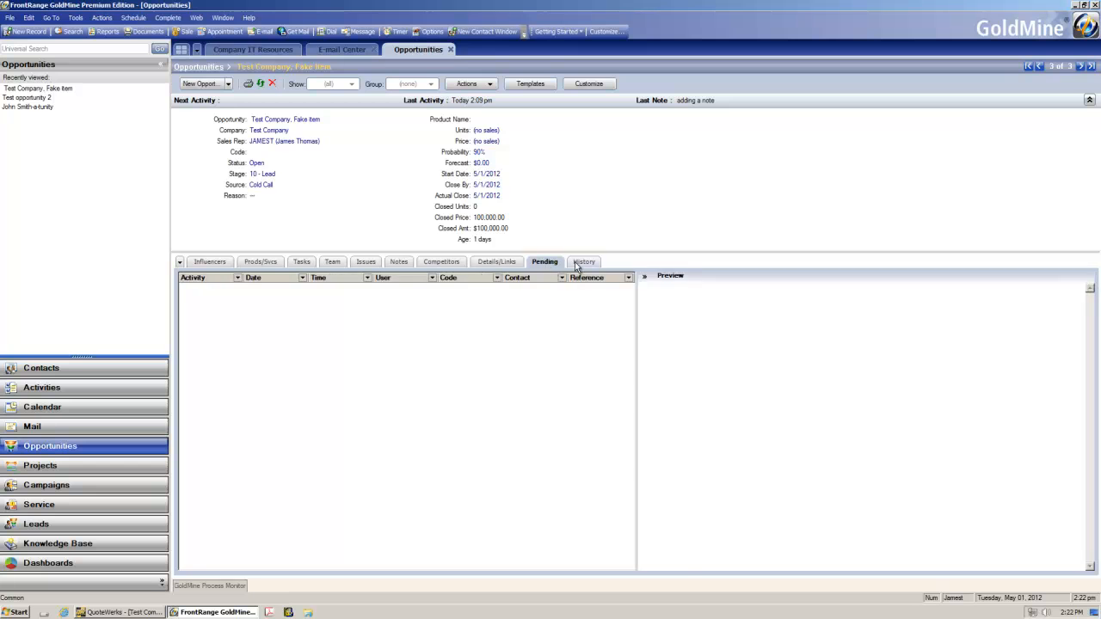
click(579, 264)
click(387, 318)
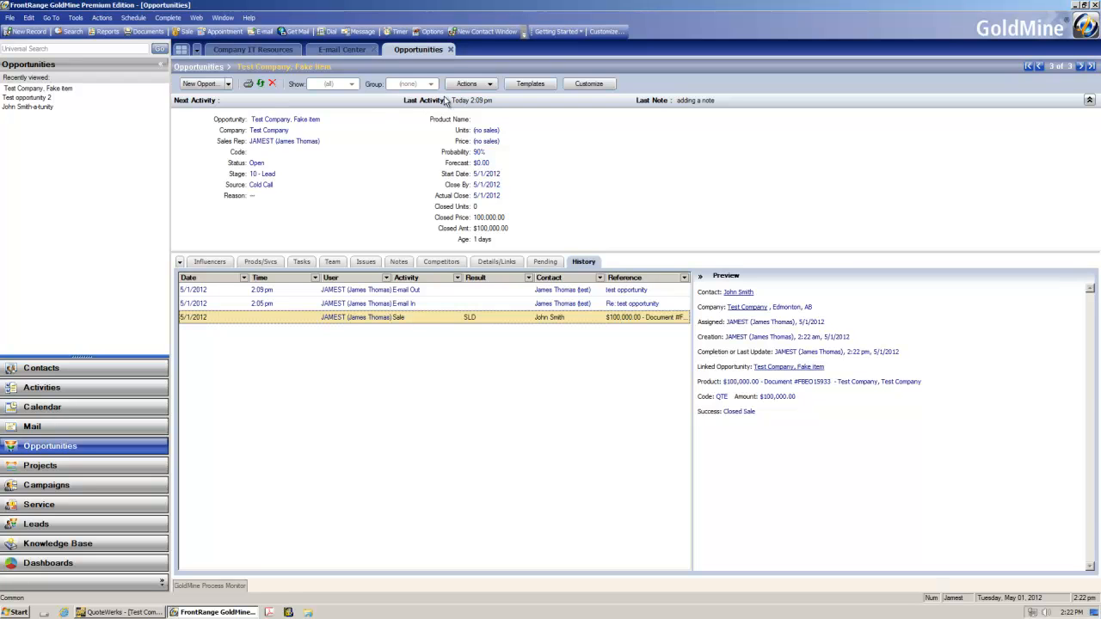
Step: Open the opportunities list and show the opportunities of all managers
click(473, 86)
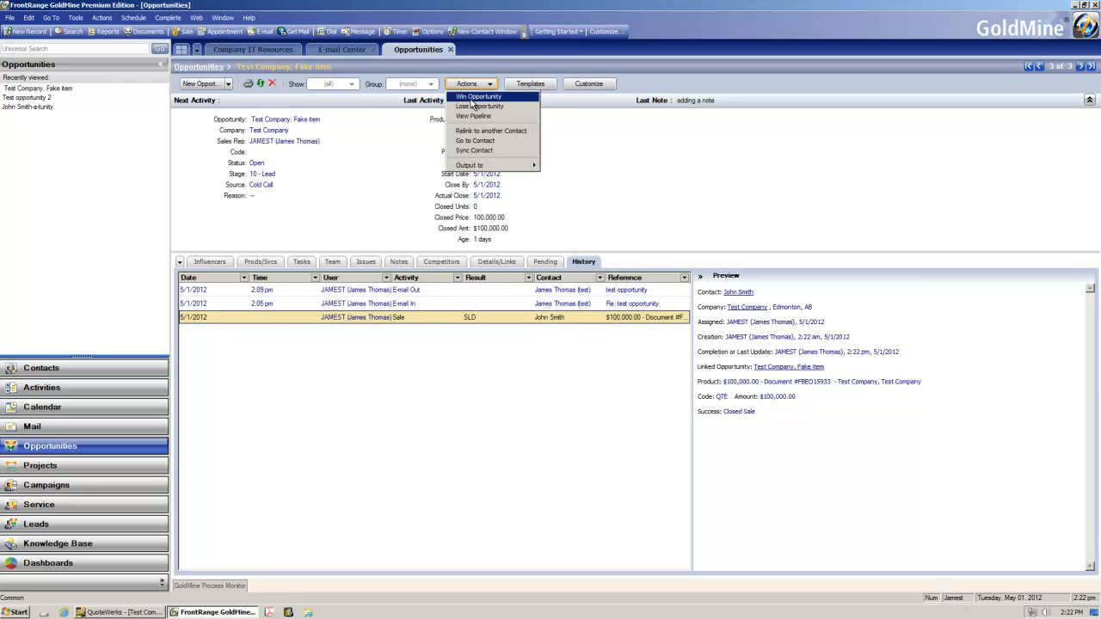
click(423, 147)
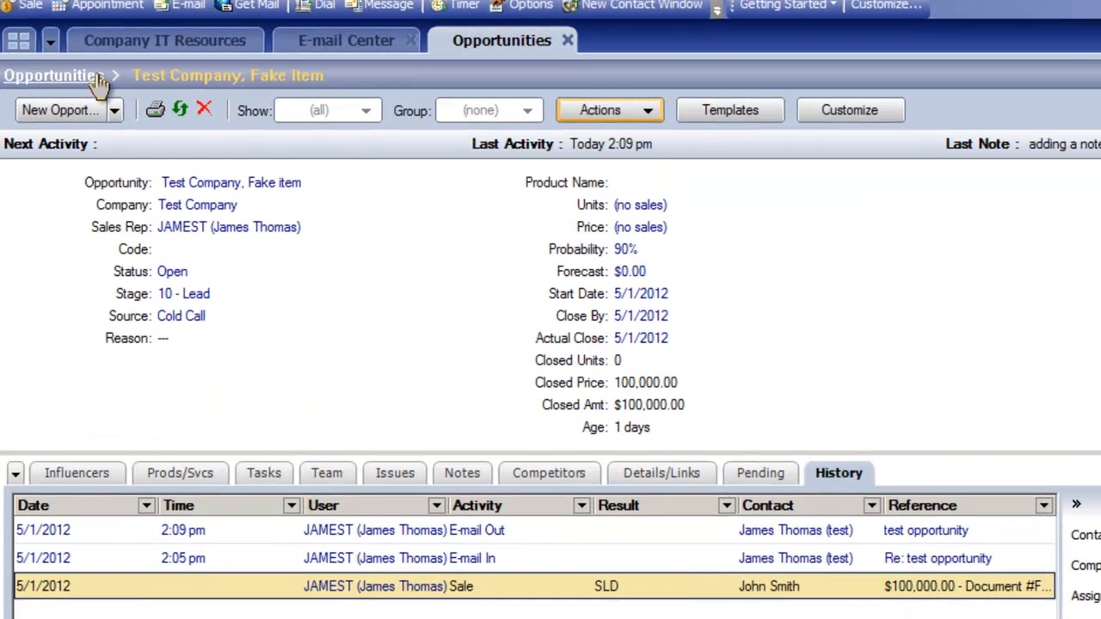
click(98, 78)
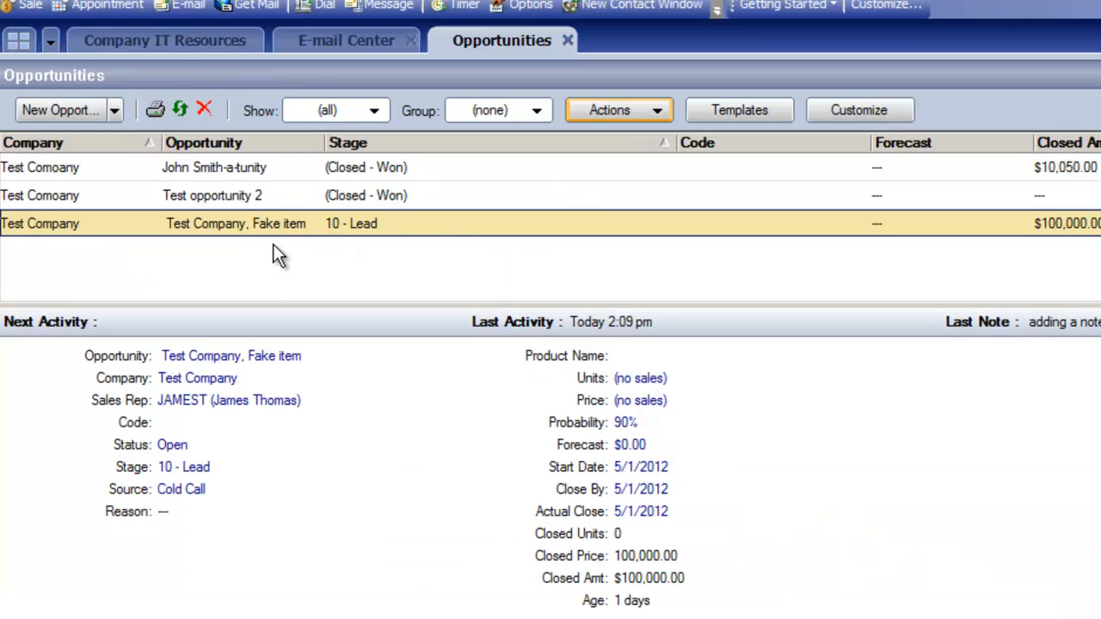
click(373, 111)
click(360, 137)
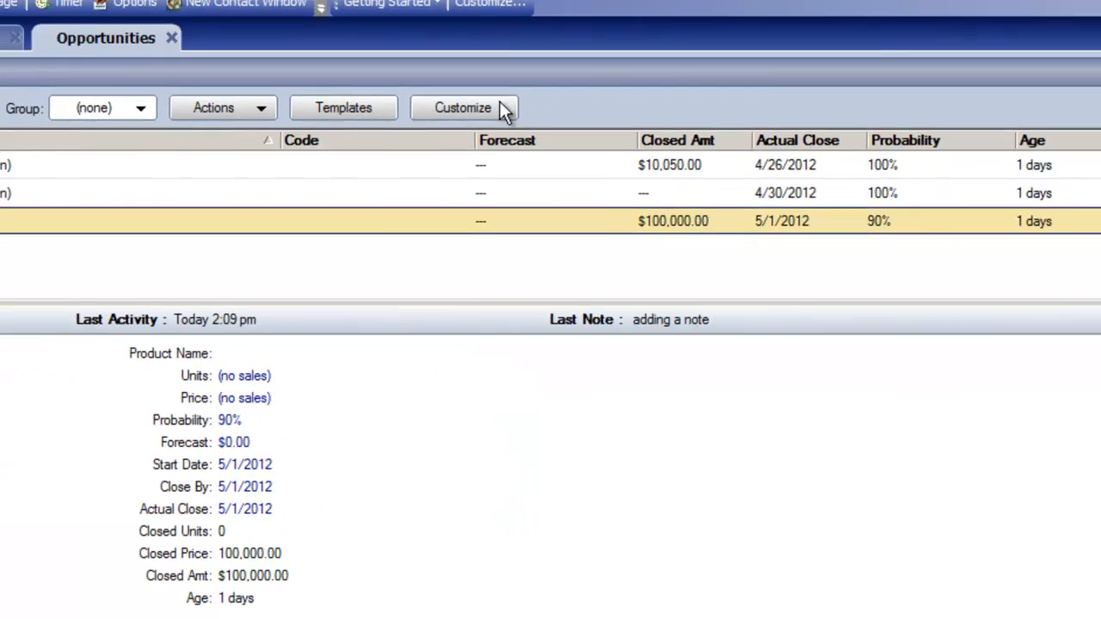
click(1028, 67)
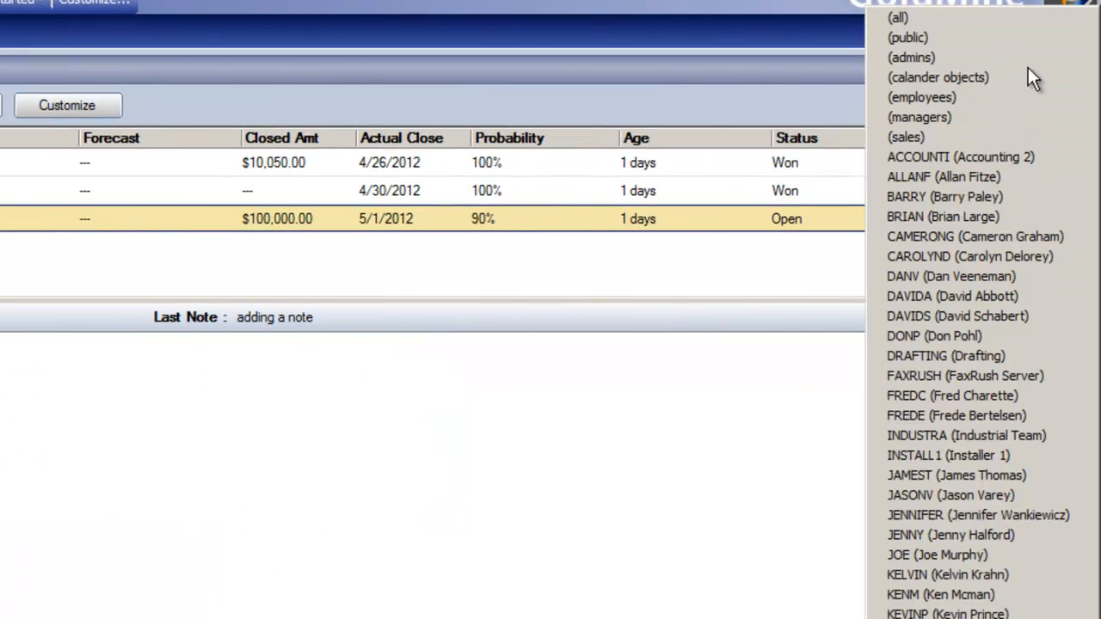
click(960, 25)
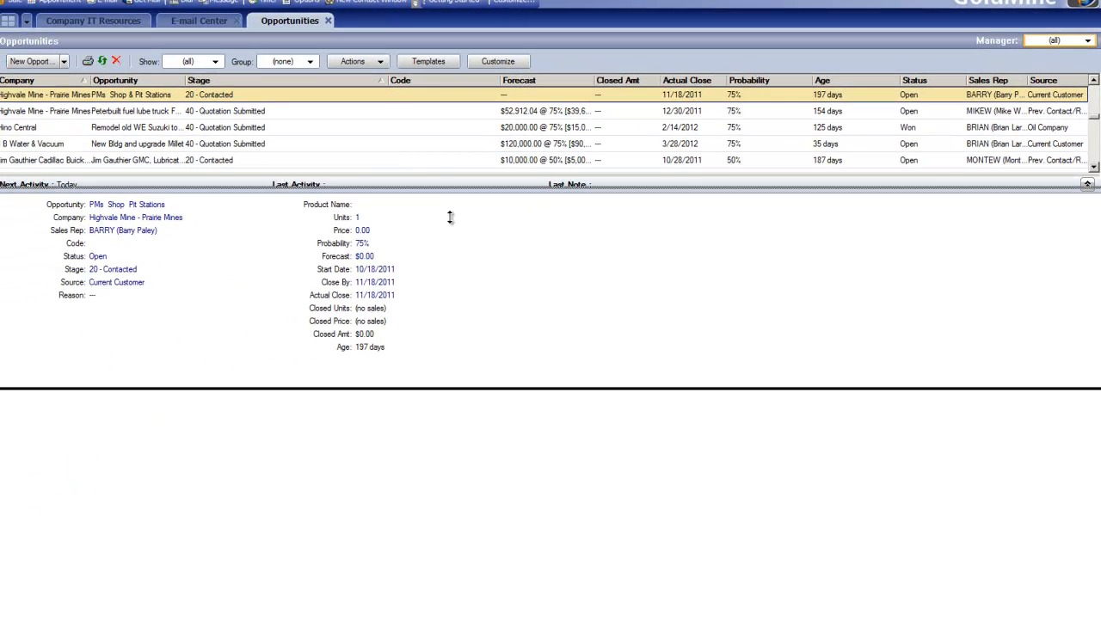
drag(449, 217, 433, 348)
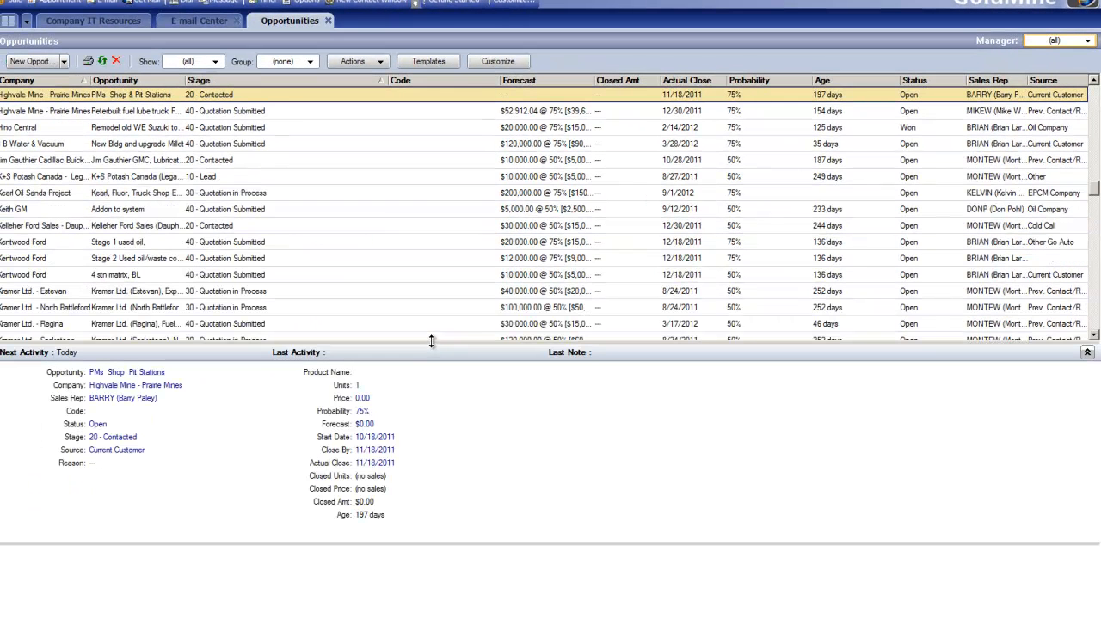
click(1075, 43)
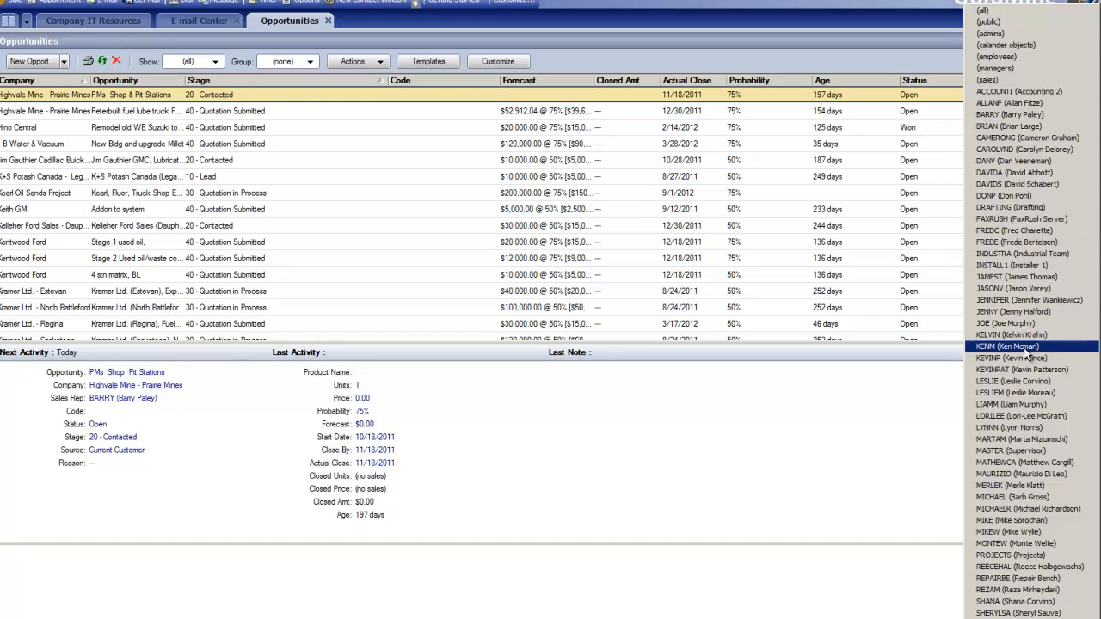
click(1017, 277)
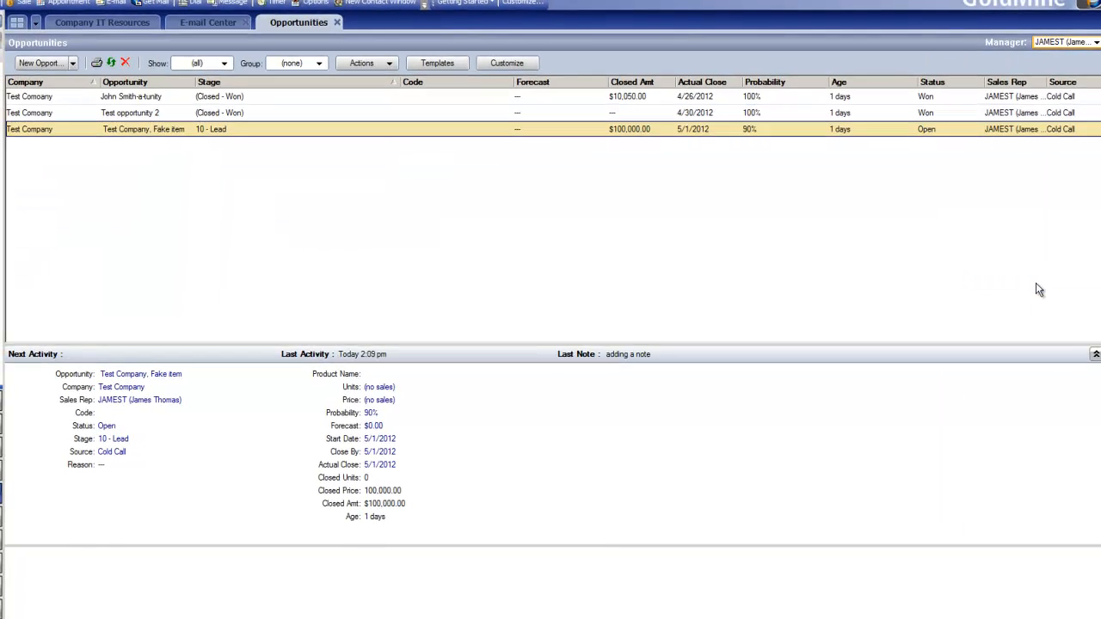
click(225, 65)
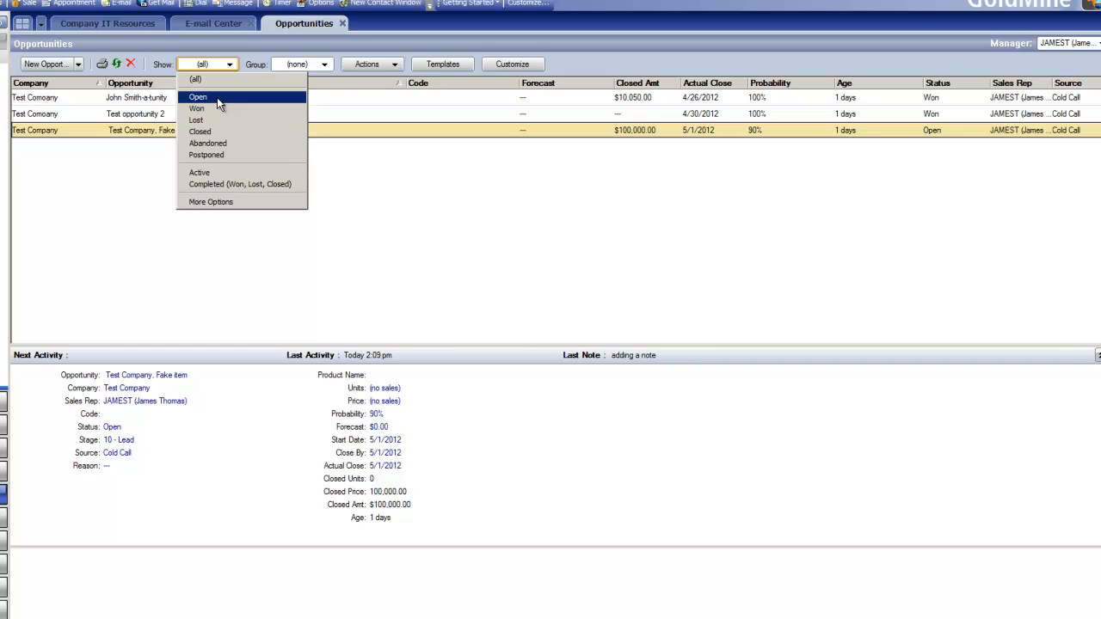
click(216, 97)
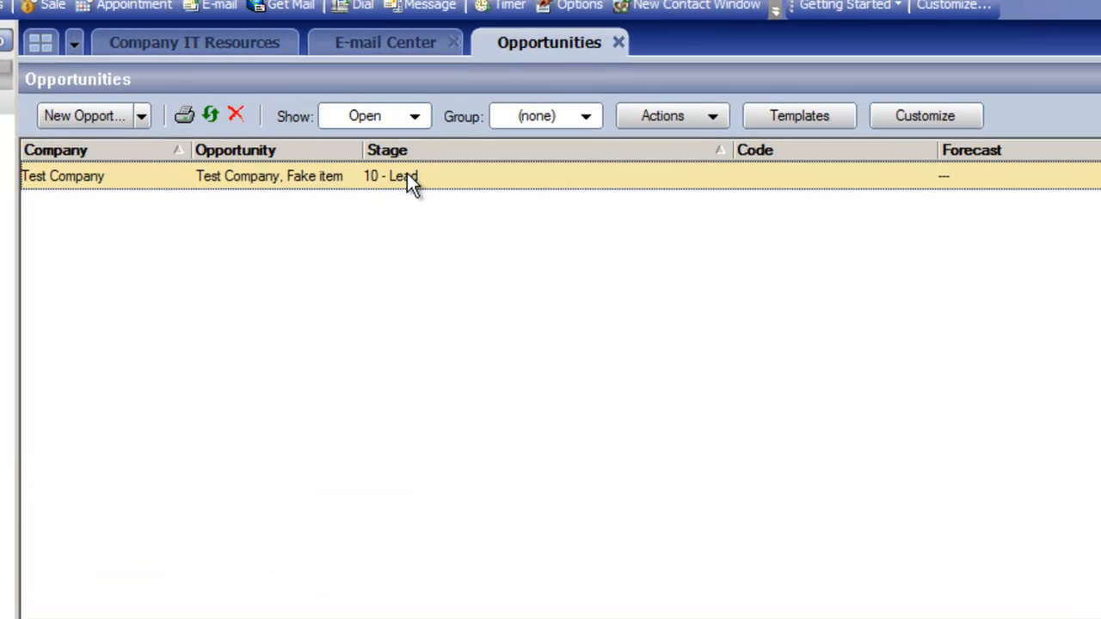
Step: Convert the Test Company, Fake item opportunity to a project, entering Being Awesome as the win reason
right_click(317, 134)
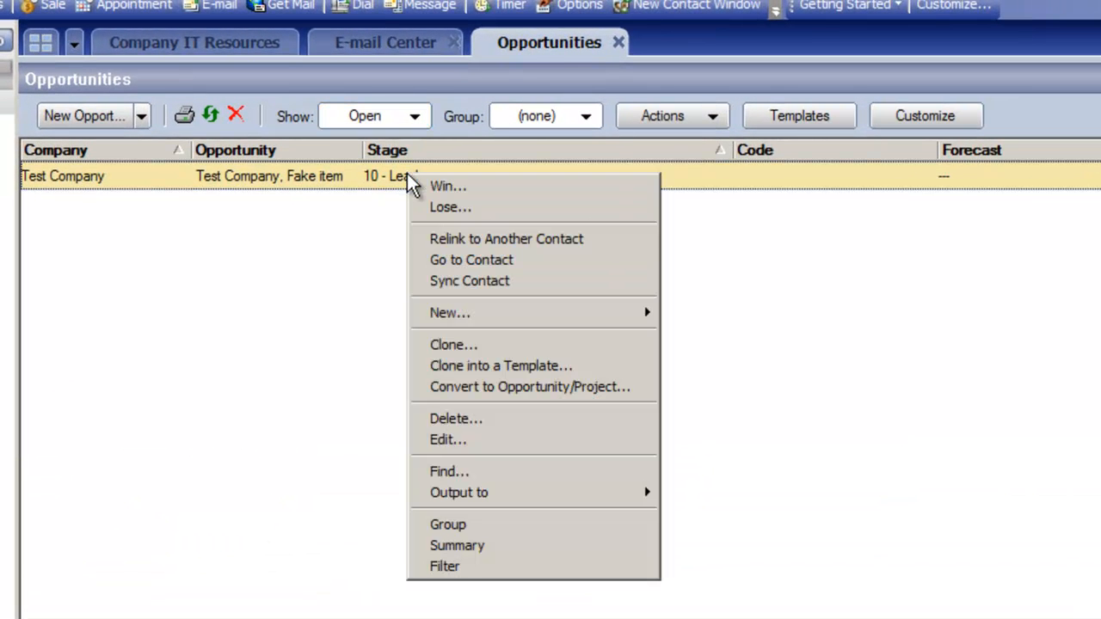
click(612, 393)
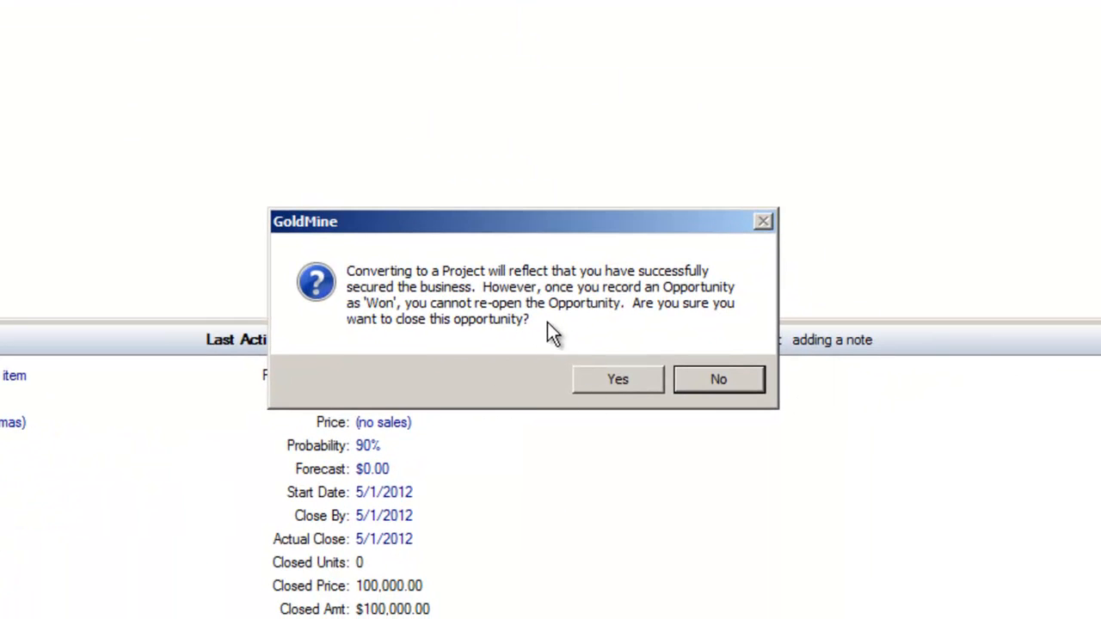
click(617, 380)
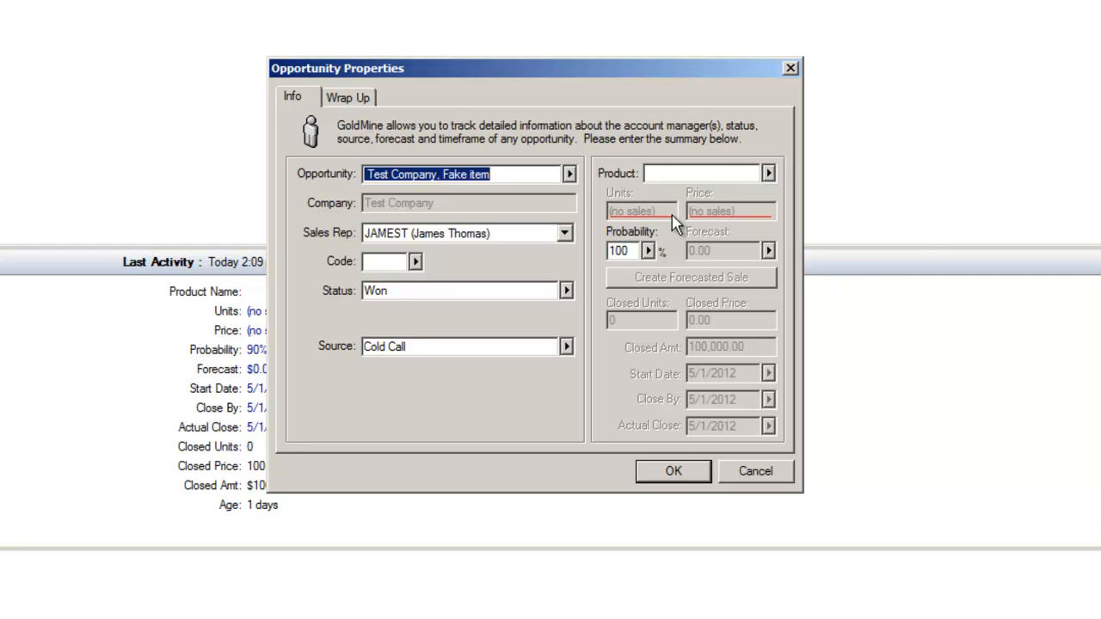
click(368, 98)
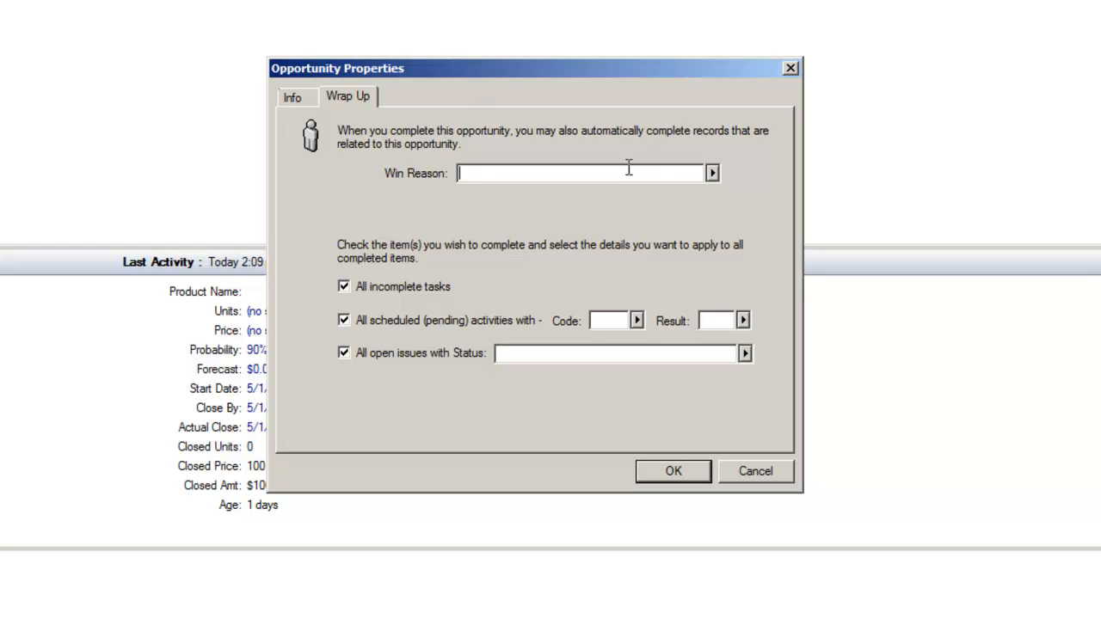
text(Being Awesome)
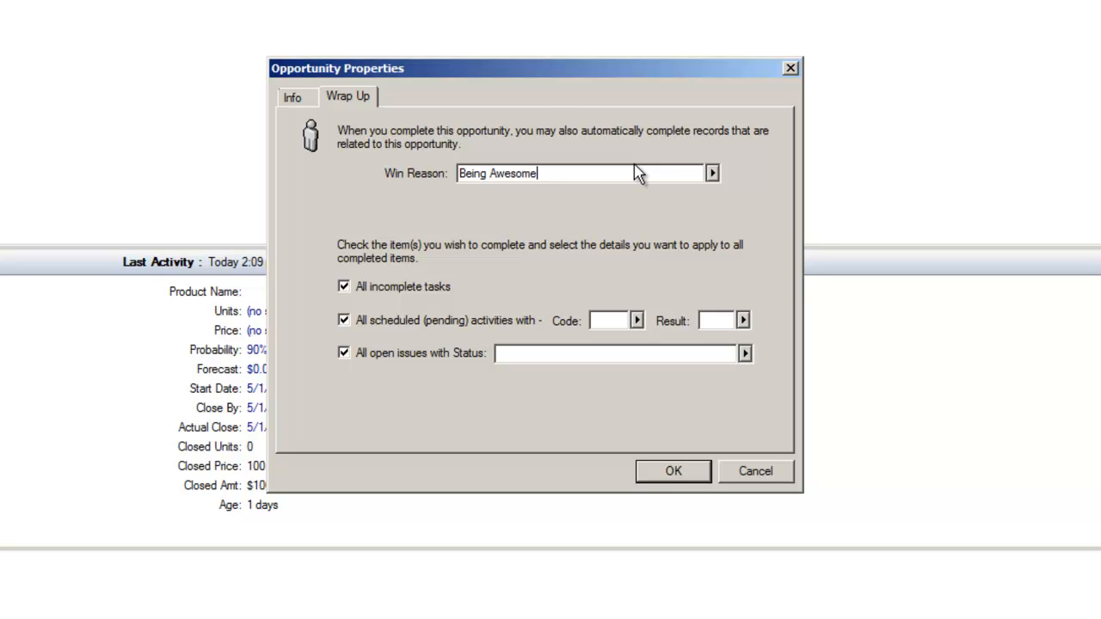
click(664, 479)
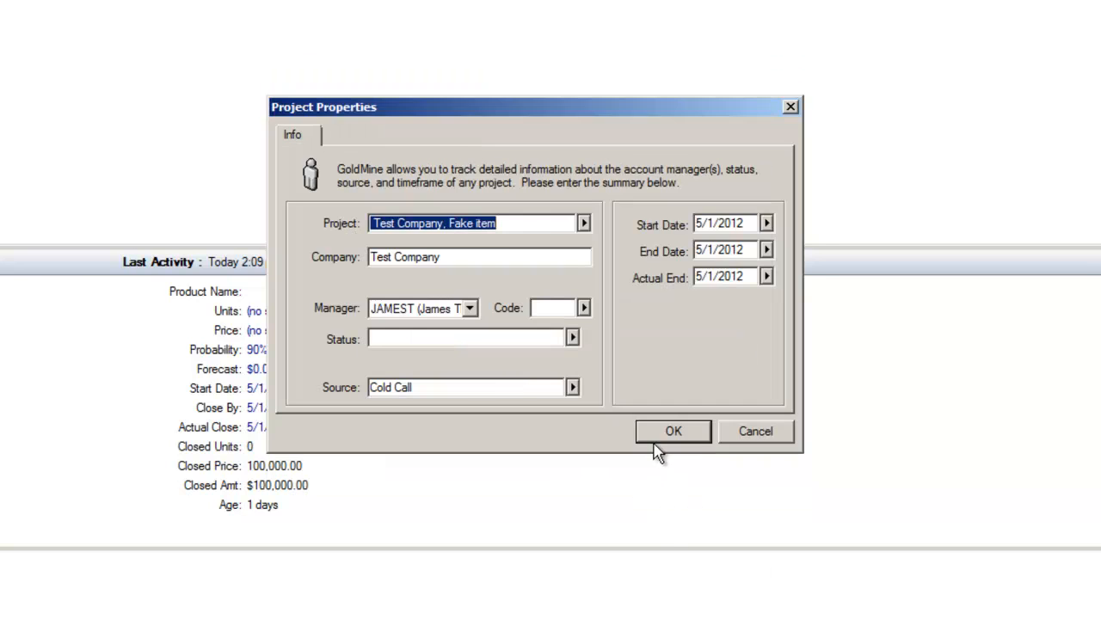
click(685, 437)
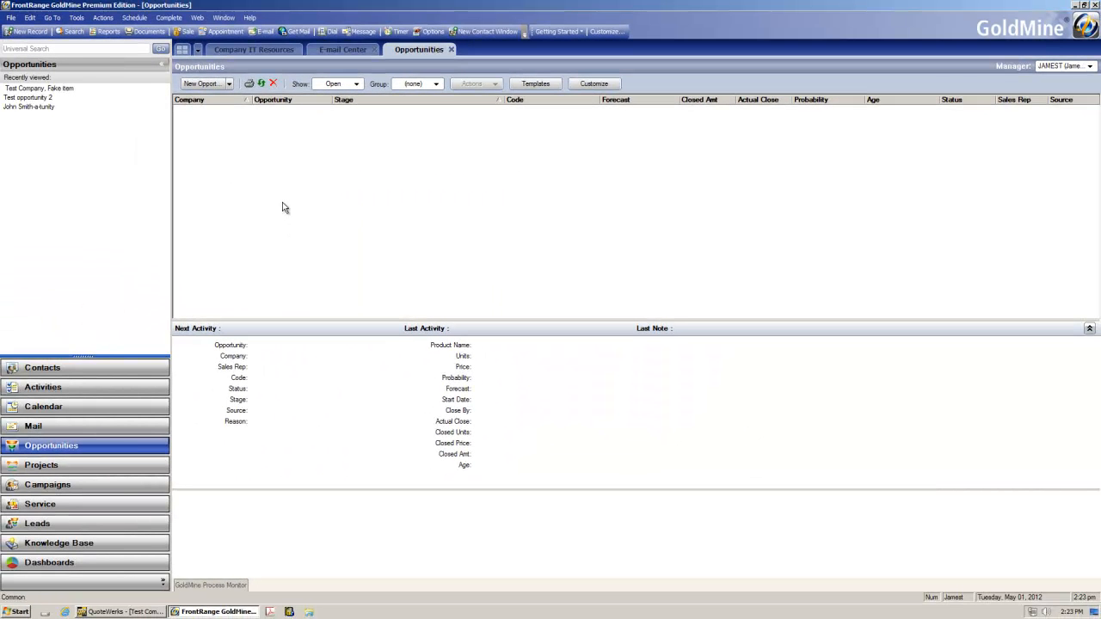
Step: Open the Projects list, show all projects, and open the Test Company, Fake item project
click(450, 49)
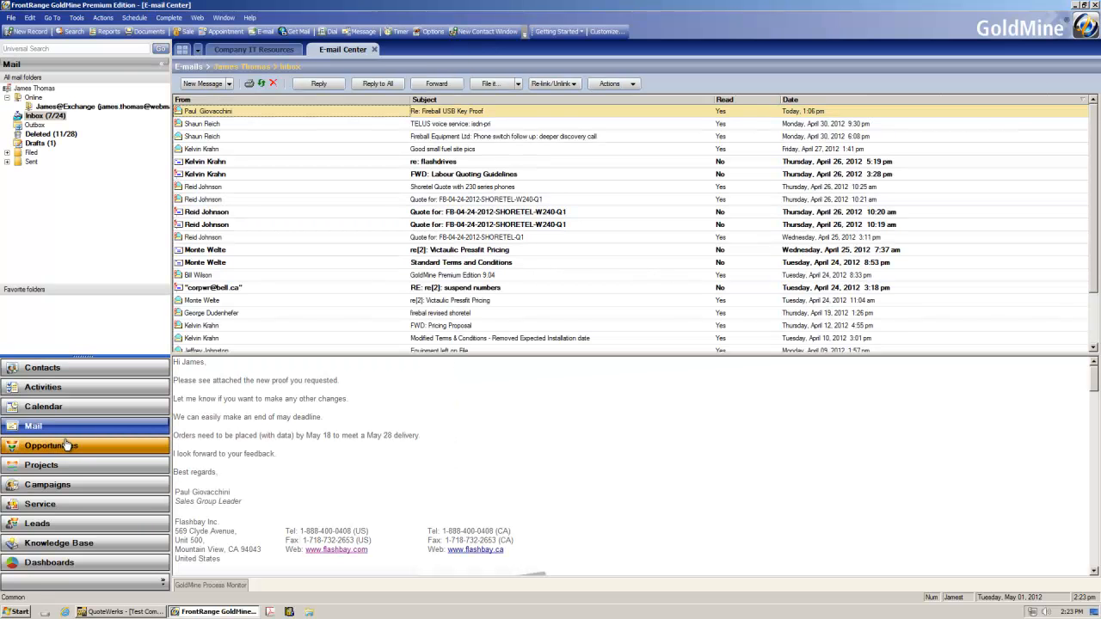
click(63, 465)
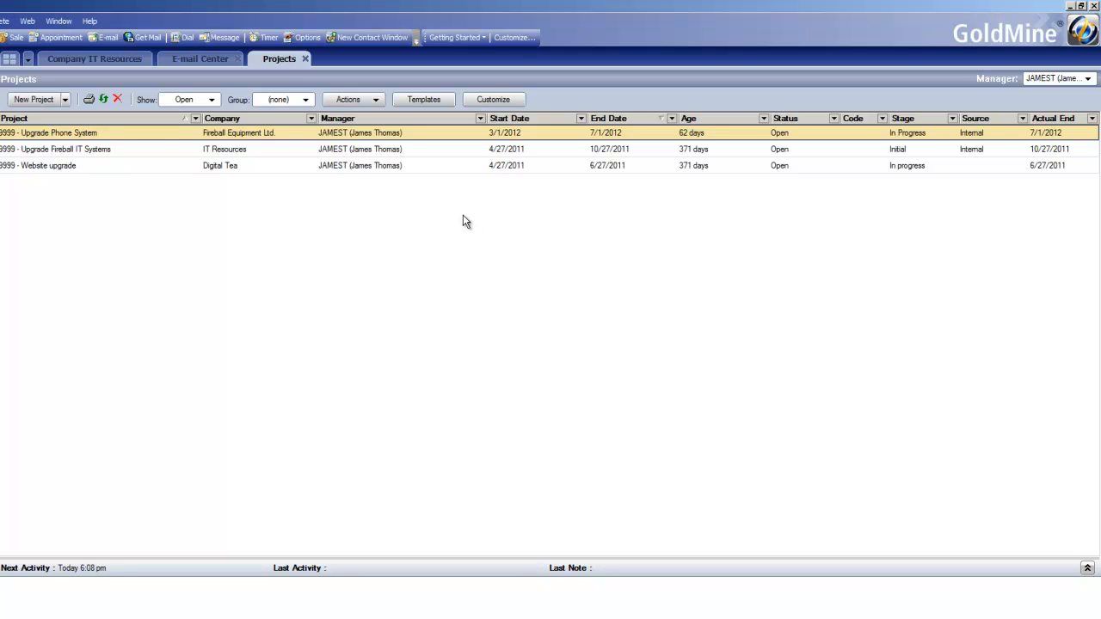
click(205, 100)
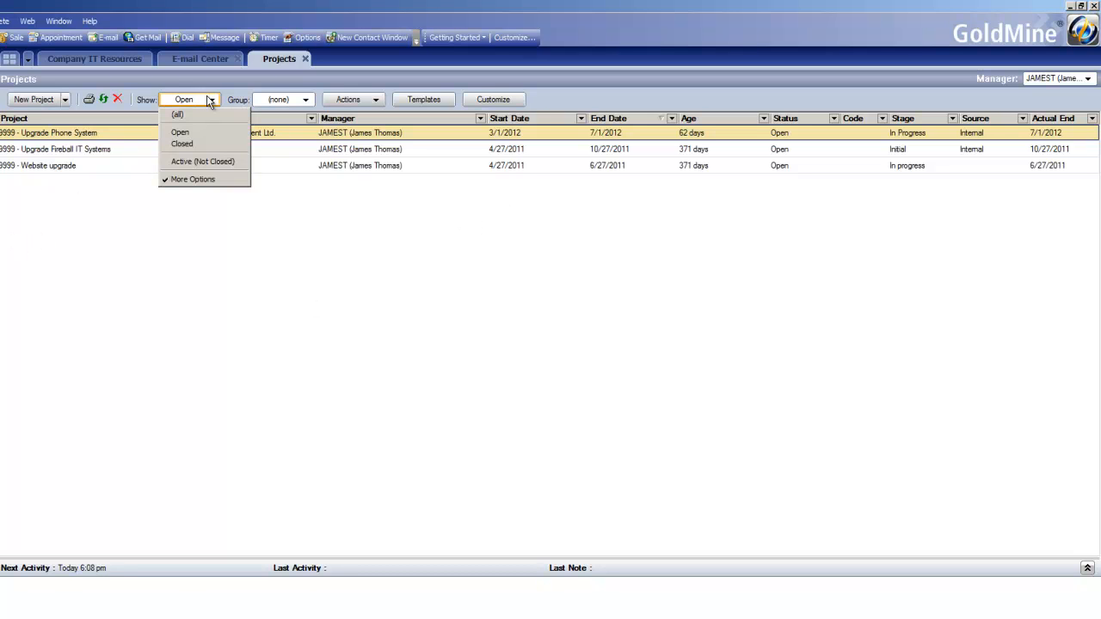
click(209, 115)
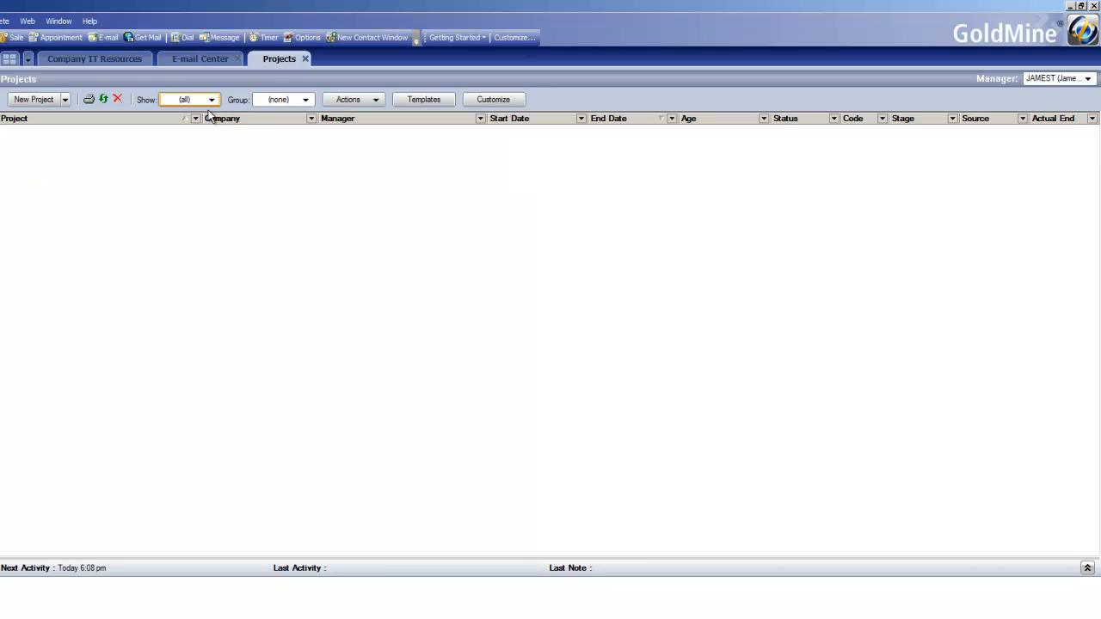
click(222, 152)
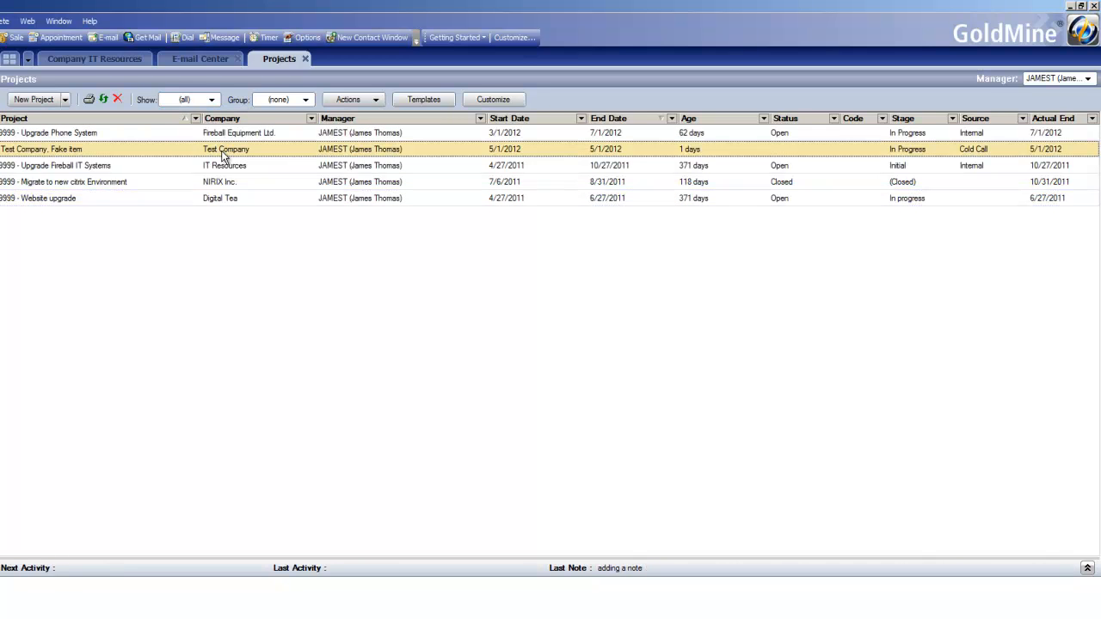
click(198, 101)
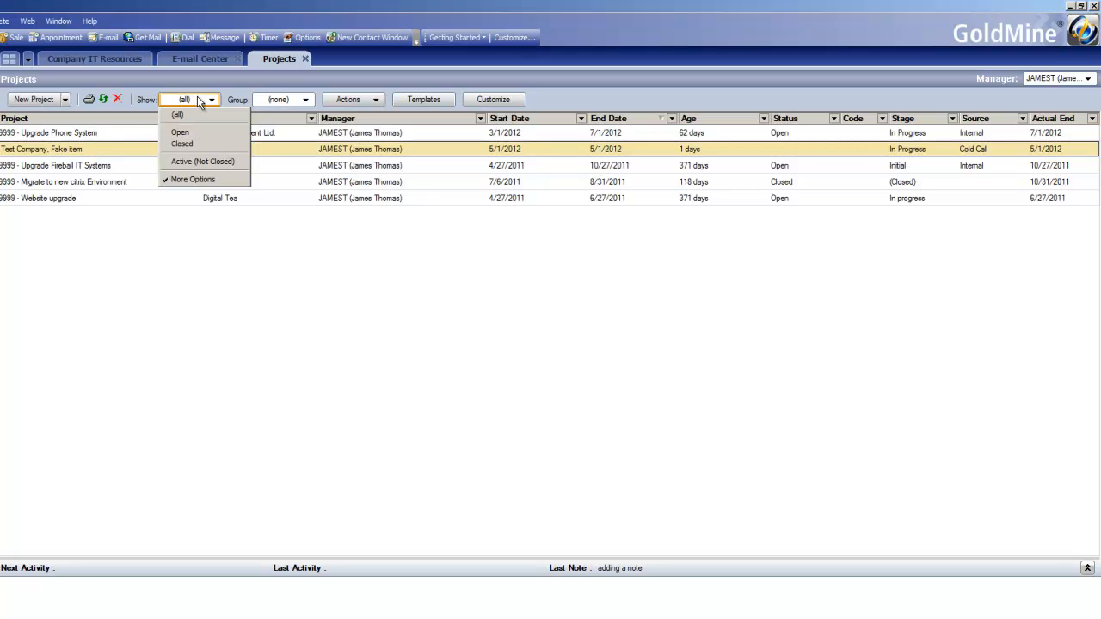
click(785, 153)
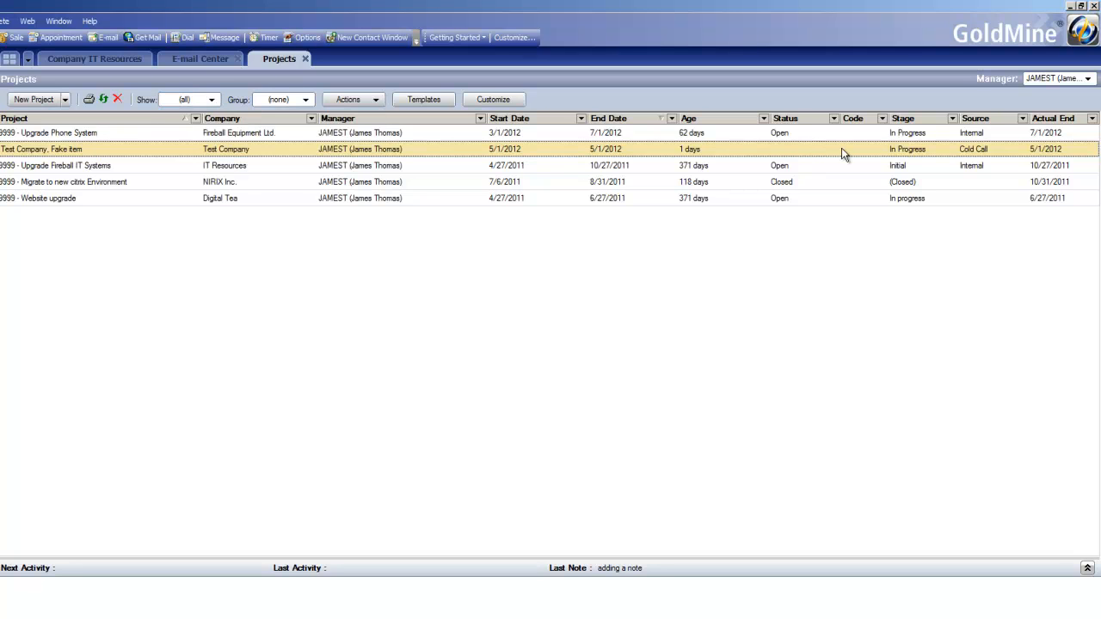
double_click(359, 152)
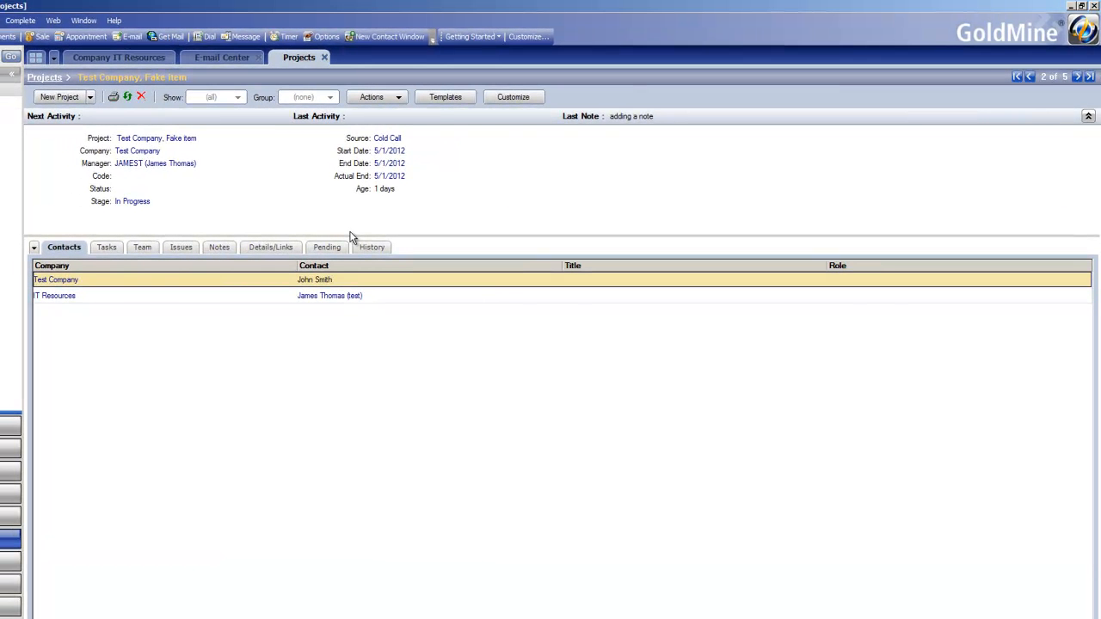
Step: Review the project's contacts, tasks, team, issues, notes, details/links, pending and history records
click(97, 298)
click(102, 282)
click(102, 298)
click(109, 283)
click(106, 294)
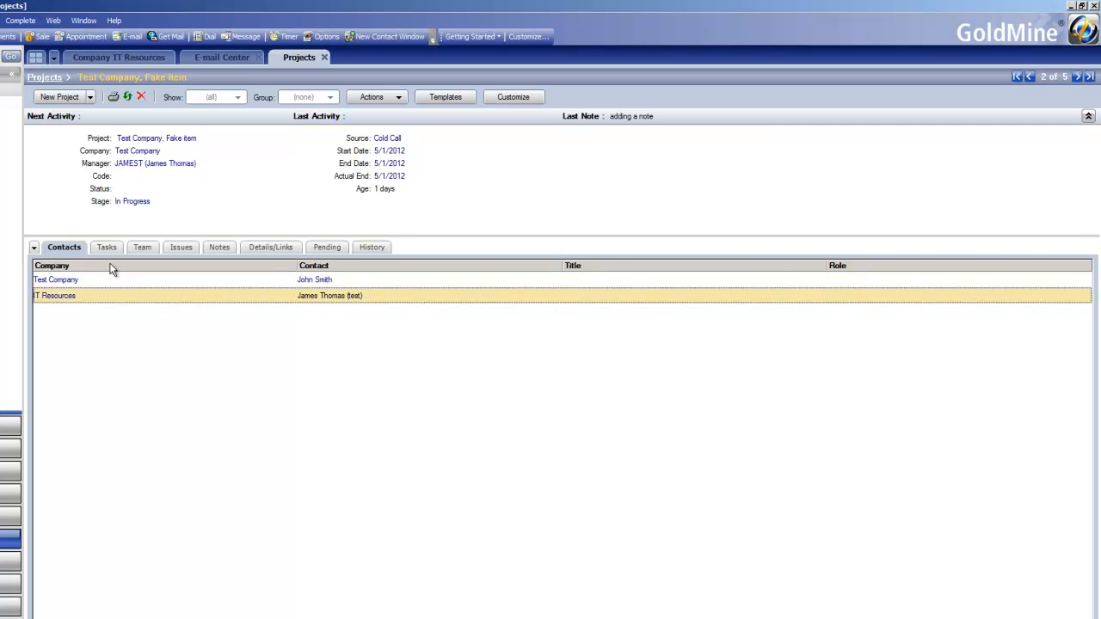
click(107, 247)
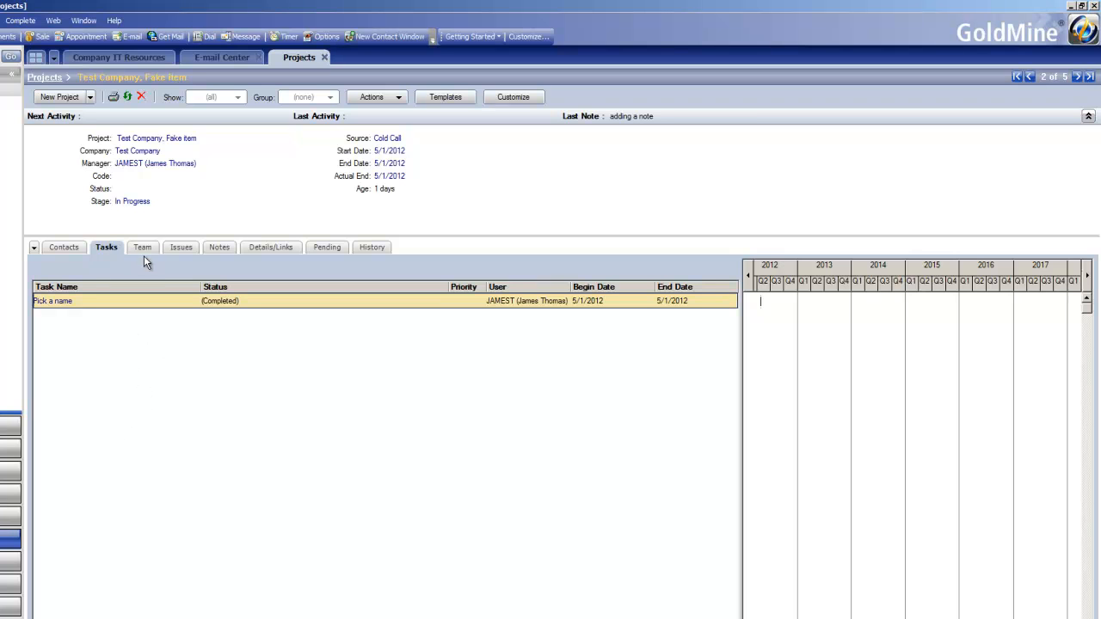
click(143, 247)
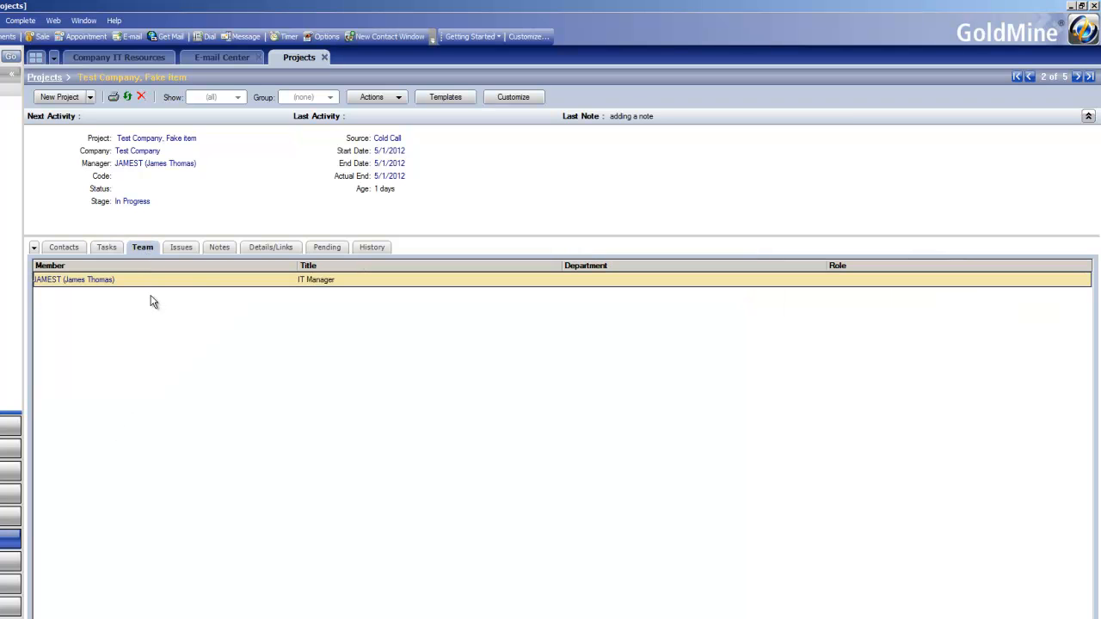
click(184, 249)
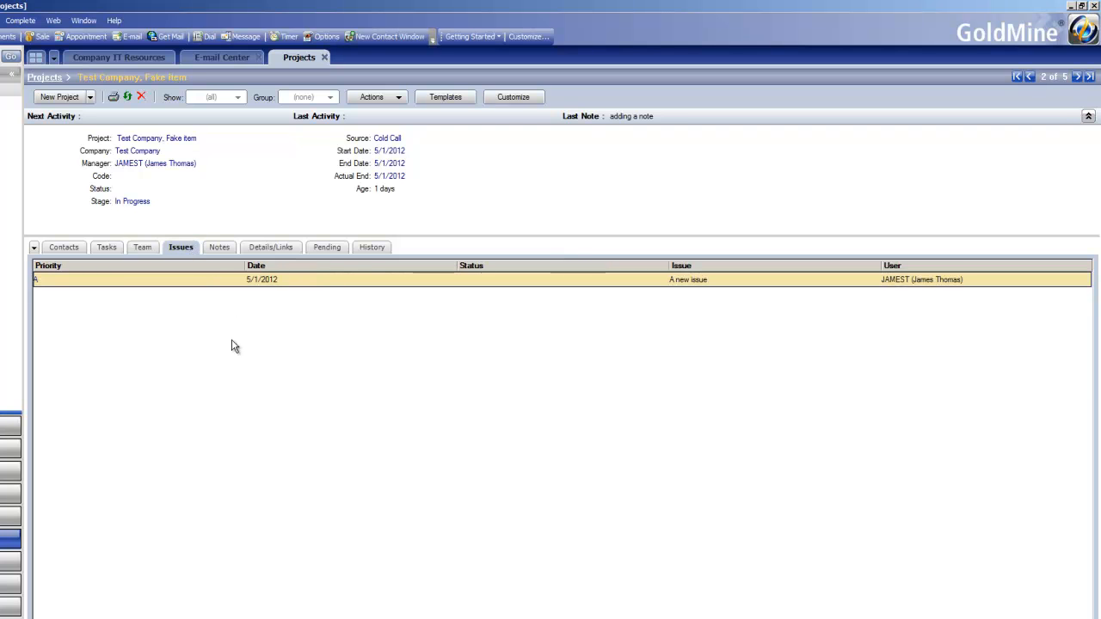
click(221, 247)
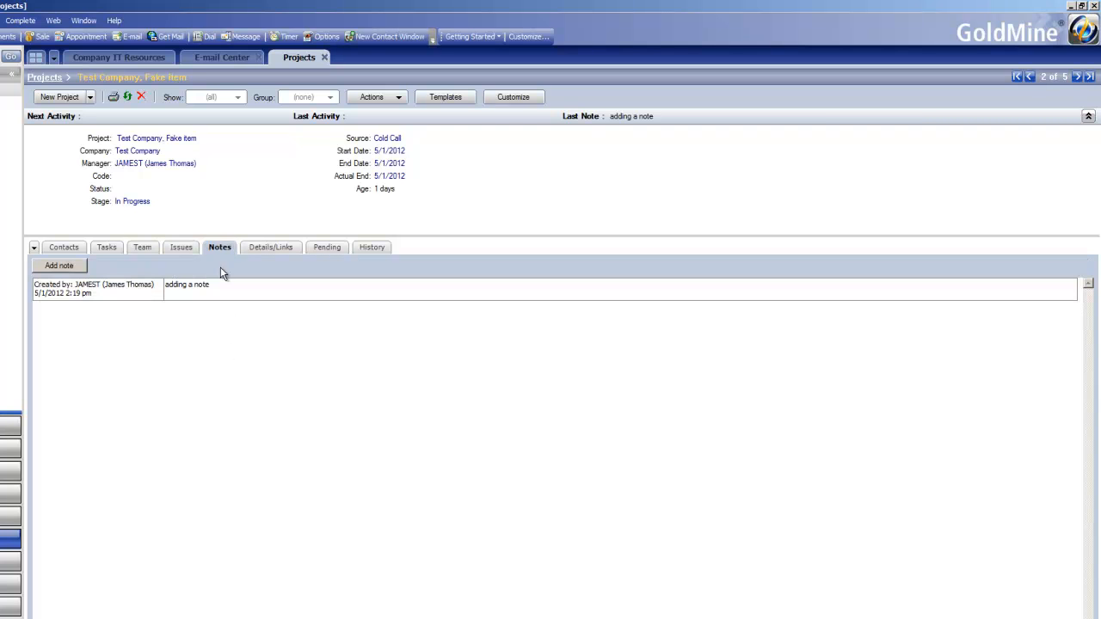
click(269, 246)
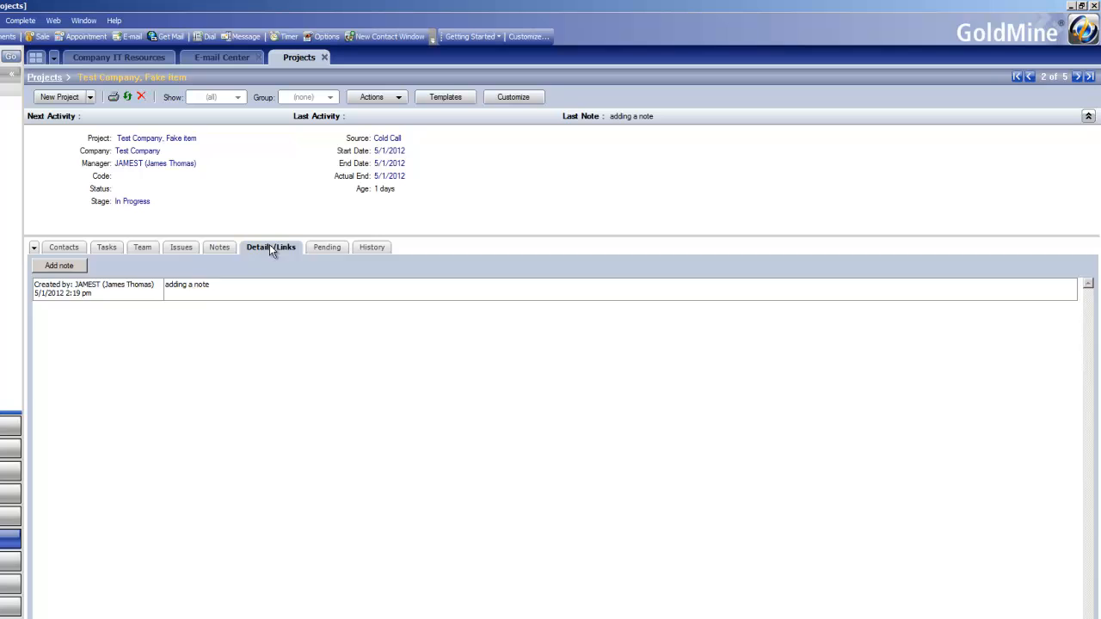
click(320, 249)
click(358, 249)
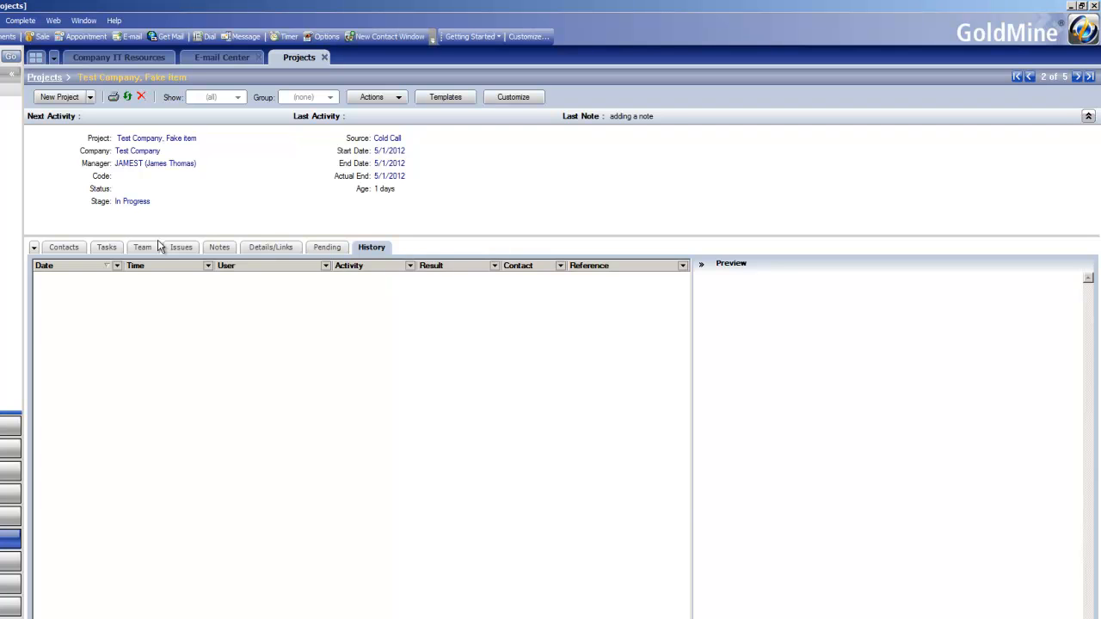
click(57, 248)
right_click(70, 340)
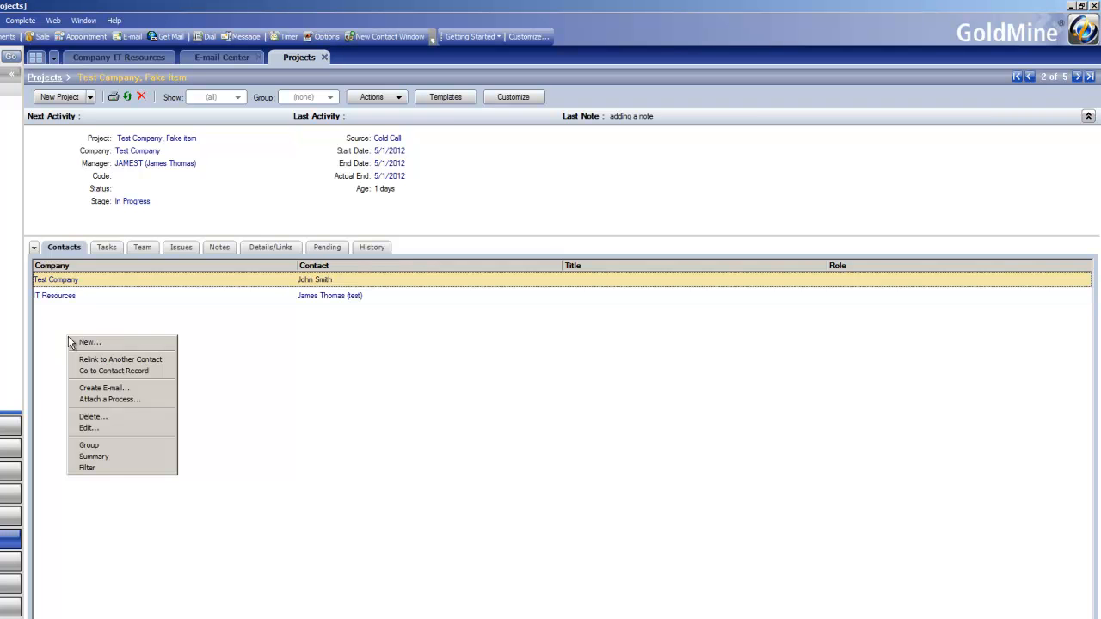
click(57, 347)
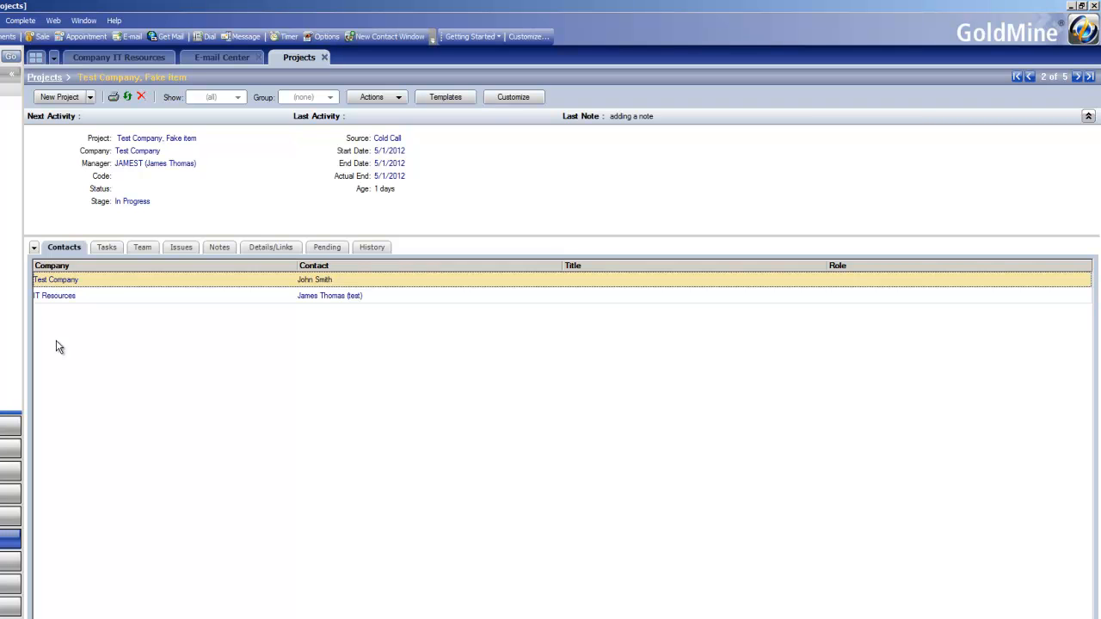
right_click(112, 326)
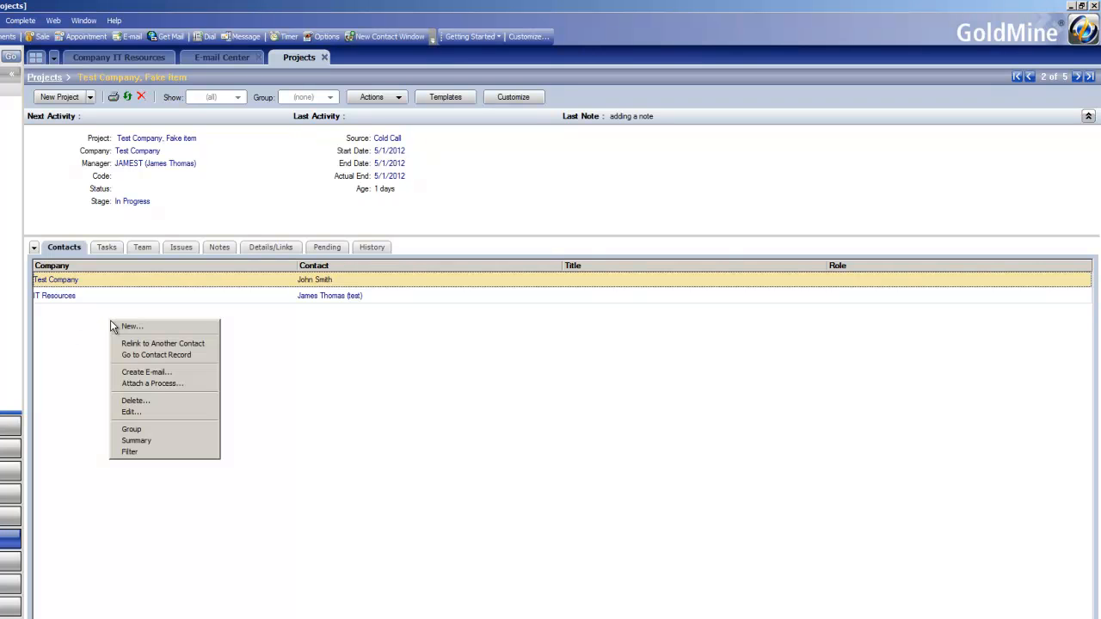
Step: Add user KENM as a new team member on the project
click(147, 248)
click(148, 249)
right_click(151, 325)
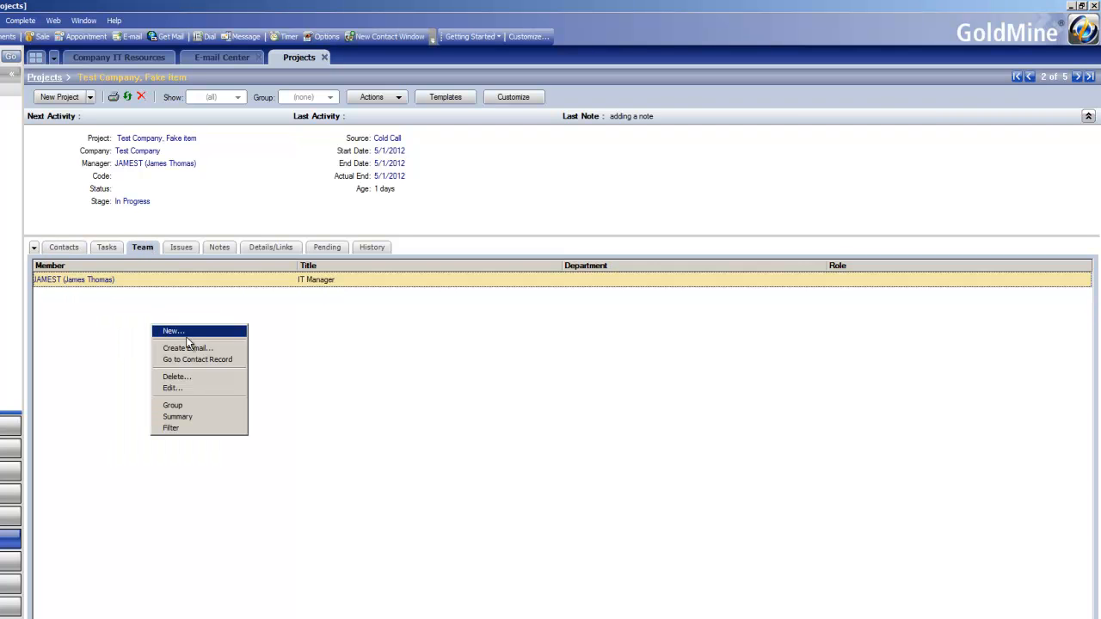
click(165, 332)
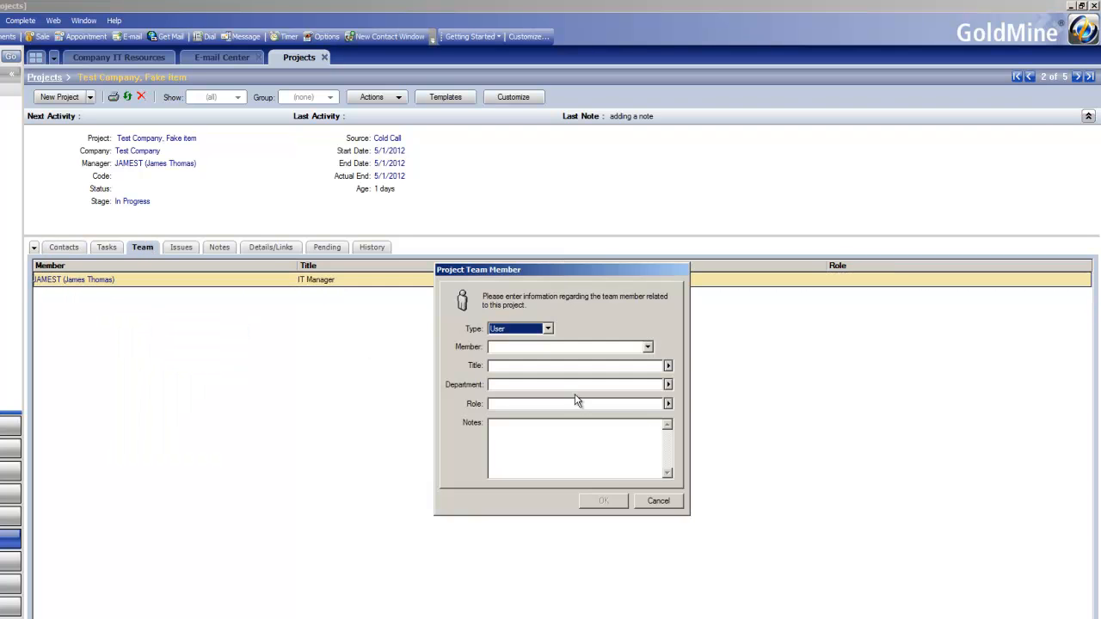
click(647, 347)
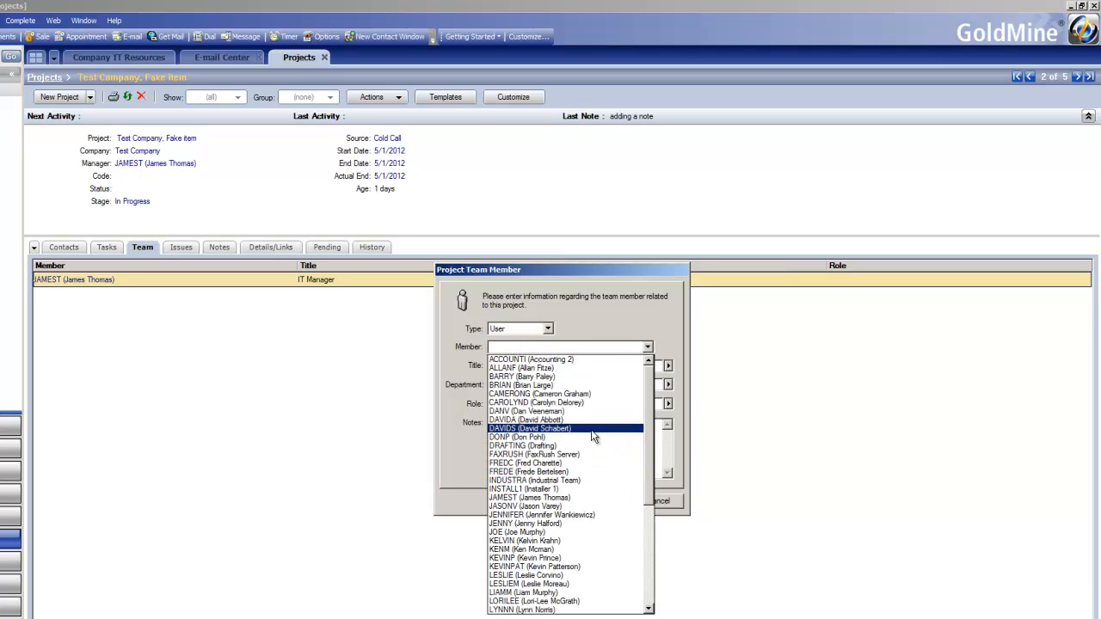
click(570, 550)
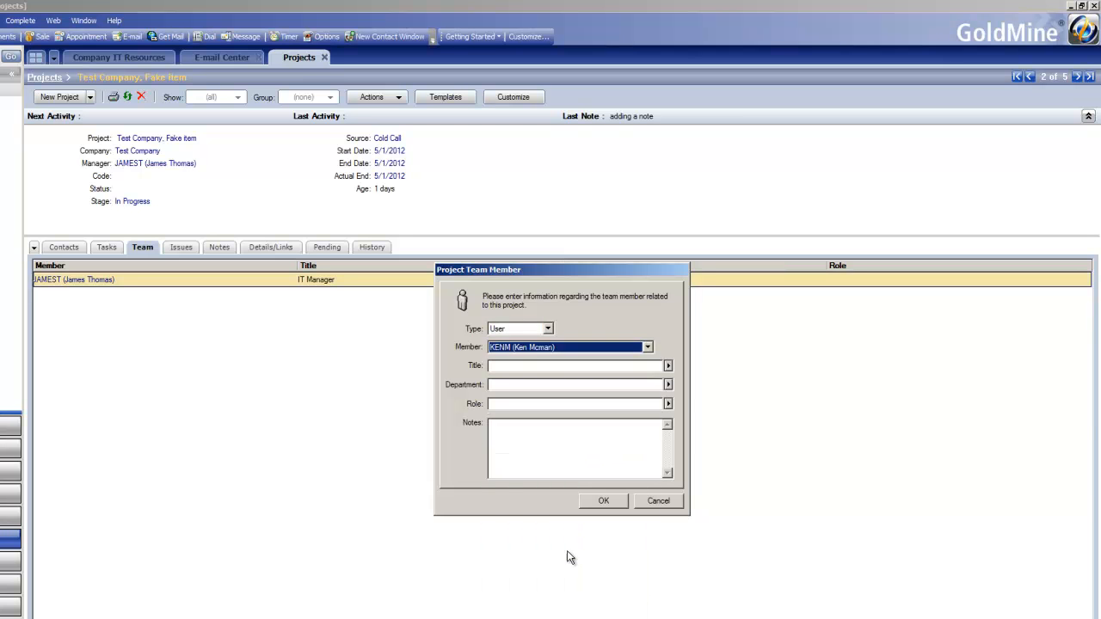
click(602, 501)
right_click(199, 331)
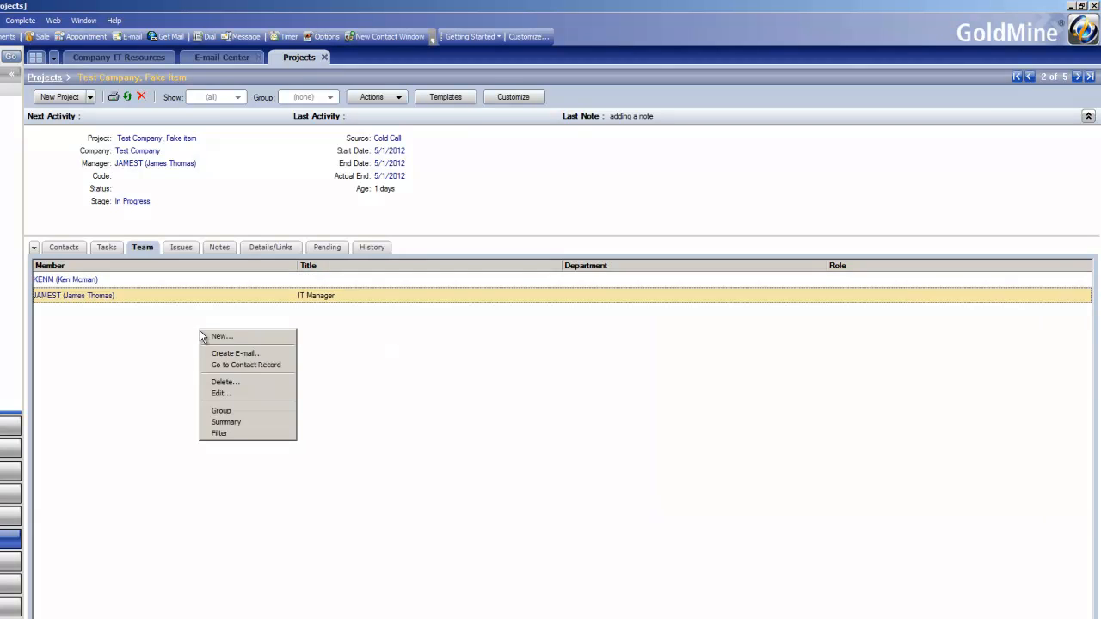
click(250, 336)
click(647, 346)
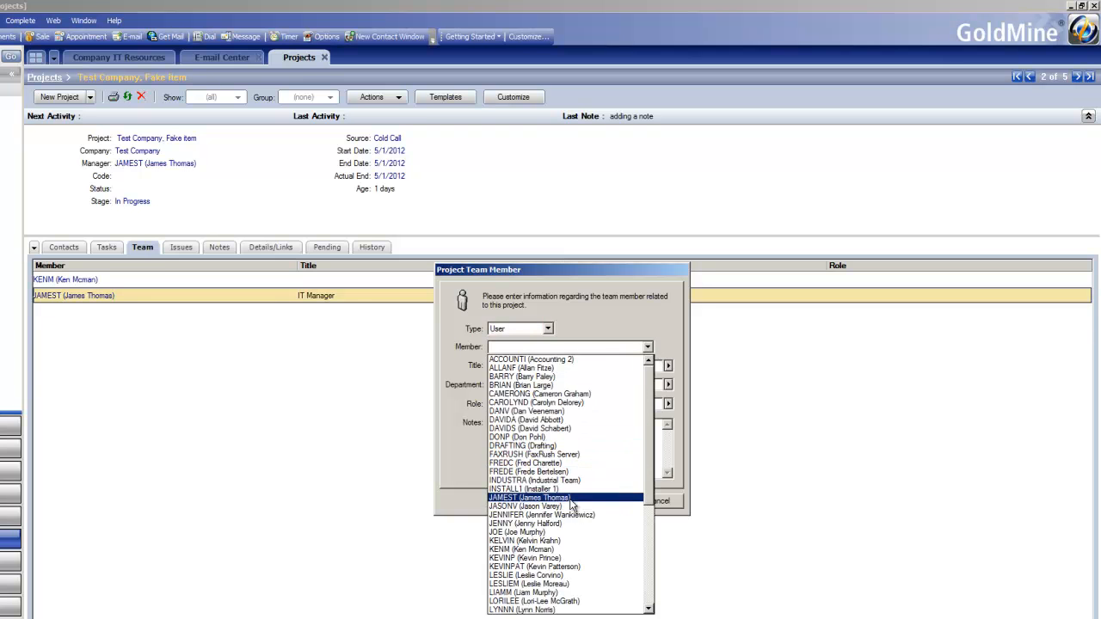
click(557, 585)
click(601, 502)
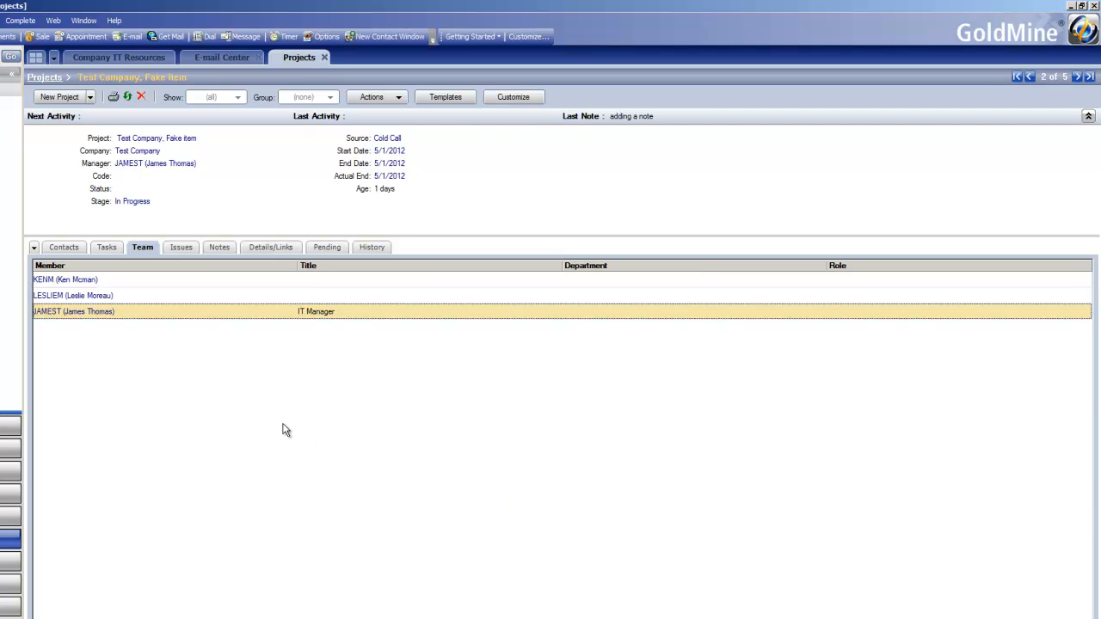
Step: Check the project's contacts and create a new e-mail from the IT Resources contact
click(105, 248)
click(63, 247)
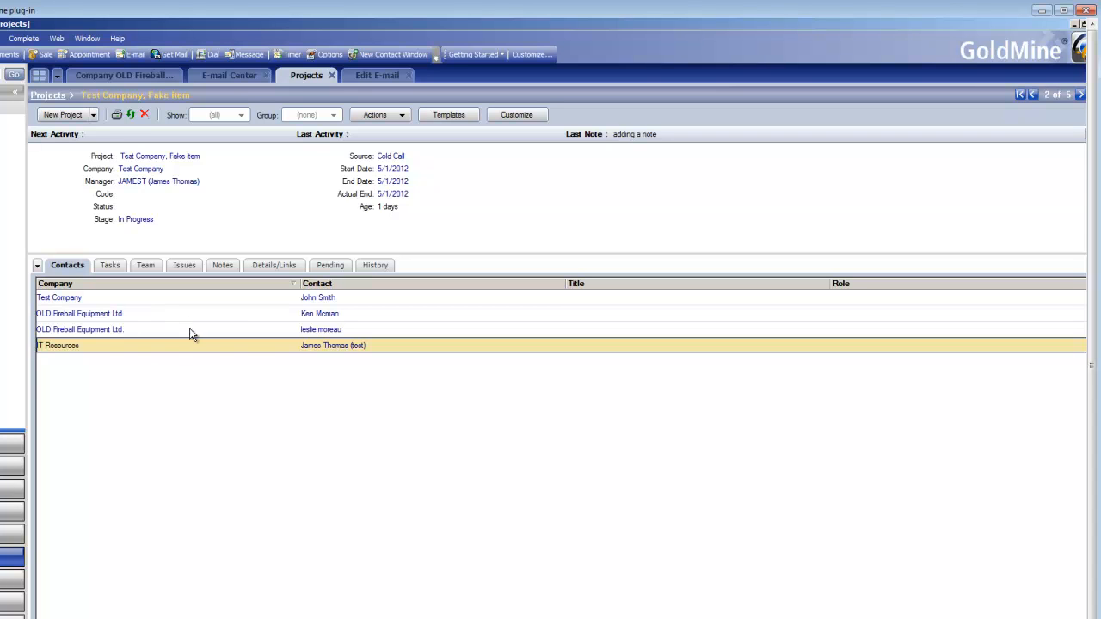
right_click(185, 341)
right_click(172, 343)
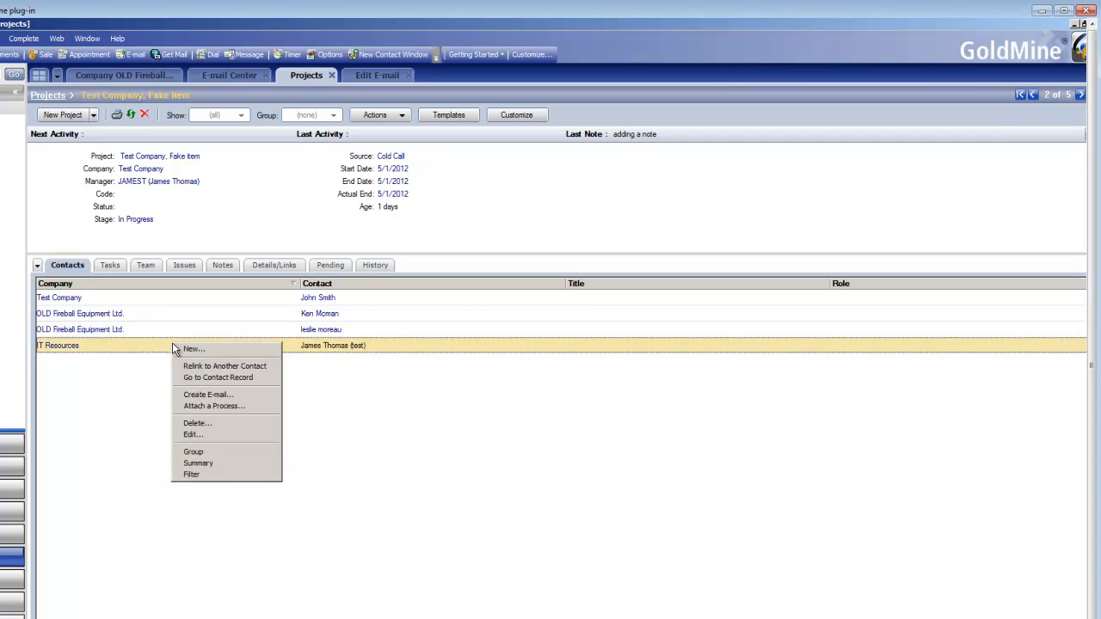
click(205, 394)
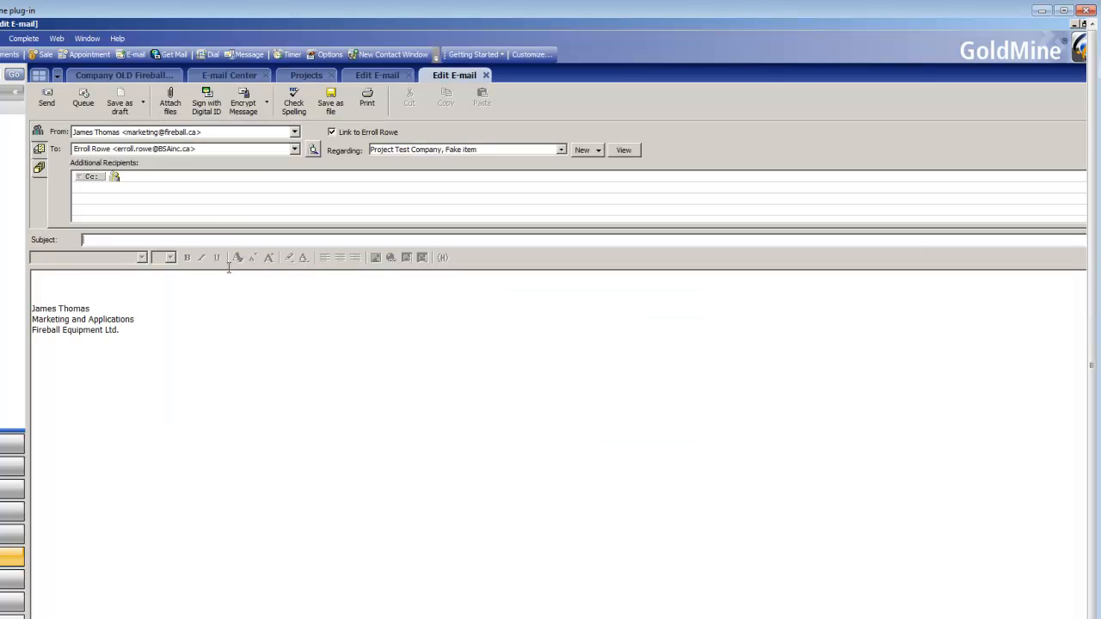
Step: Address the e-mail to the IT Resources test contact, enter "test" as subject and body, and send it
click(293, 150)
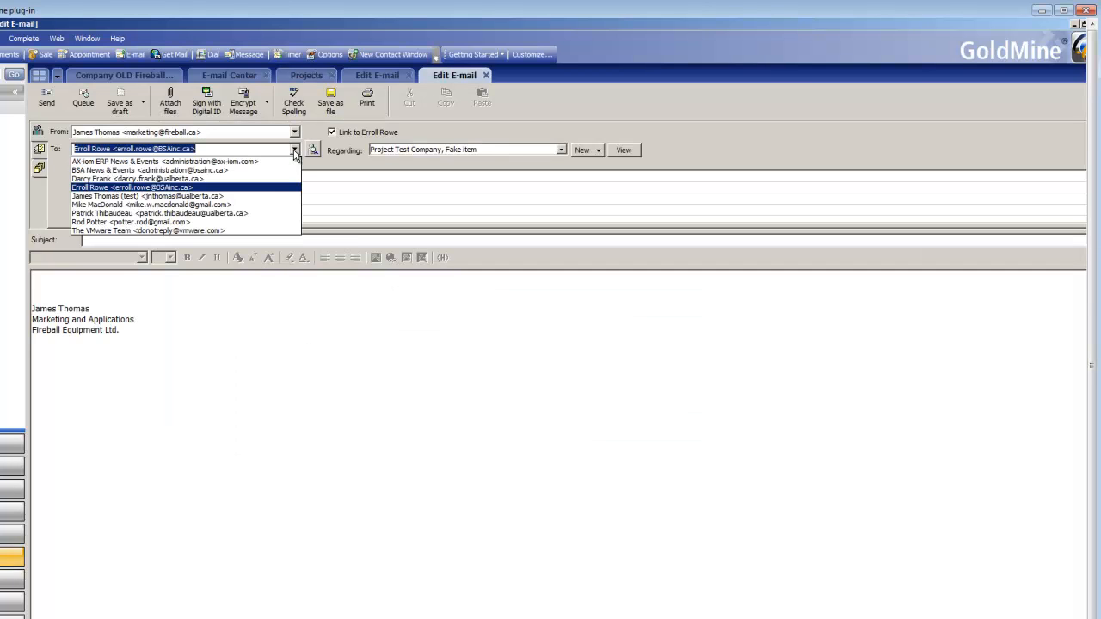
click(263, 196)
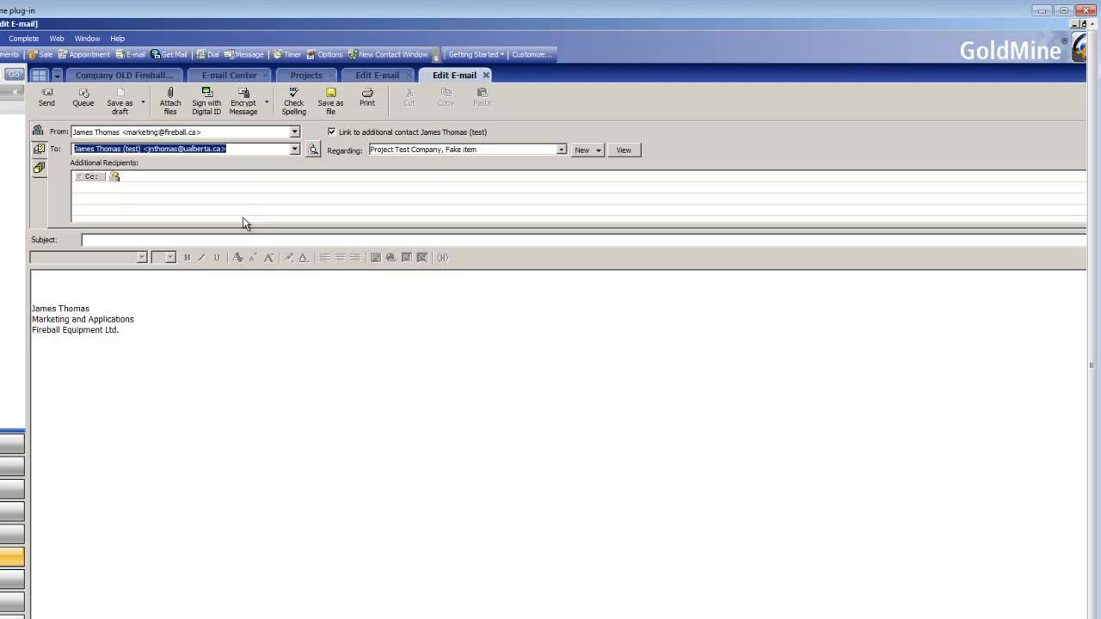
click(243, 238)
text(test)
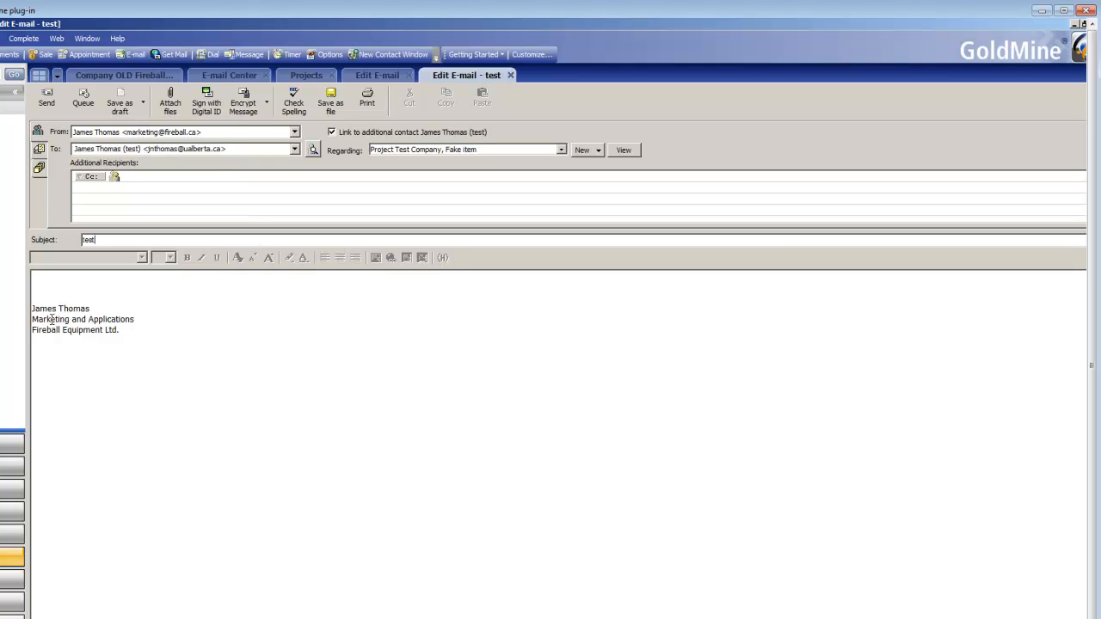
click(109, 293)
text(test)
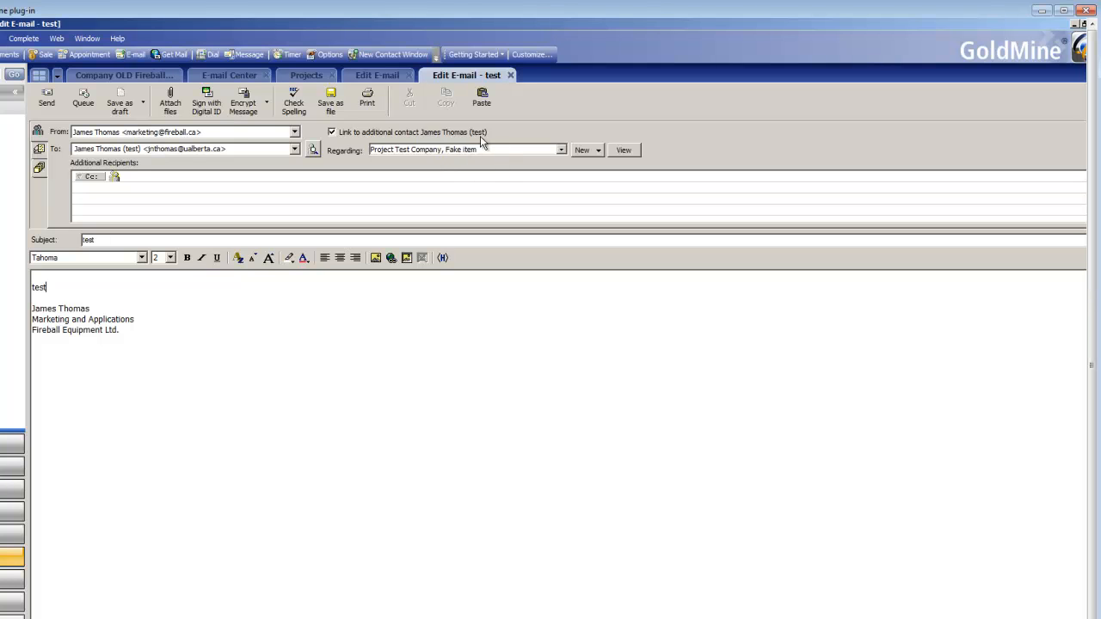
click(47, 99)
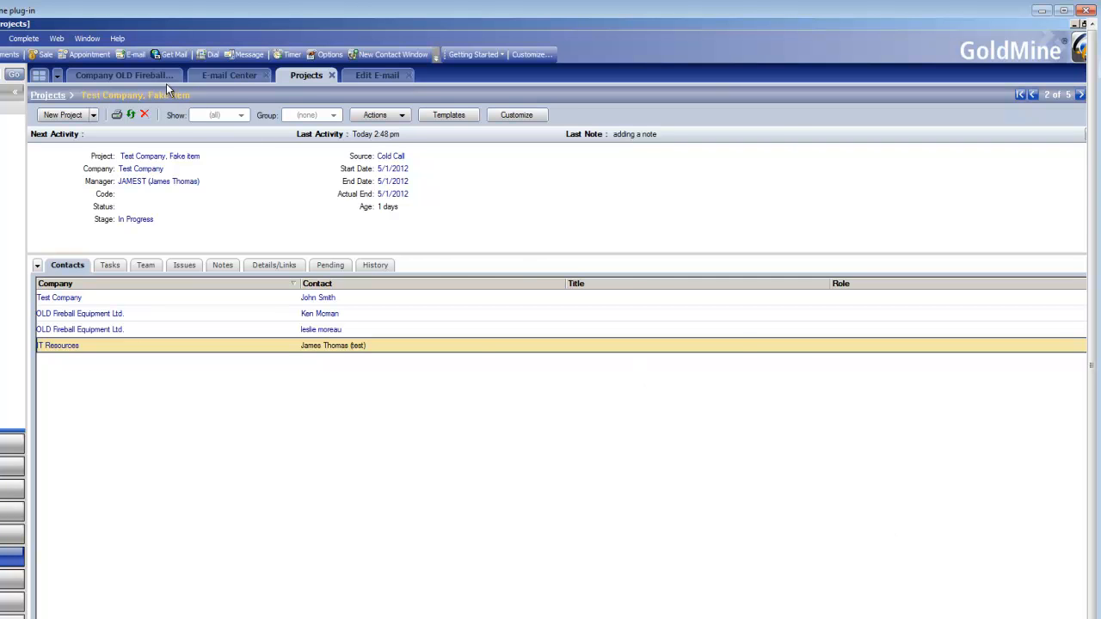
Step: Open the "Re: test" reply in the e-mail center and link it to the Test Company, Fake item project
click(239, 75)
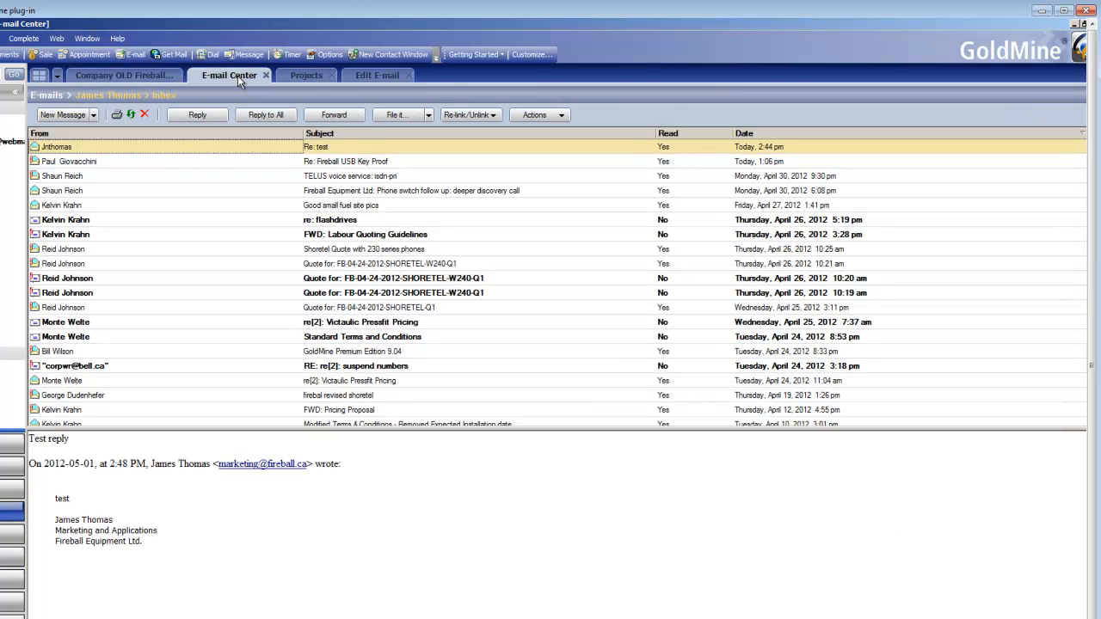
double_click(120, 151)
click(464, 101)
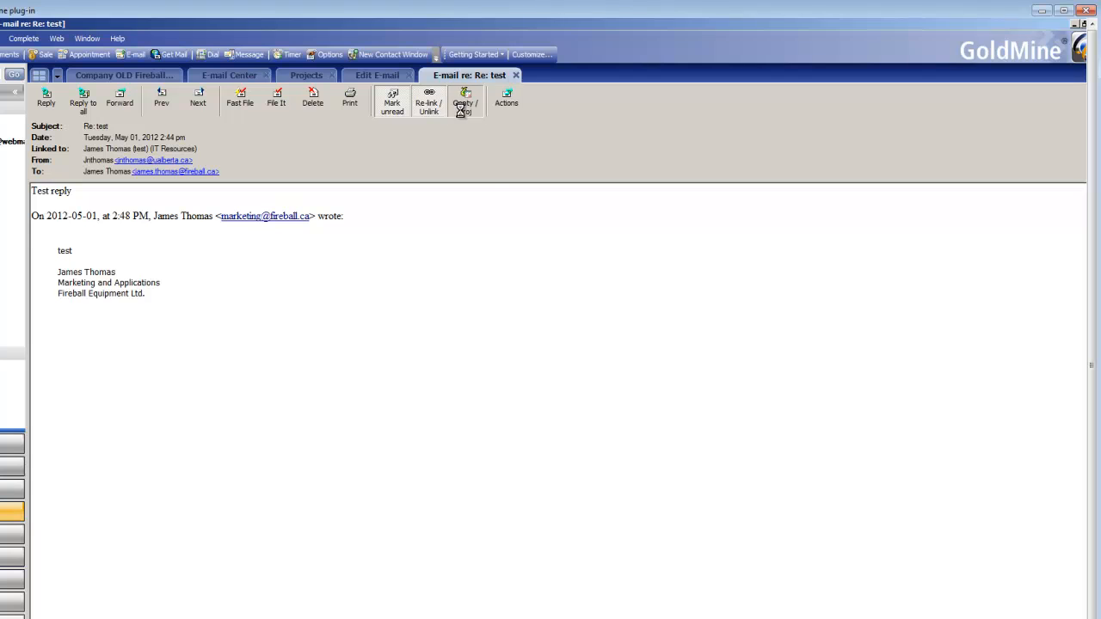
click(532, 359)
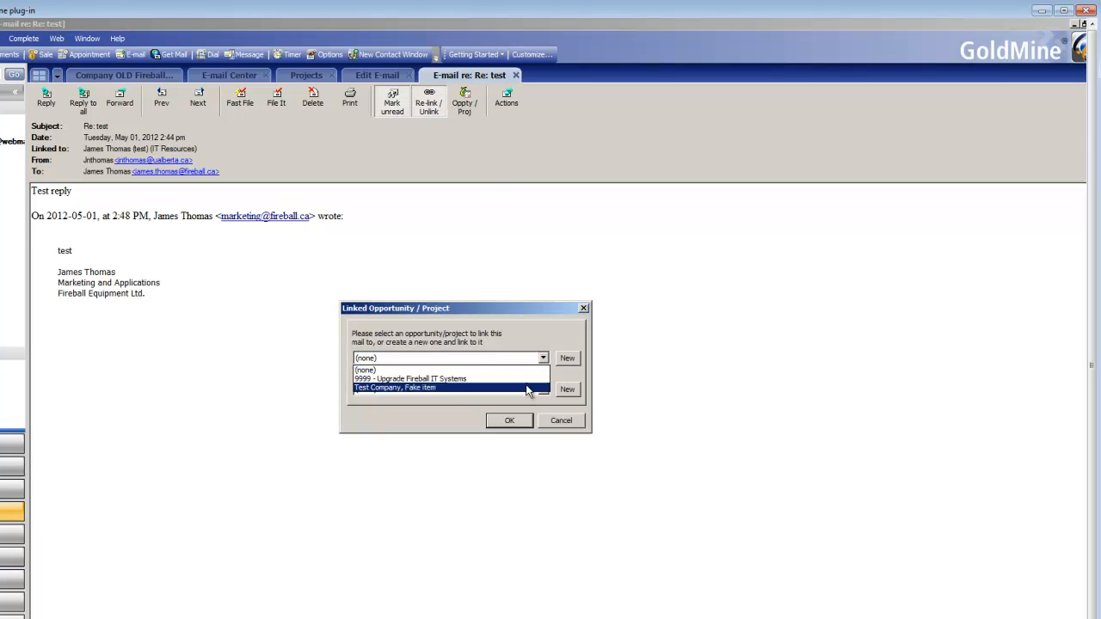
click(528, 390)
click(519, 421)
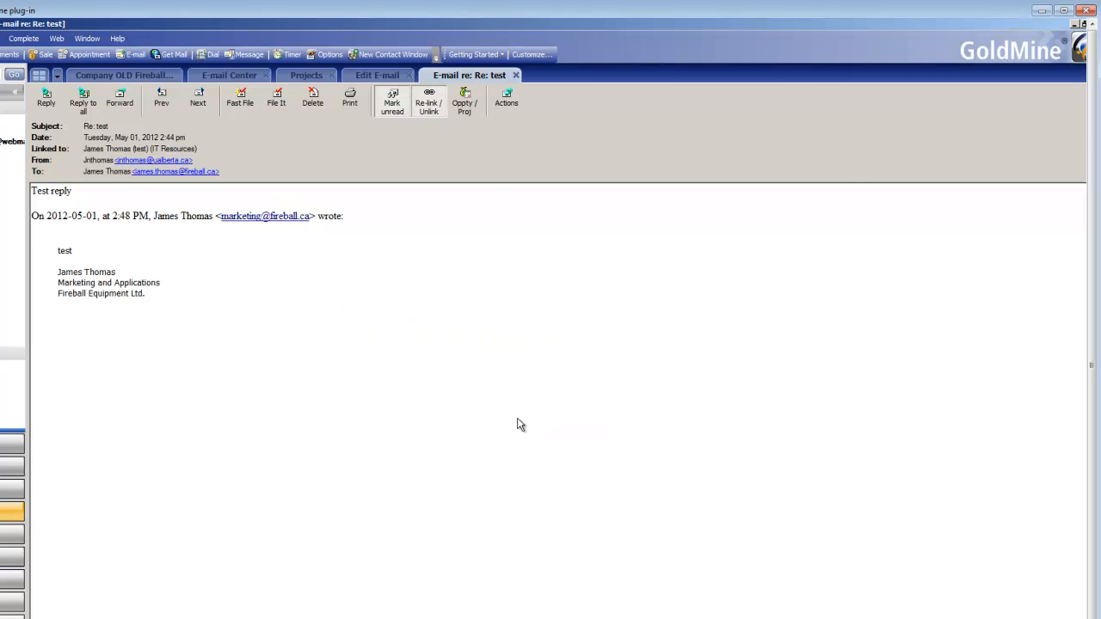
click(517, 76)
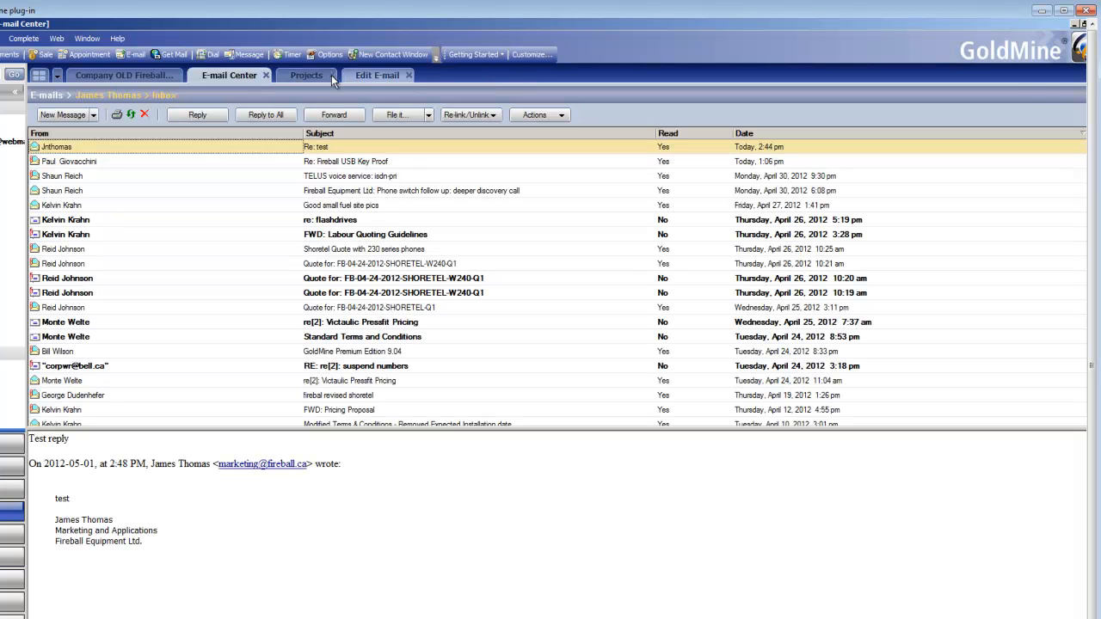
Step: Fast File the pending reply message on the project and open the project's History
click(306, 75)
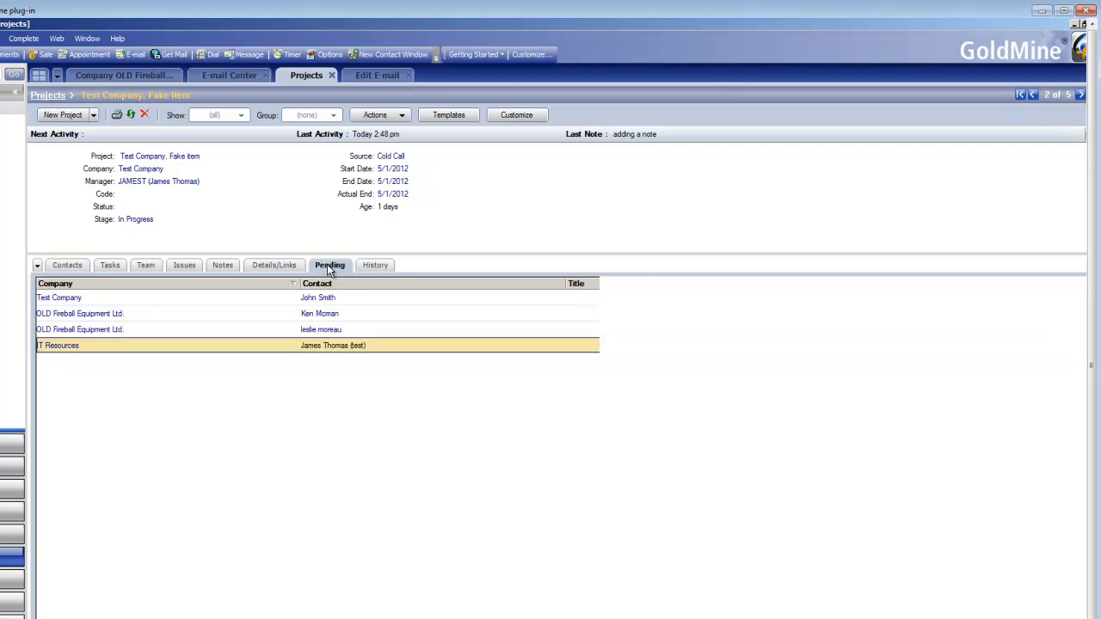
click(329, 265)
right_click(254, 302)
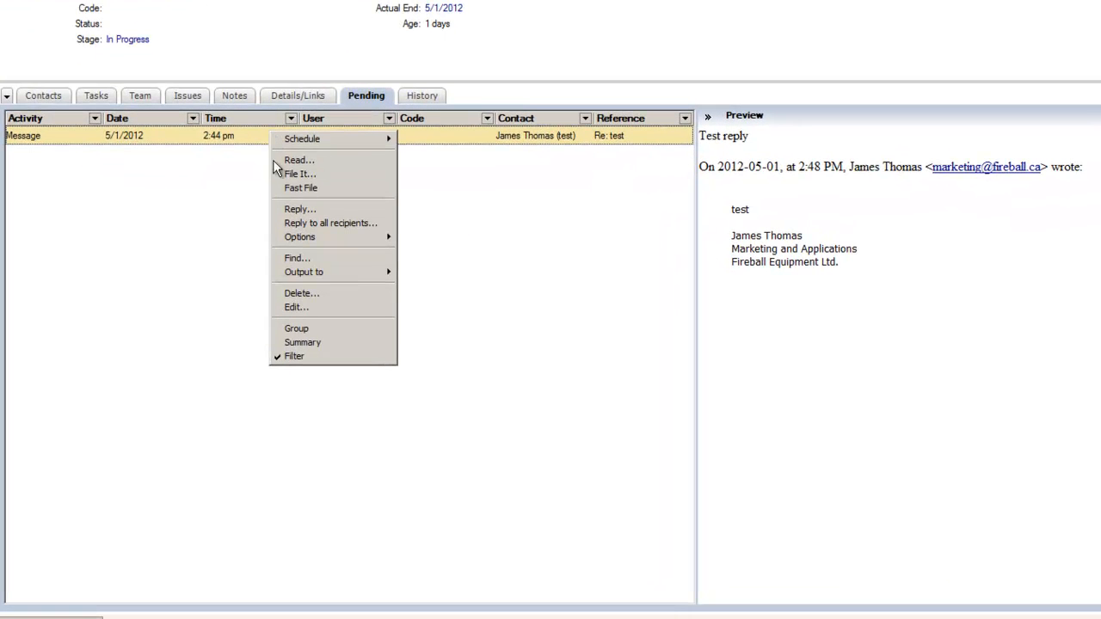
click(292, 188)
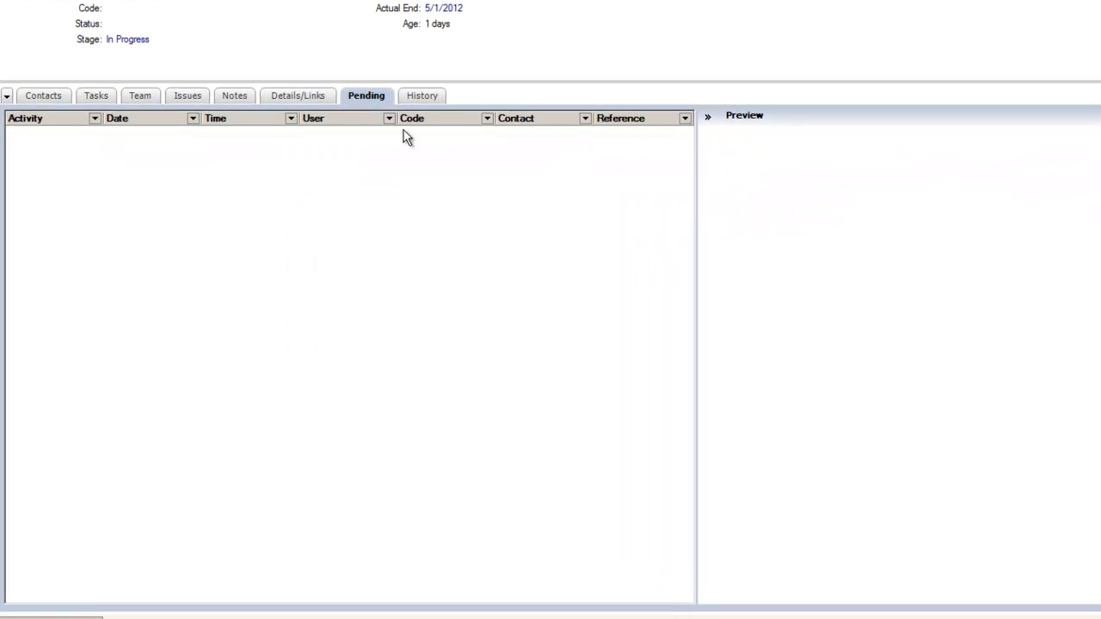
click(422, 95)
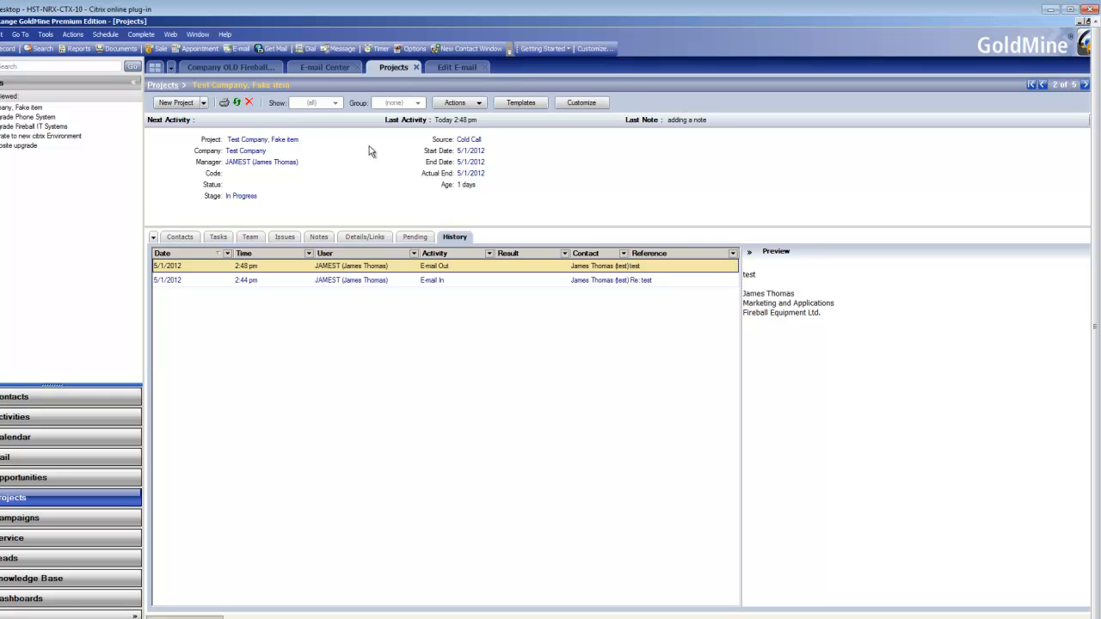
Step: Browse the project's Contacts and Details/Links tabs and the list of projects
click(188, 238)
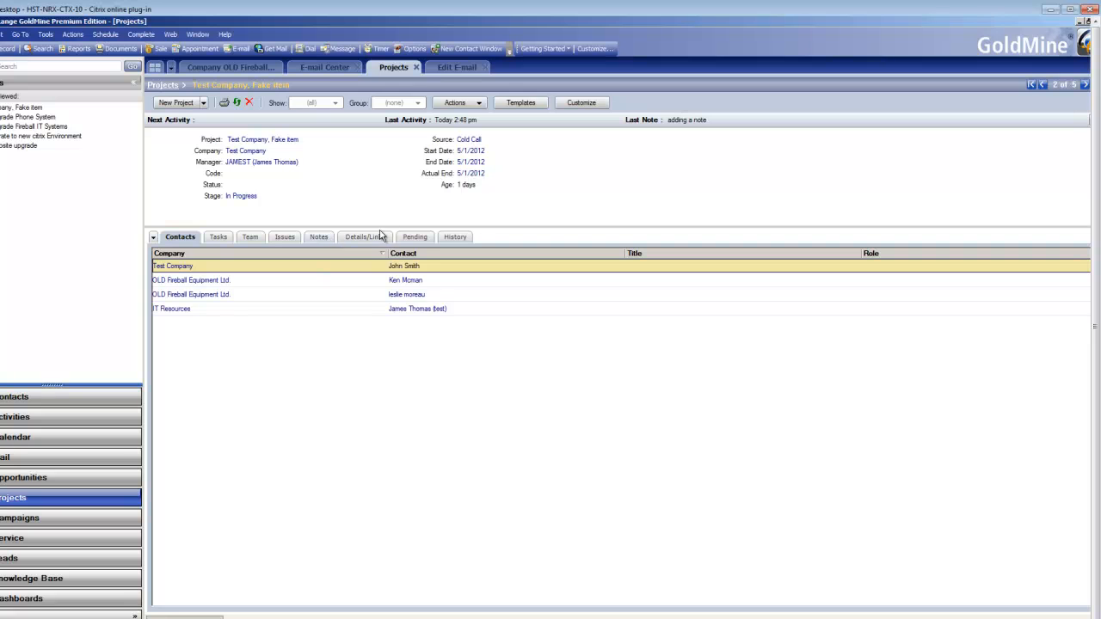
click(362, 238)
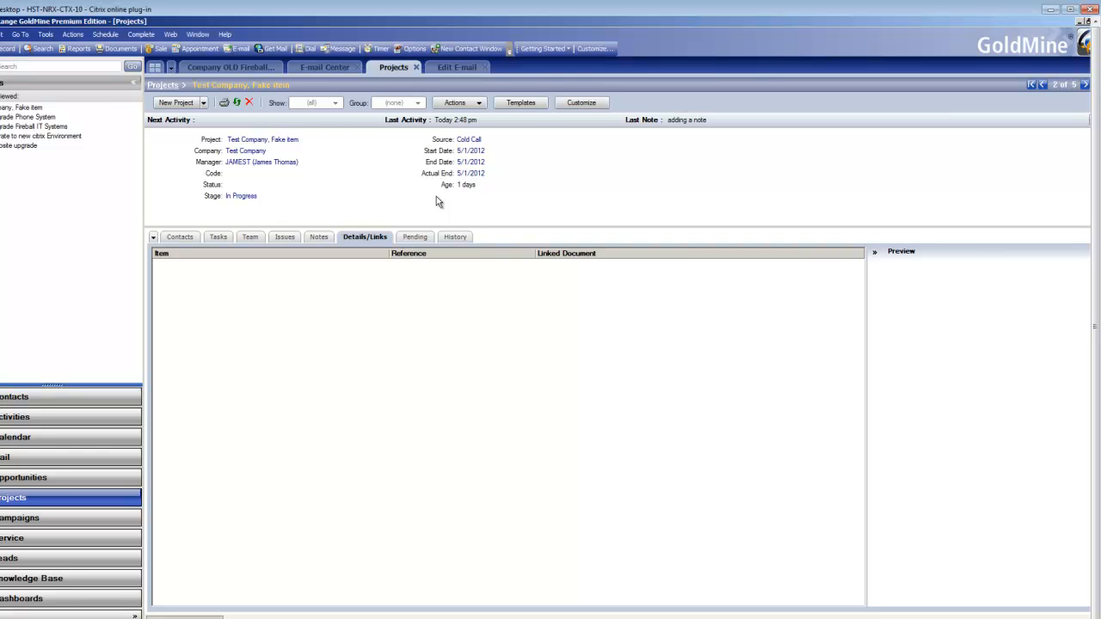
click(154, 87)
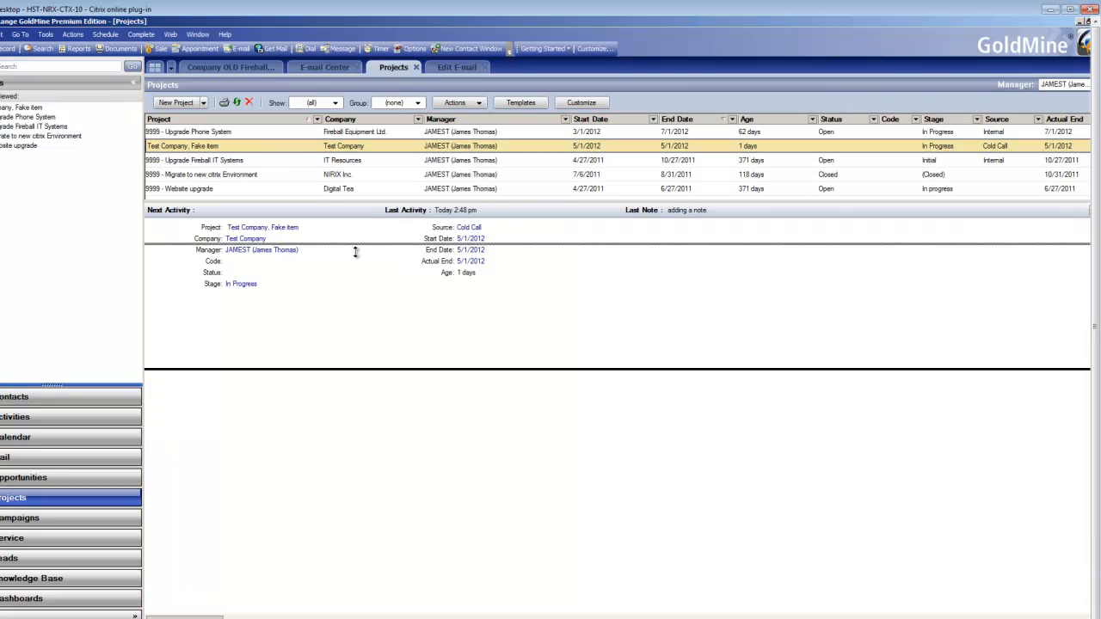
double_click(176, 143)
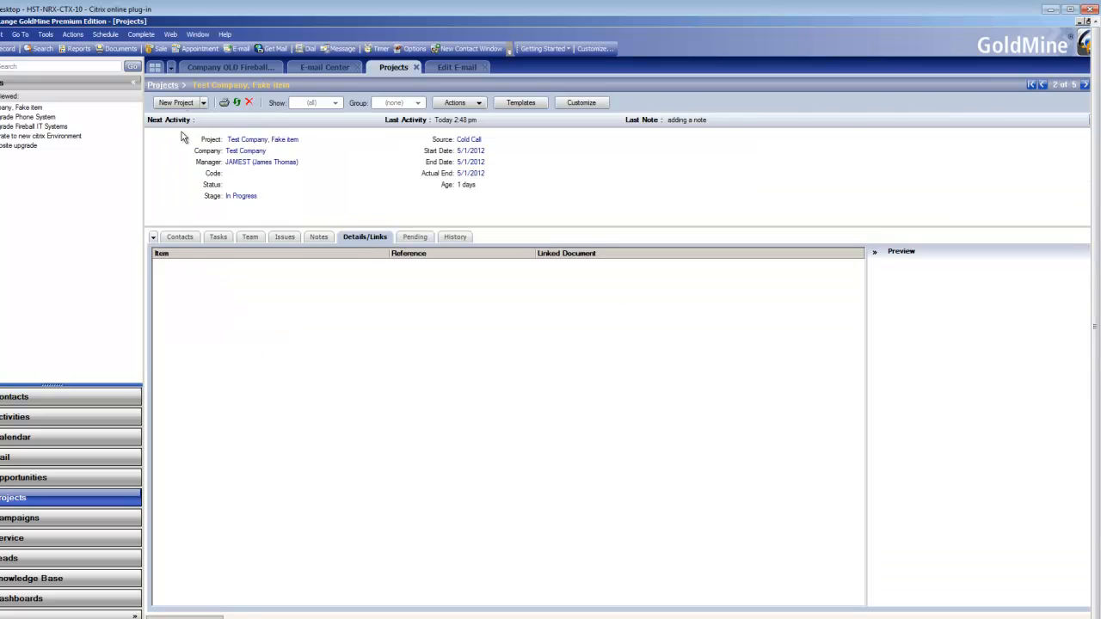
click(162, 85)
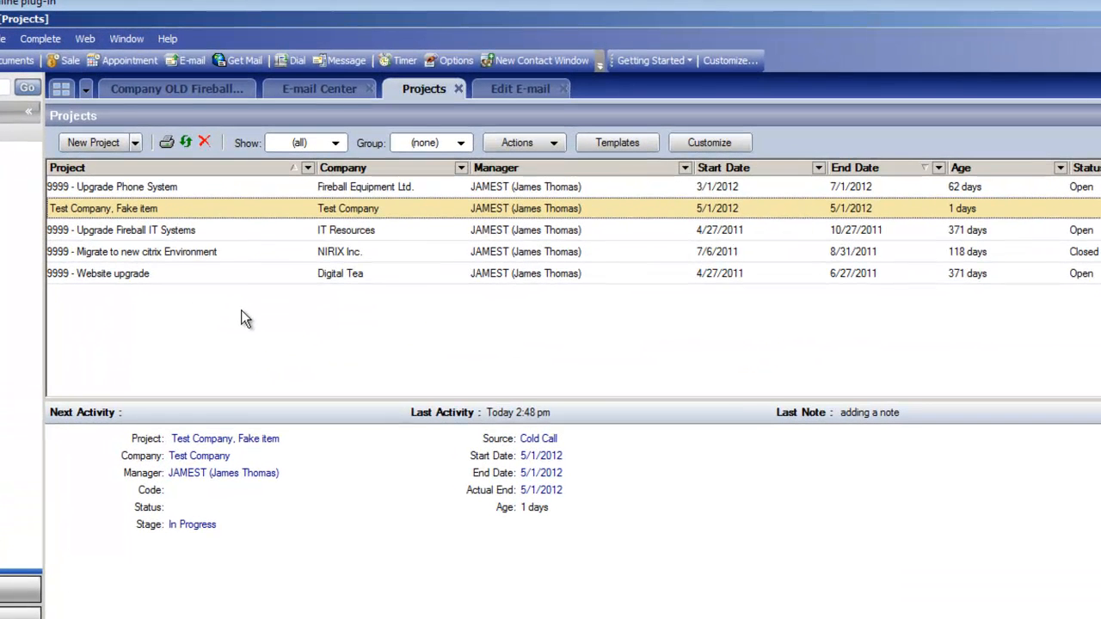
Step: Create a new project named "My new project" with the Project Wizard, accepting the default settings
right_click(245, 318)
click(110, 147)
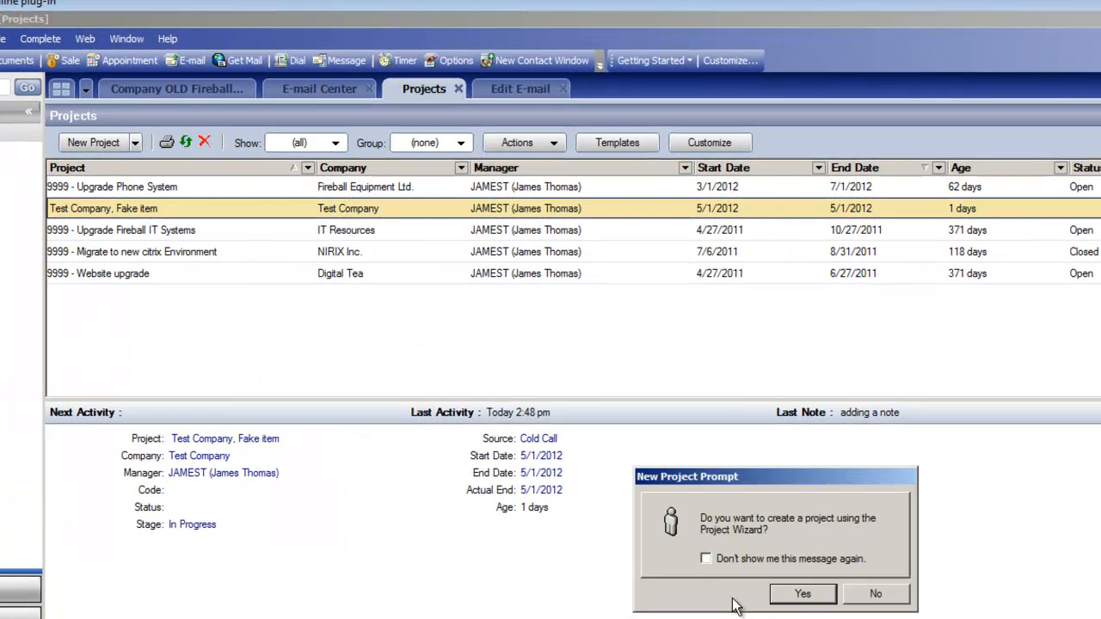
click(803, 600)
click(777, 570)
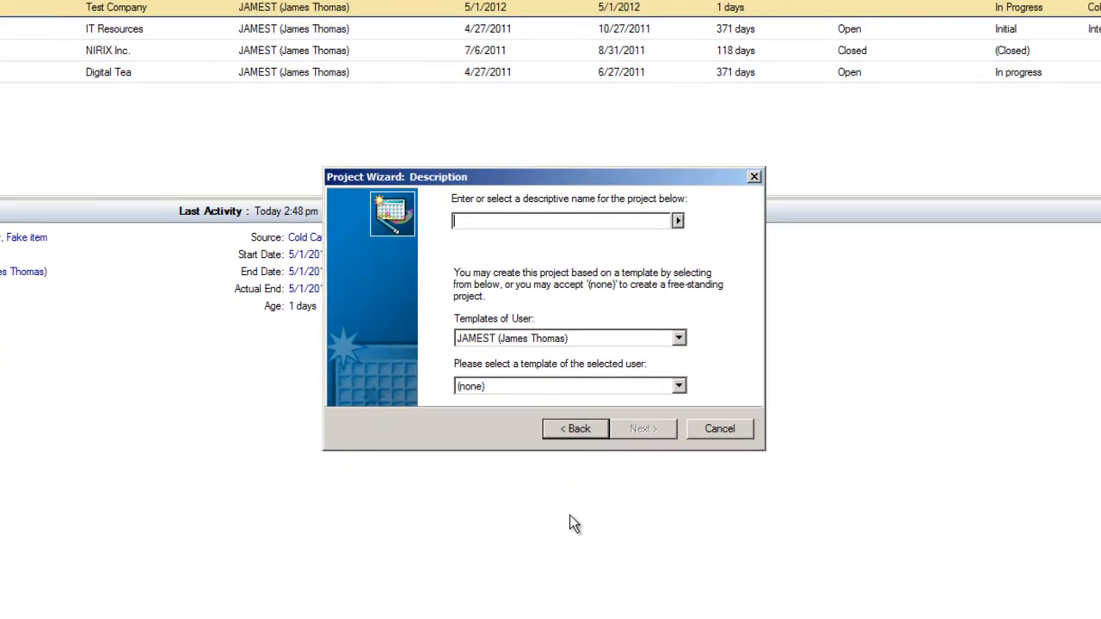
text(My new project)
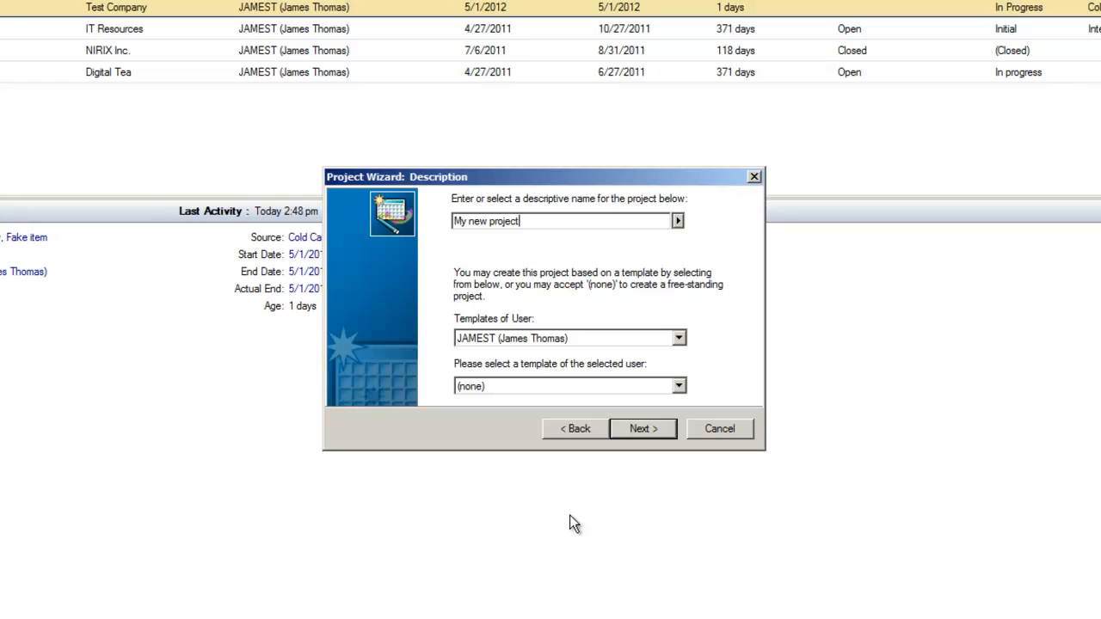
click(647, 432)
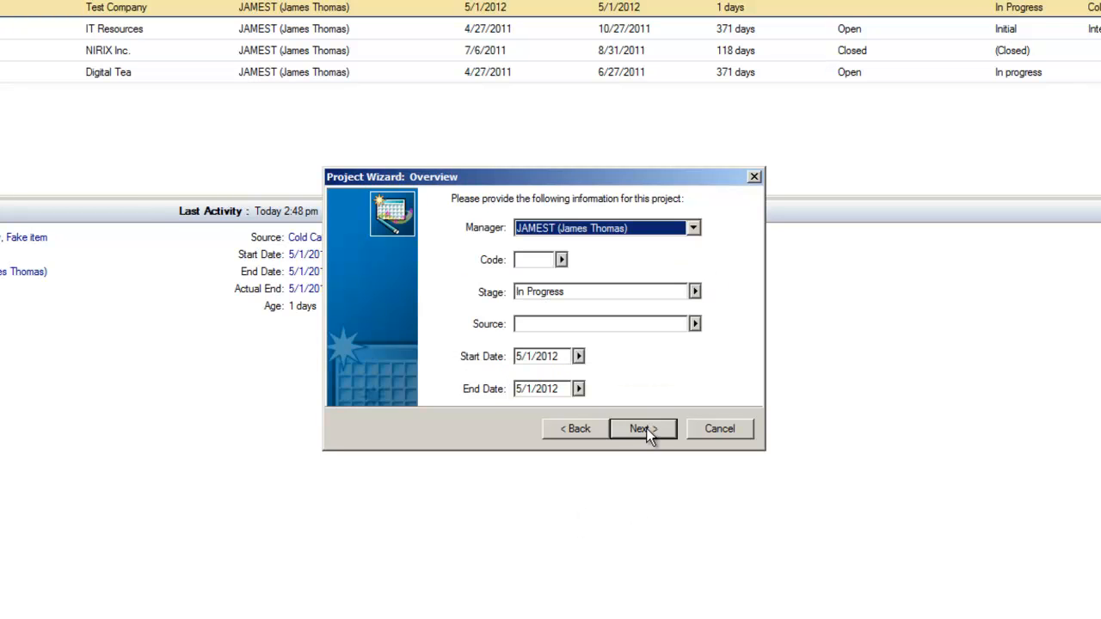
click(644, 428)
click(643, 429)
click(643, 429)
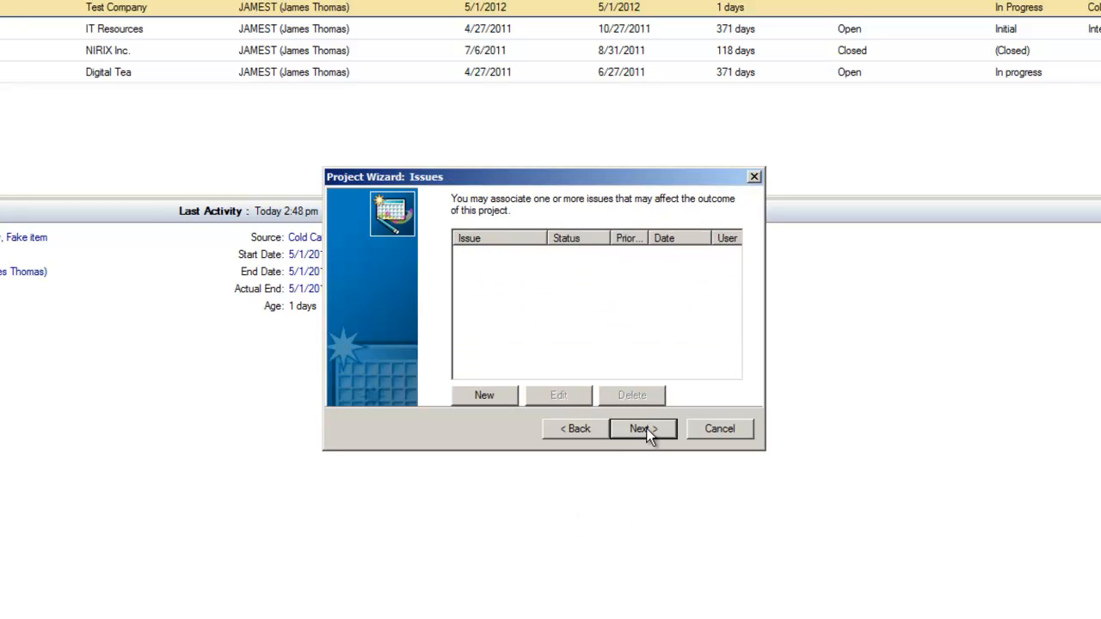
click(644, 429)
click(643, 428)
click(643, 428)
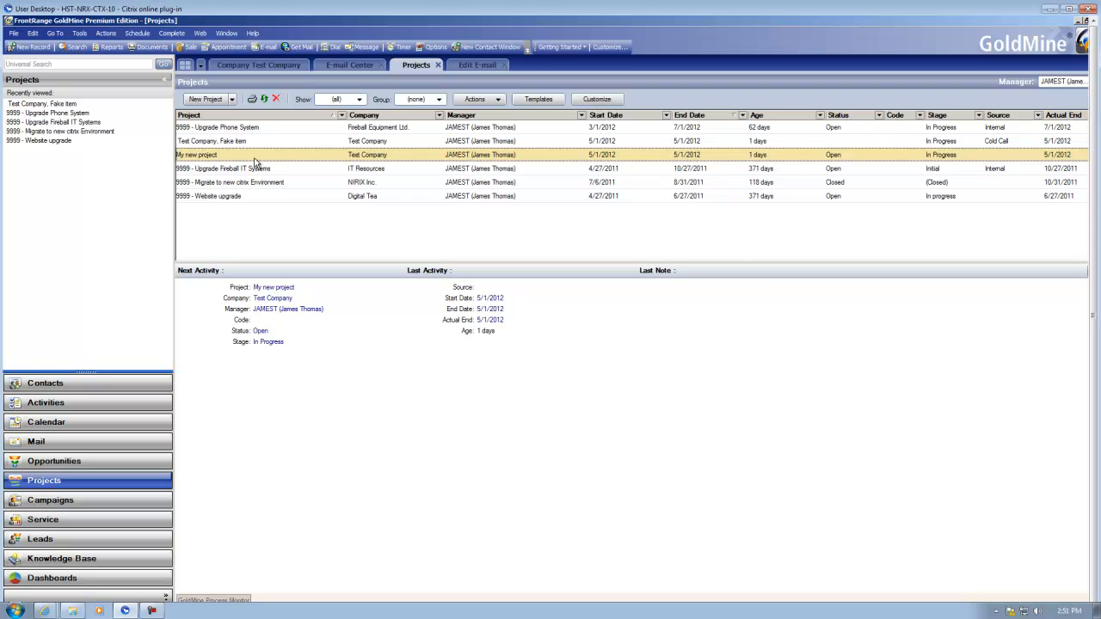
Step: Delete the "My new project" project
key(Delete)
click(664, 396)
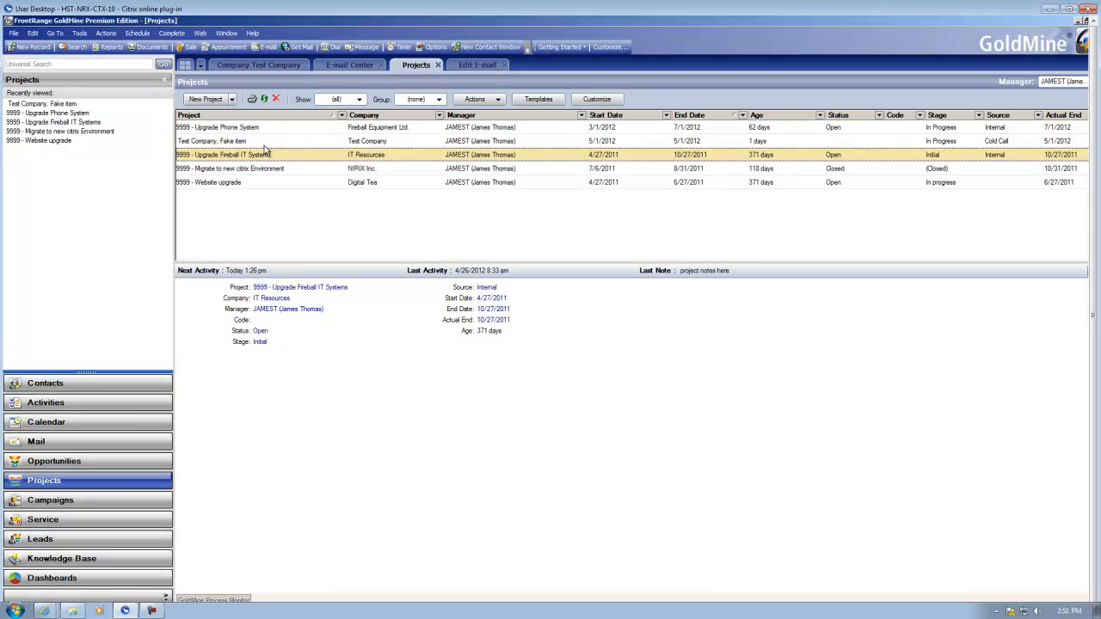
Step: Open the Test Company, Fake item project and review the Complete Project dialog's Info and Wrap Up settings, then cancel
click(265, 143)
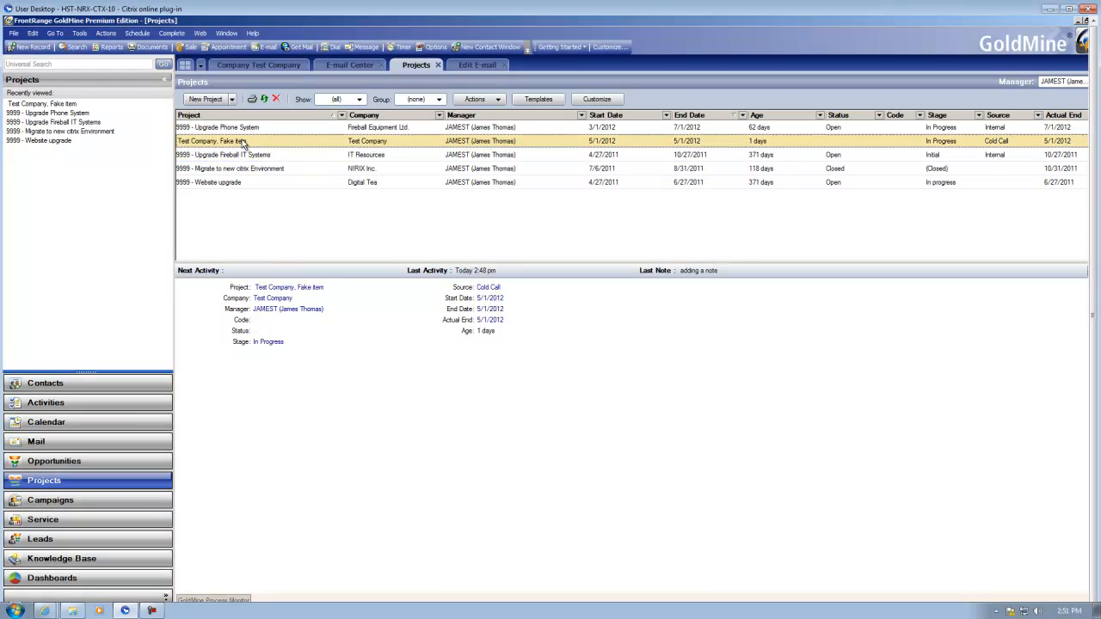
double_click(384, 141)
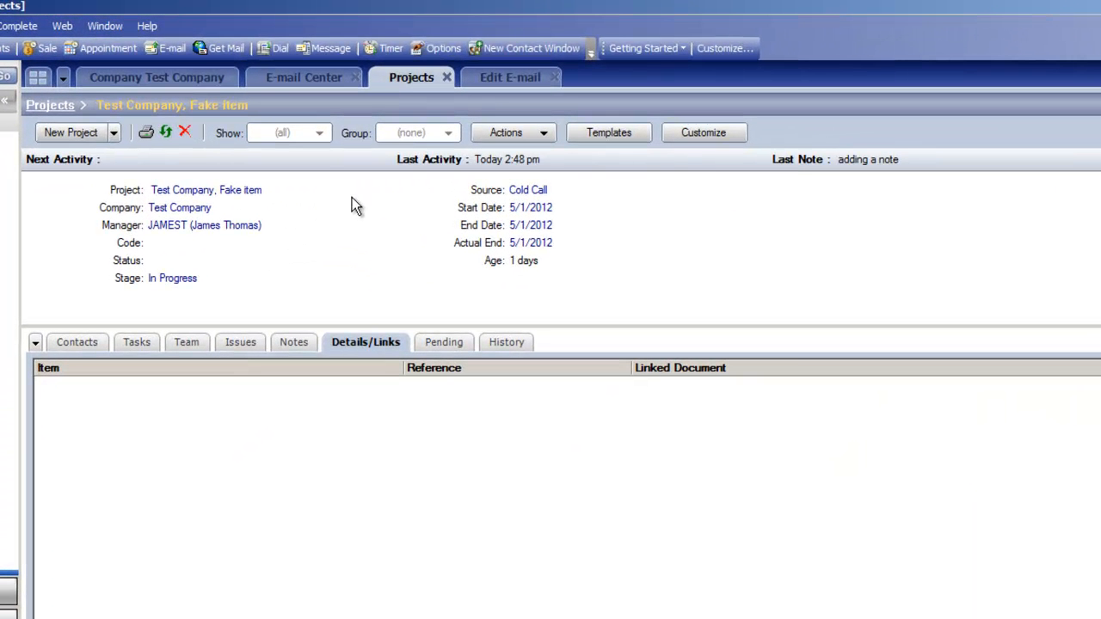
click(105, 341)
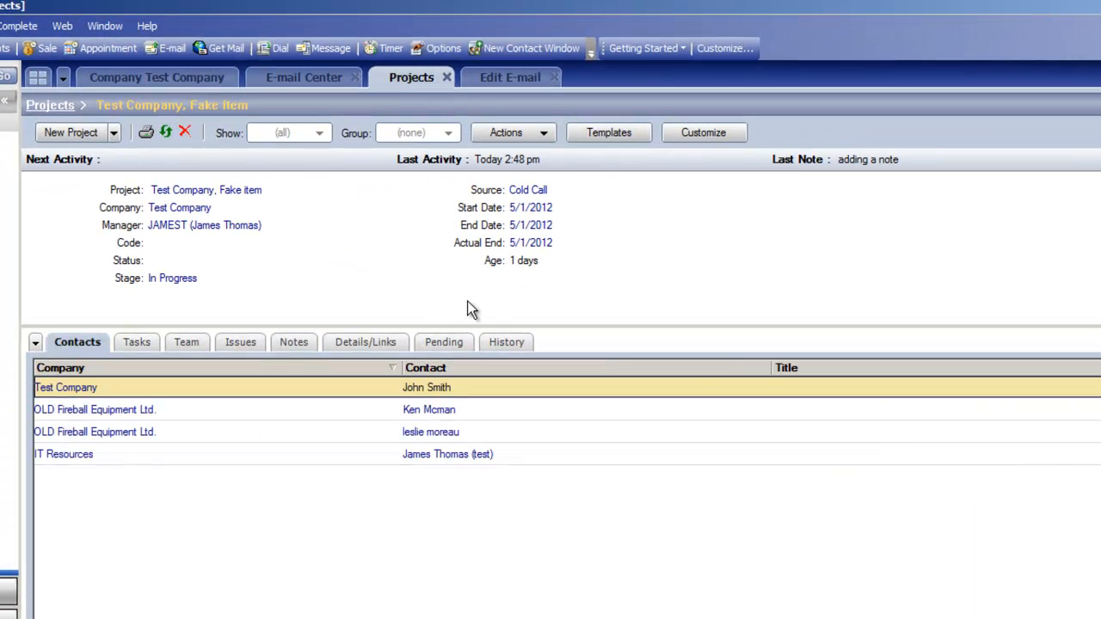
click(524, 136)
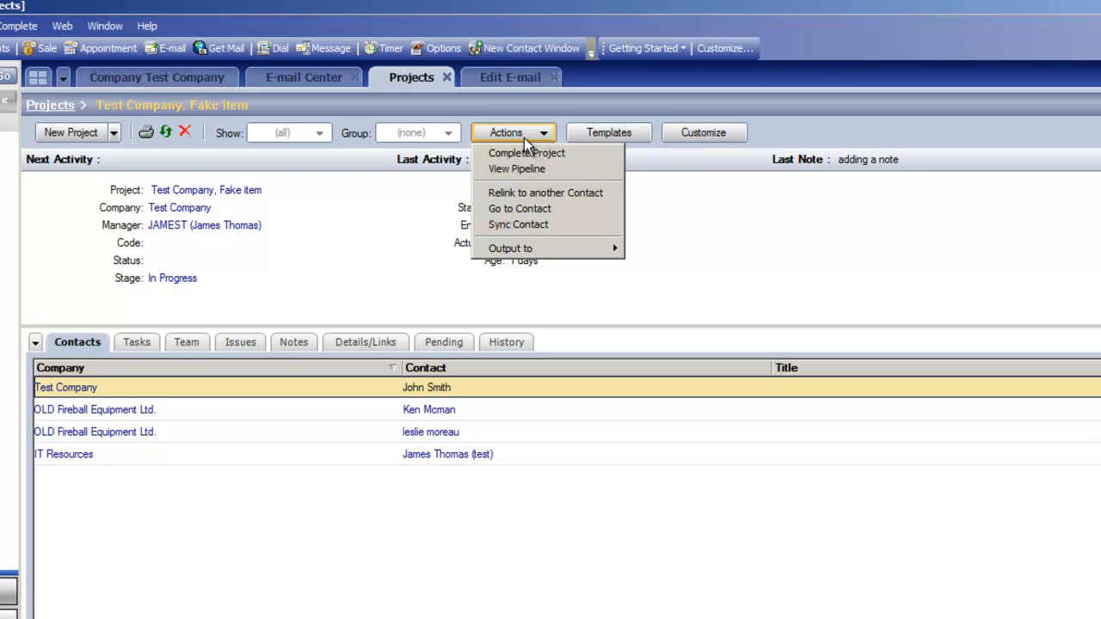
click(524, 151)
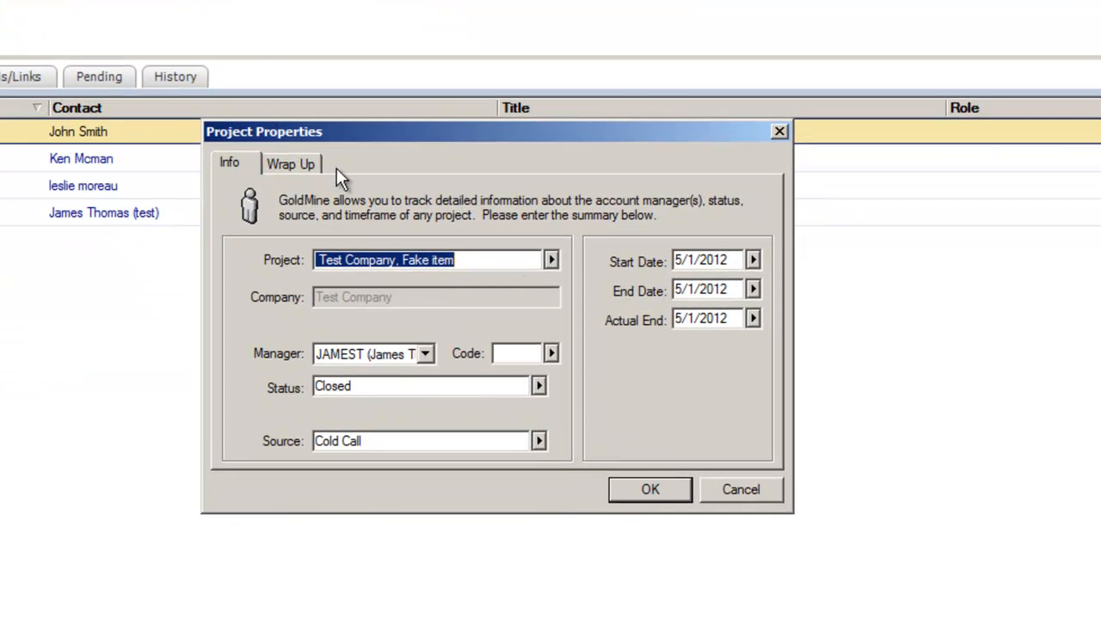
click(315, 165)
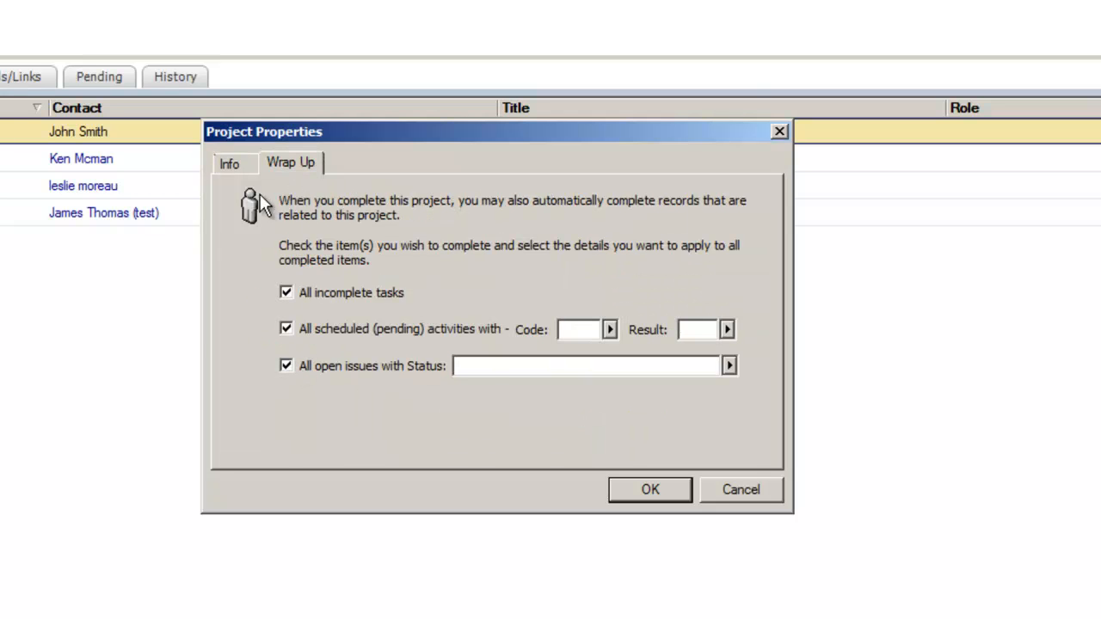
click(242, 167)
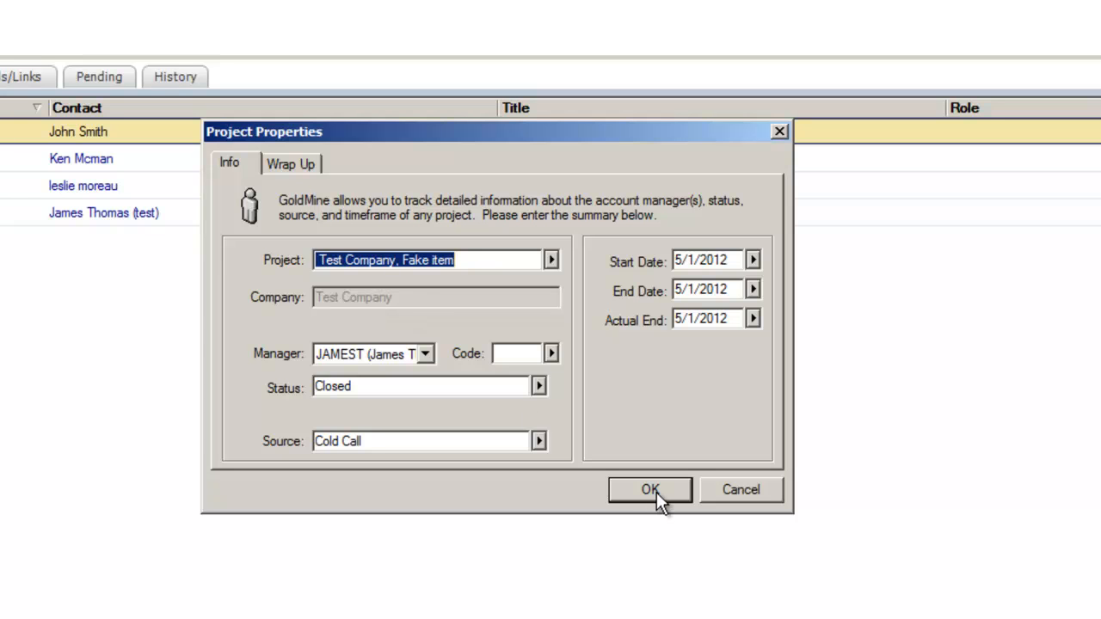
click(742, 491)
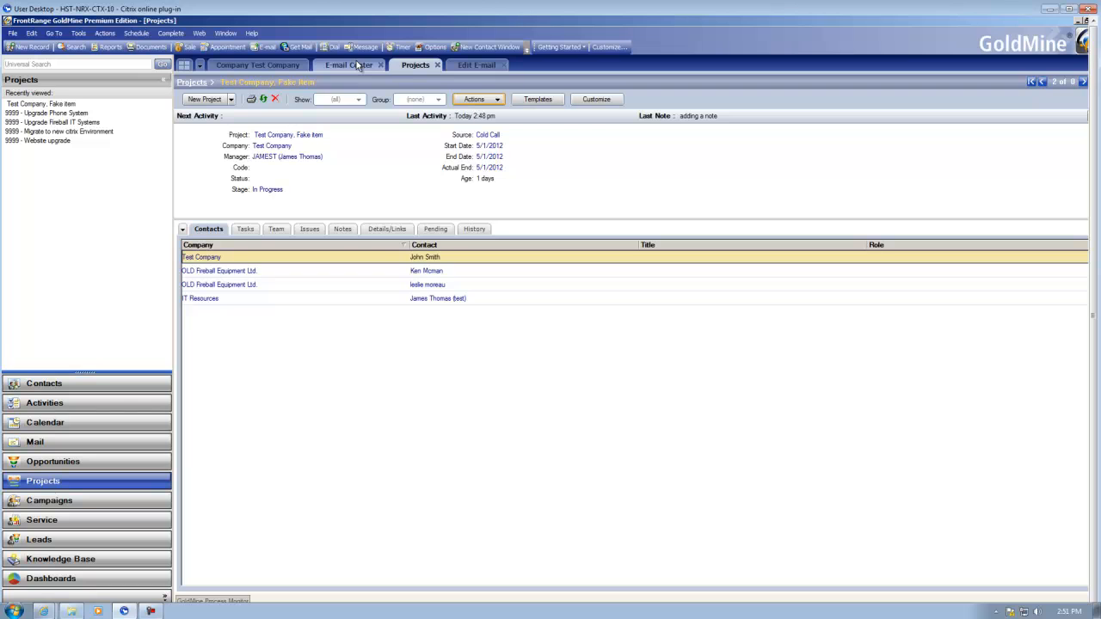
click(157, 611)
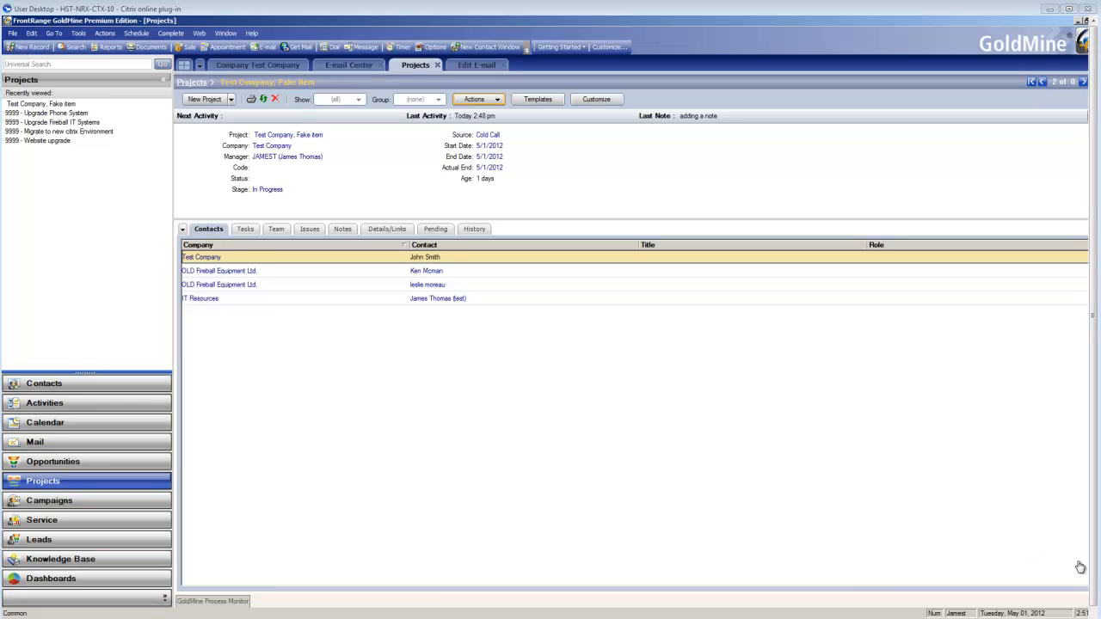